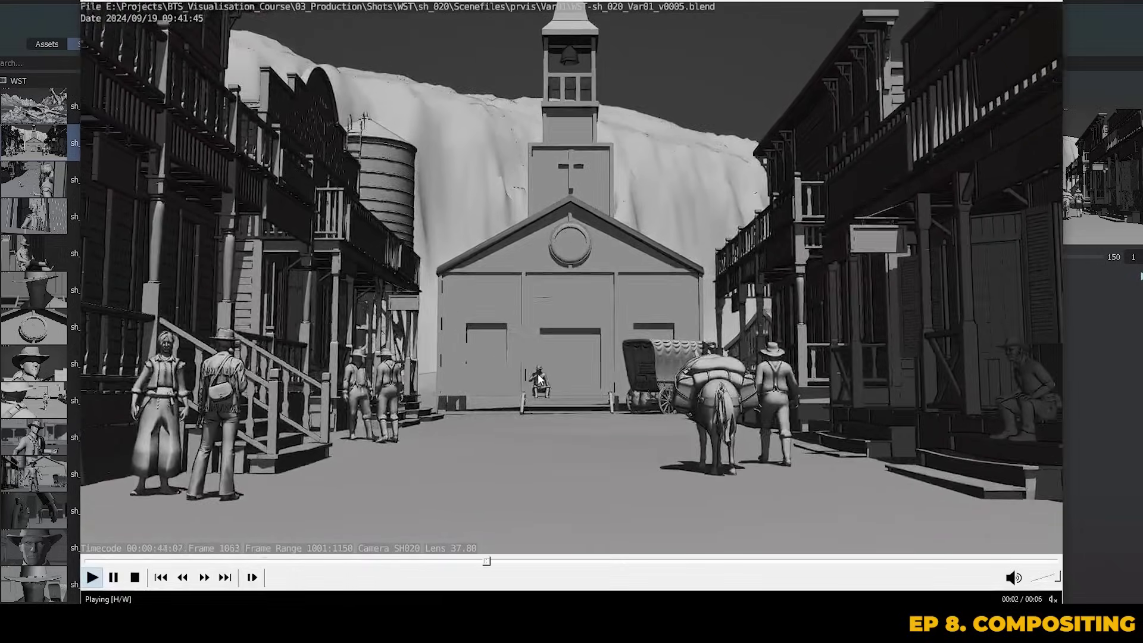
key(space)
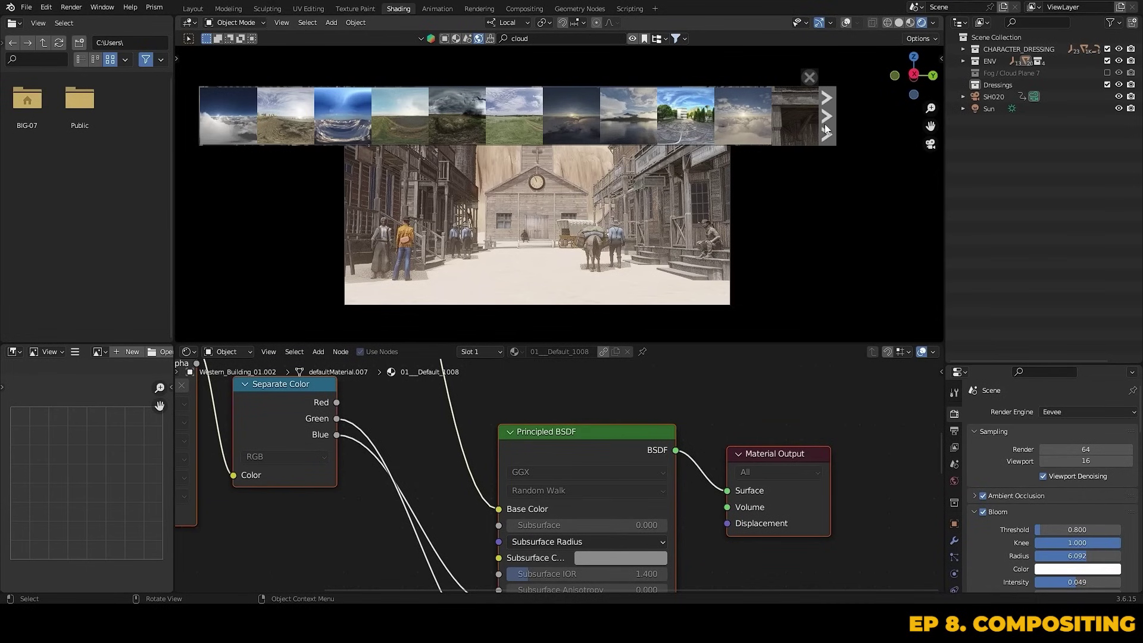
Import the Dry Road Bluesku Cloud HDR at 2048 resolution from the cloud results as the sky, and close the asset browser
click(825, 128)
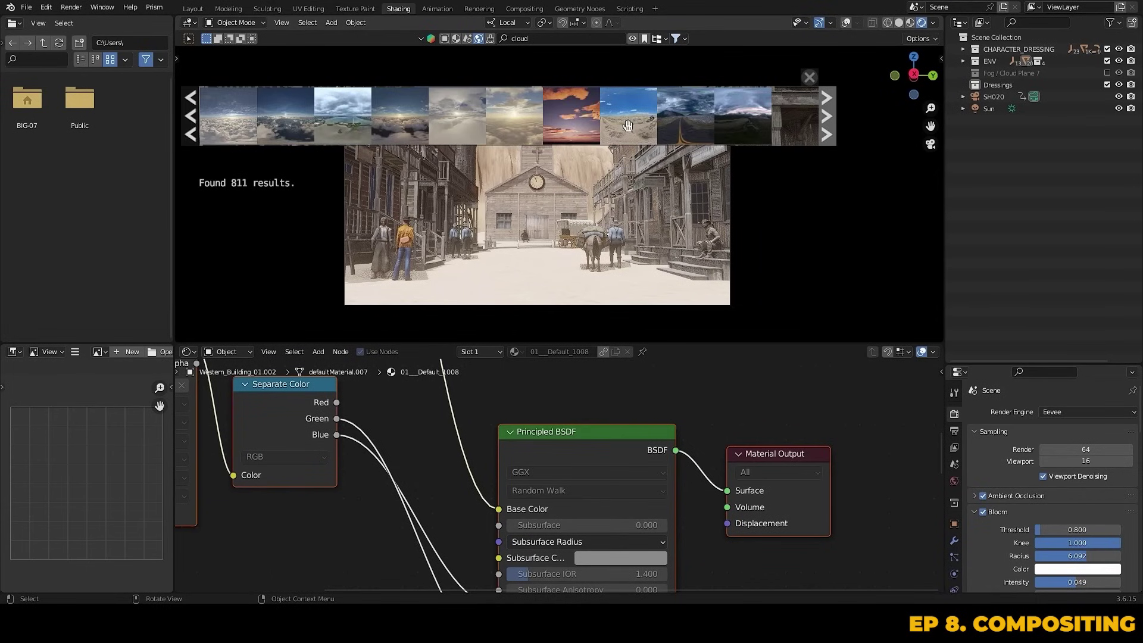
mouse_move(628, 125)
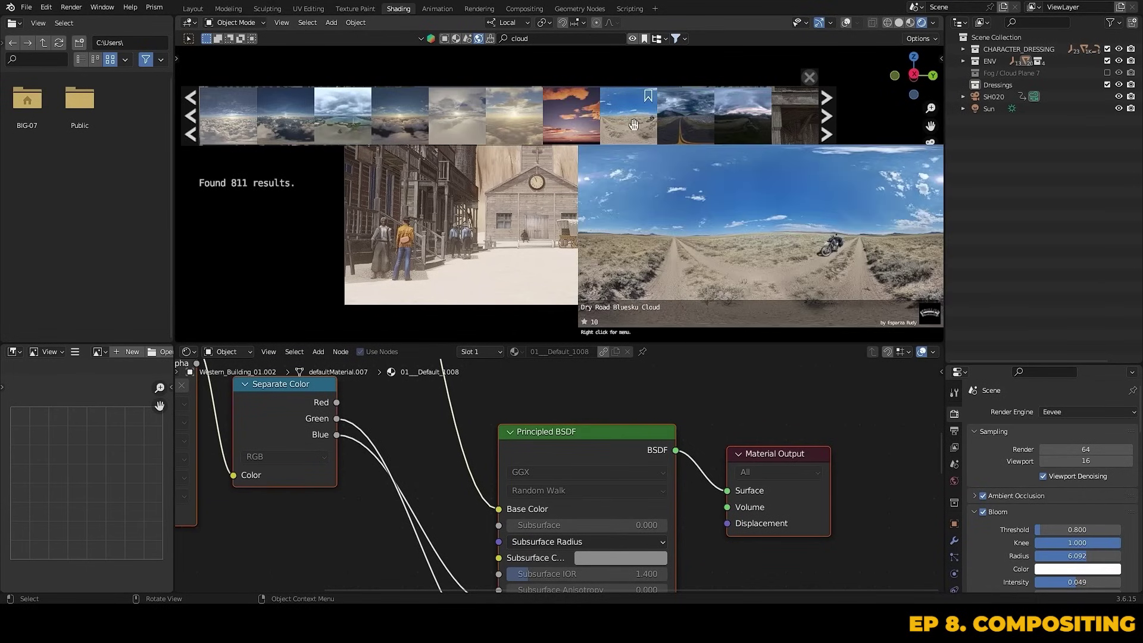
drag(566, 251, 530, 246)
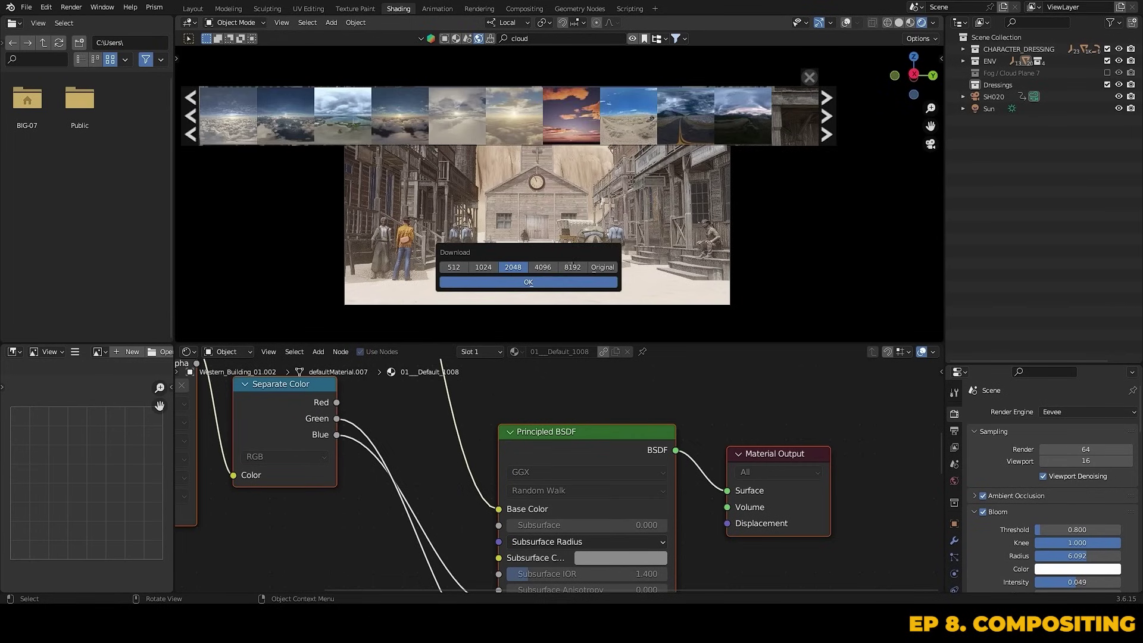
key(Return)
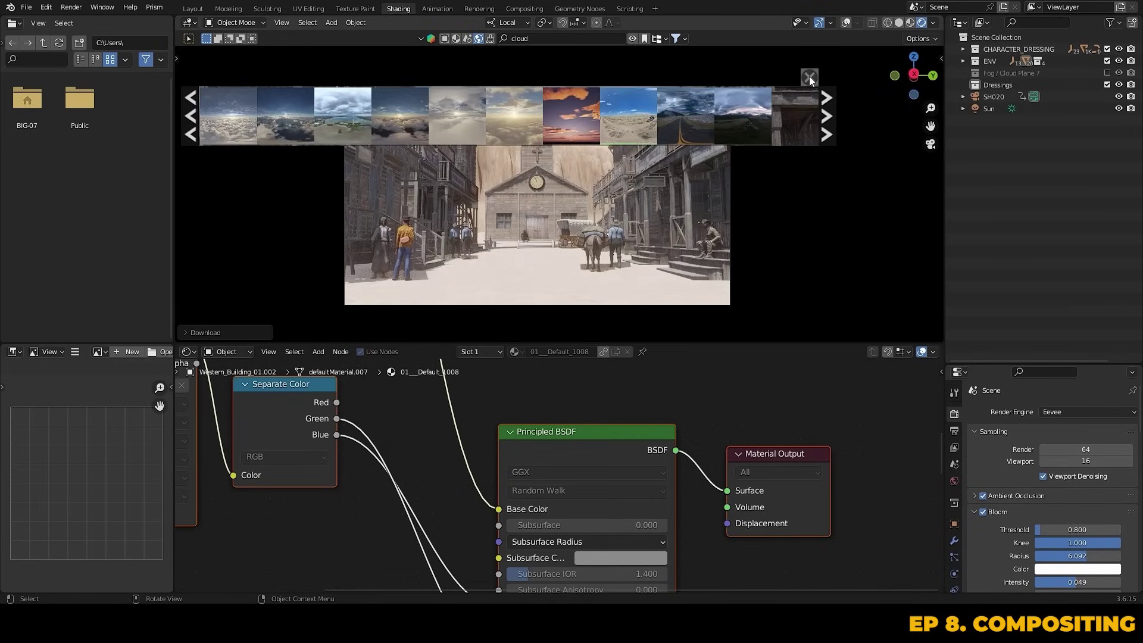
click(809, 77)
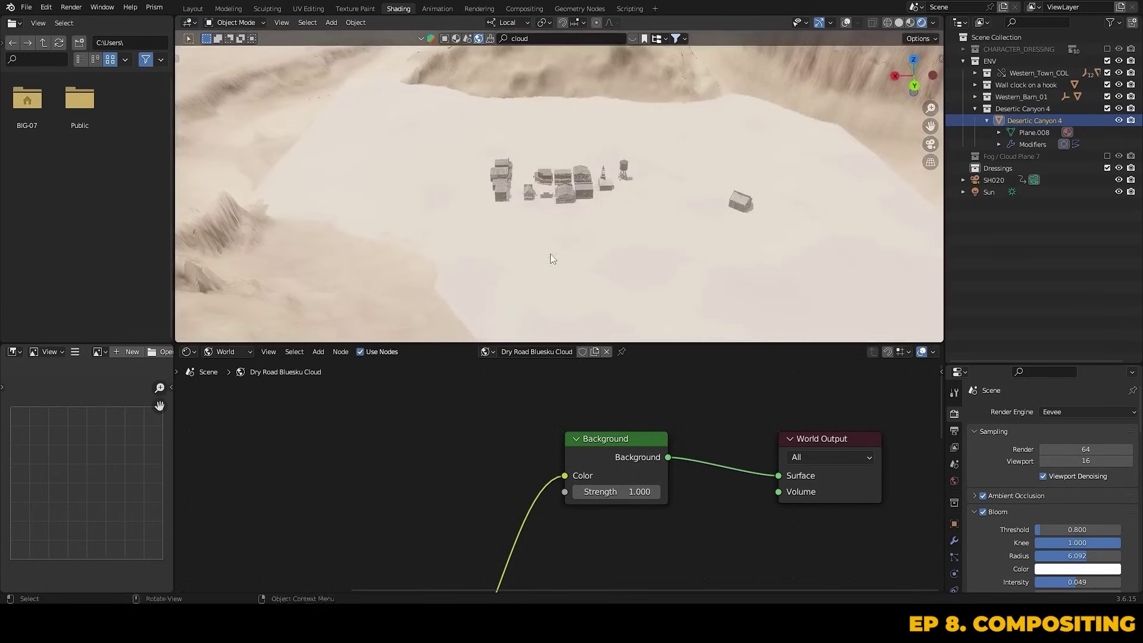
Add the Rocky Mountain Cliff Photoscan model to the scene as a replacement for the canyon behind the town
middle_drag(548, 255, 537, 274)
scroll(577, 240, up, 5)
middle_drag(578, 240, 631, 229)
scroll(639, 227, down, 5)
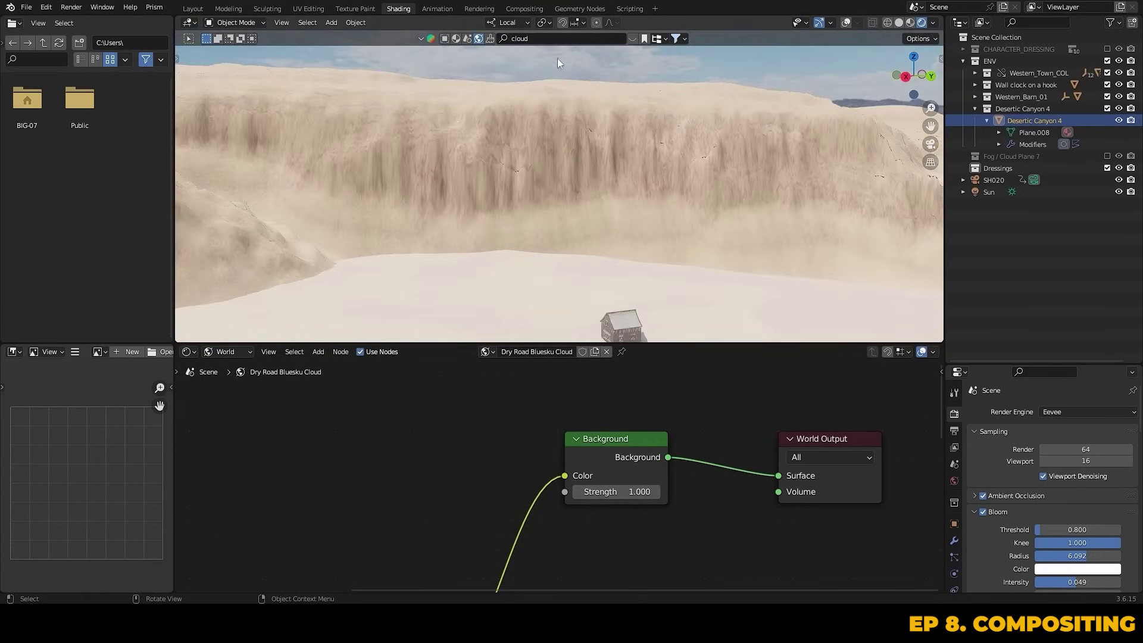
middle_drag(662, 210, 562, 184)
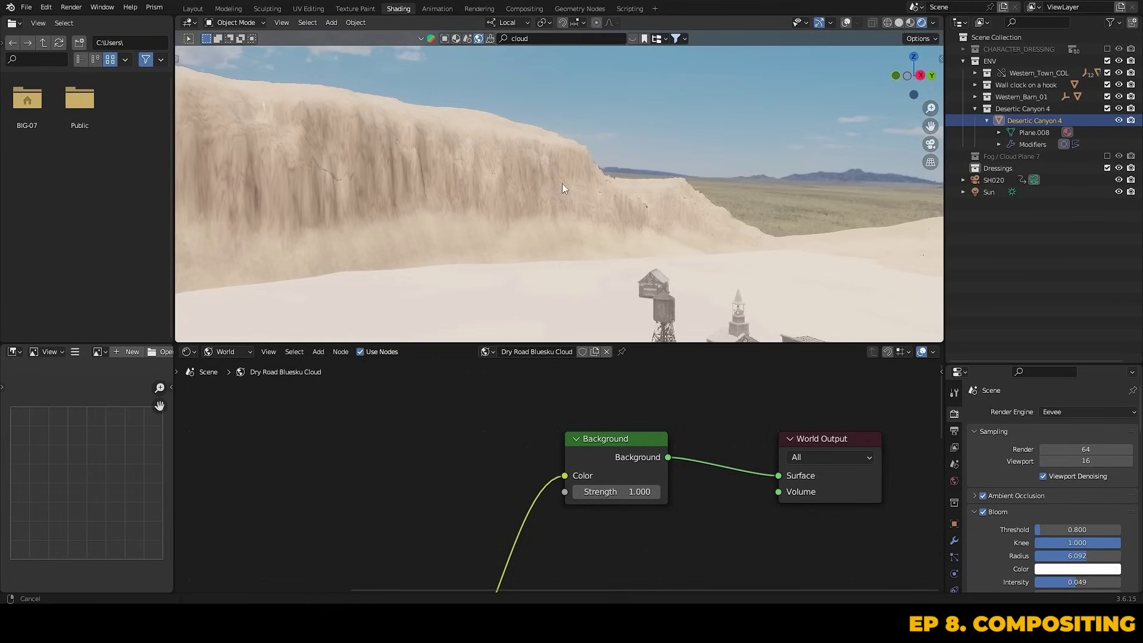
scroll(543, 187, up, 5)
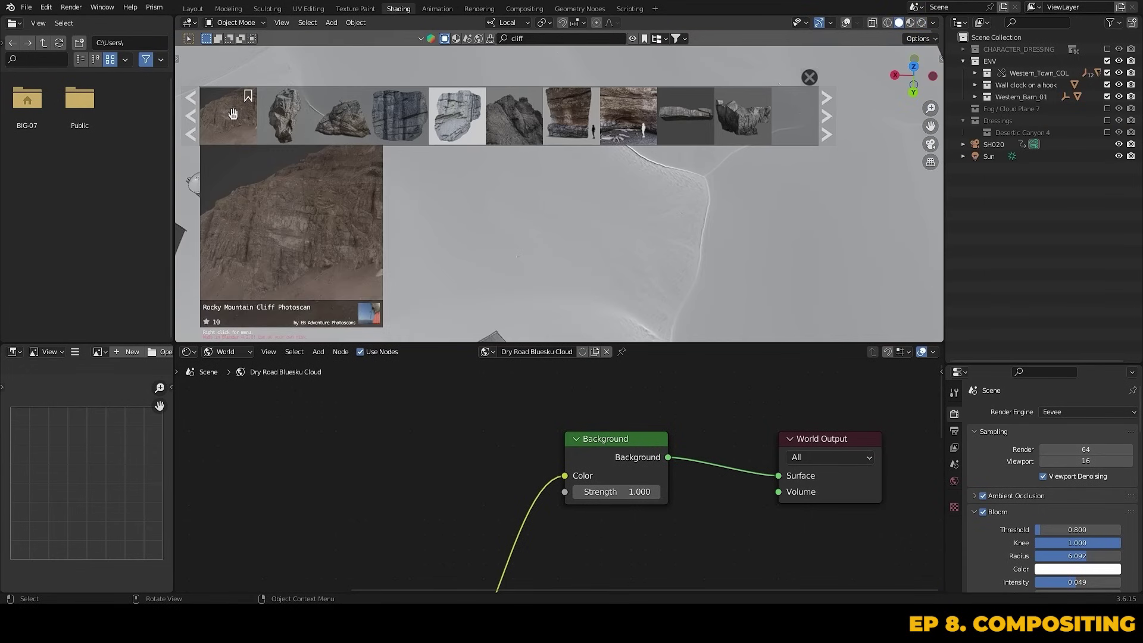
drag(229, 117, 593, 239)
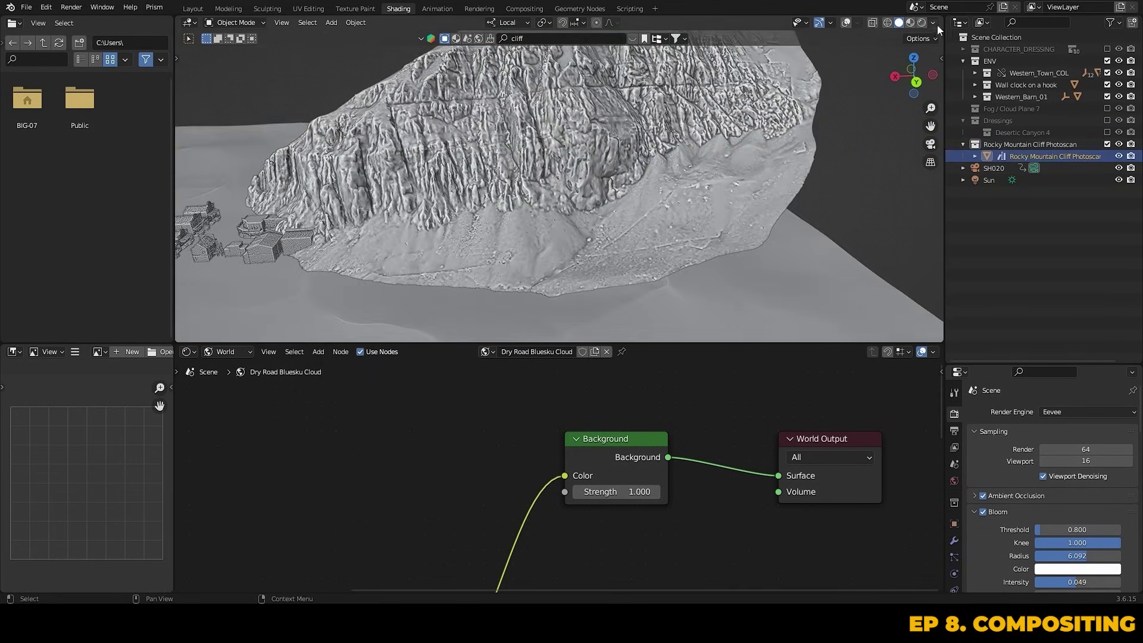
click(932, 23)
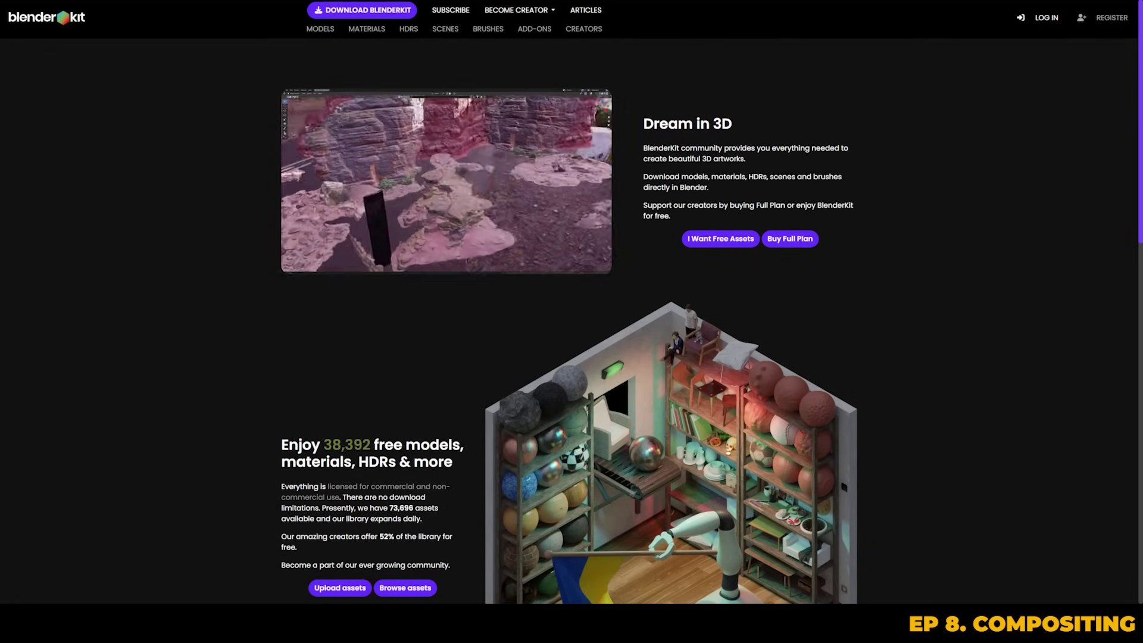
Open the BlenderKit add-on's download page on the BlenderKit website
click(392, 11)
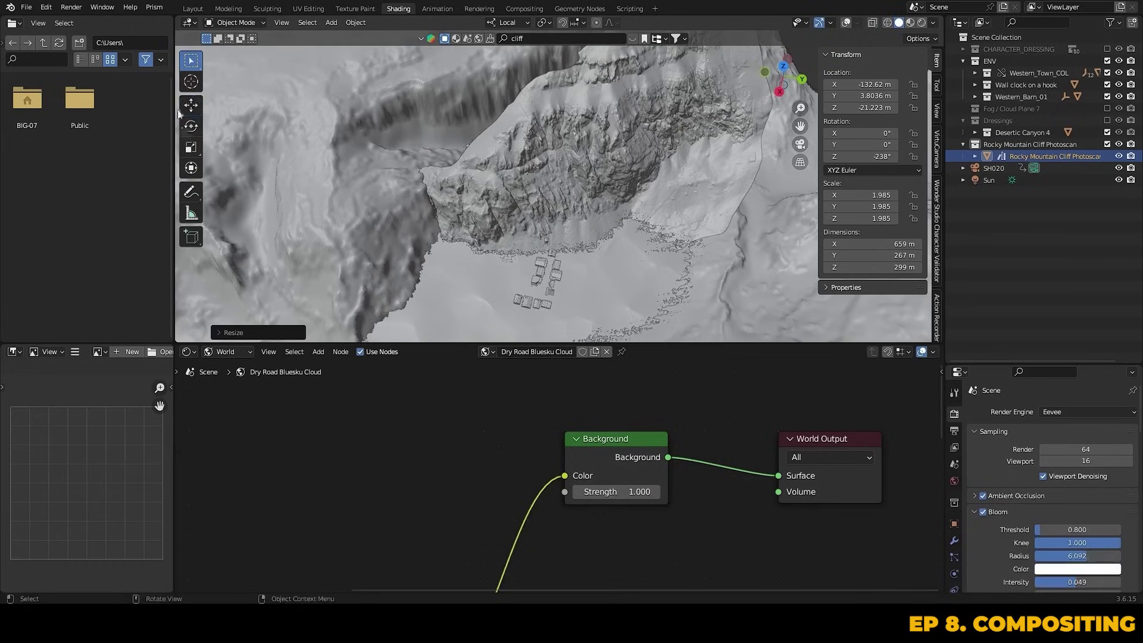
In Blender, move the cliff behind the church and tilt it with a free trackball rotation, judging it through the camera
key(g)
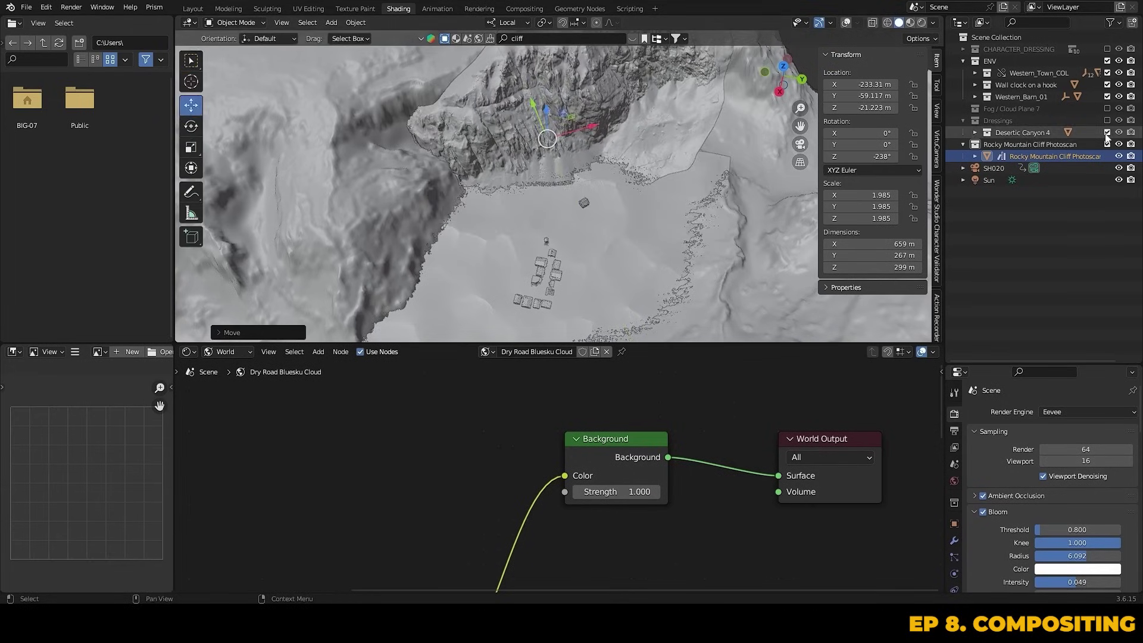
key(KP_0)
key(r)
key(r)
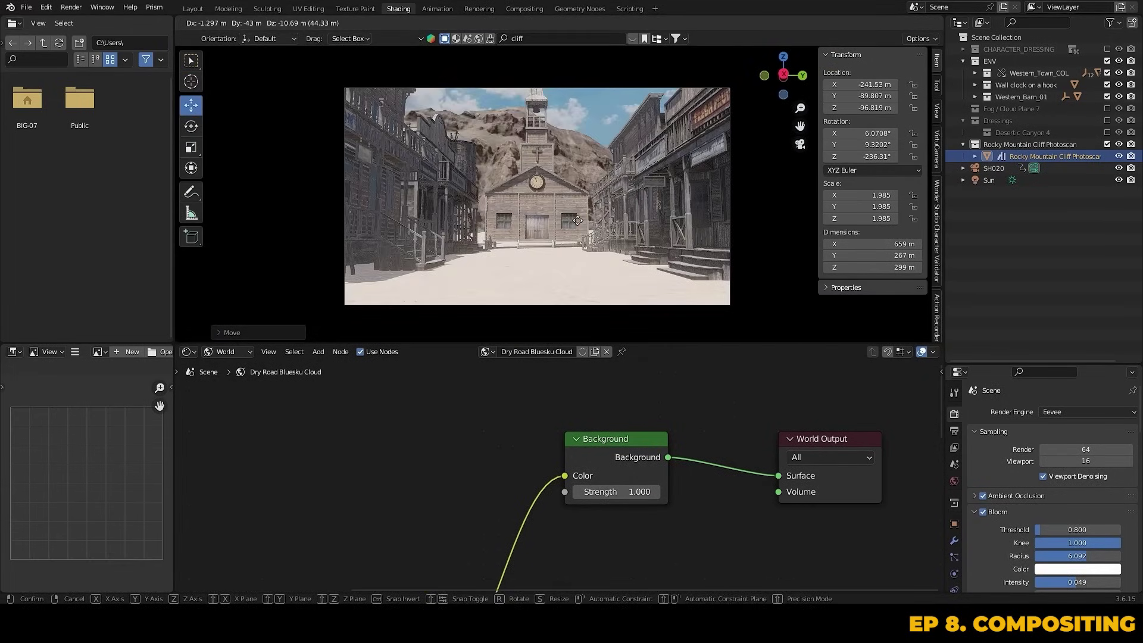
Set the transform orientation to Global and move the cliff farther back and up, to about X -409, Y -84, Z -1 m
click(811, 151)
middle_drag(774, 153, 494, 191)
scroll(615, 209, down, 6)
scroll(500, 179, up, 3)
click(508, 23)
click(493, 60)
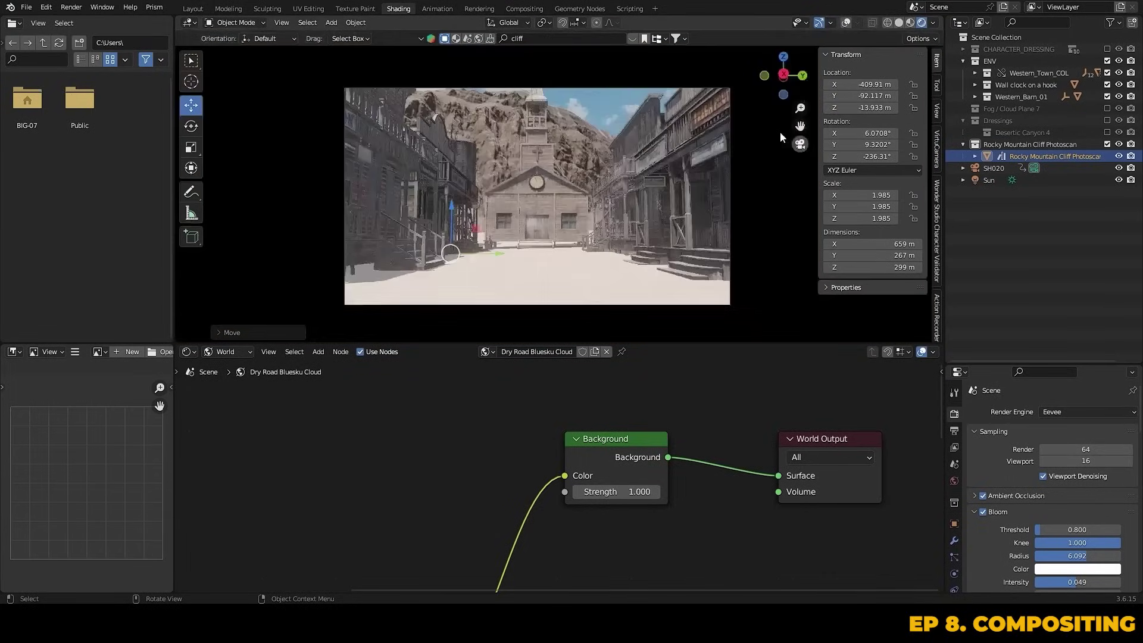
key(g)
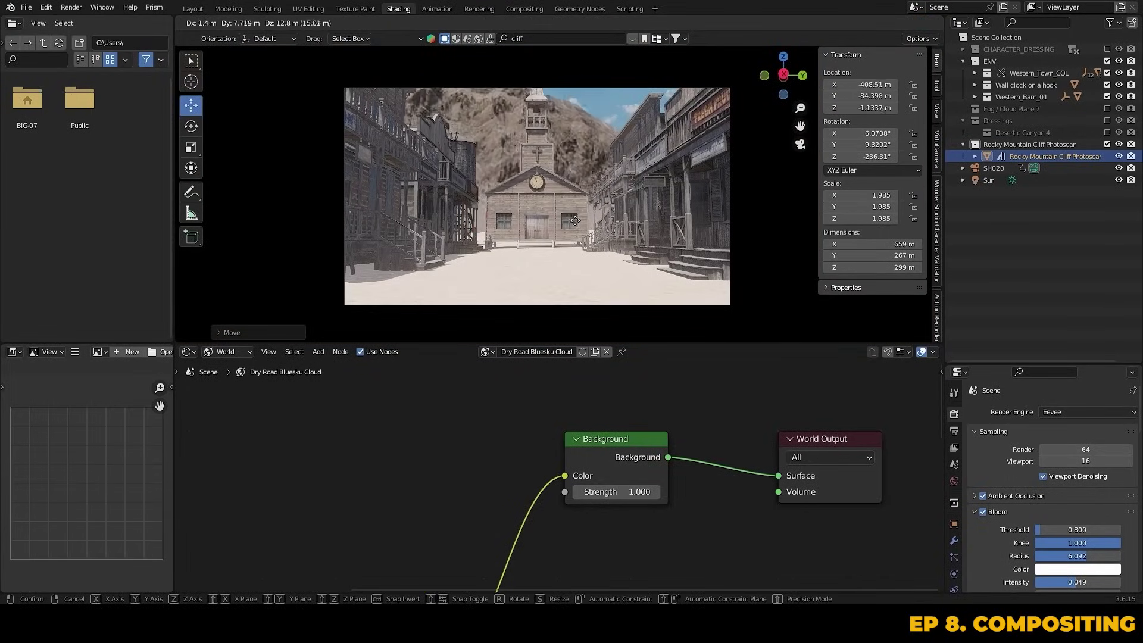
click(458, 241)
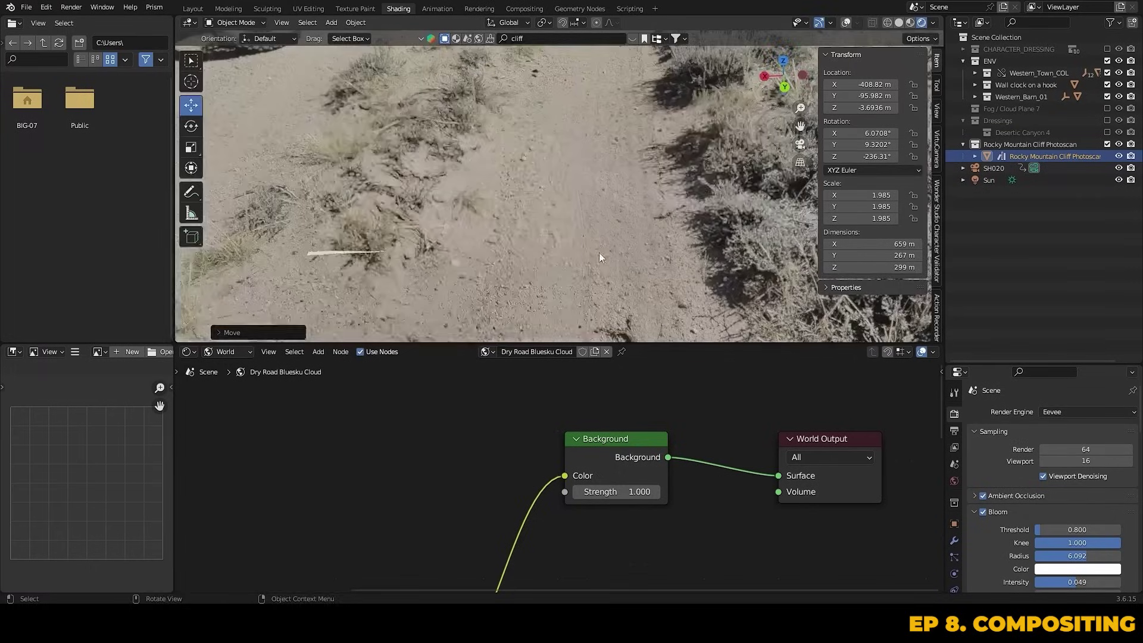
Set the viewport's clip end distance to 999999
scroll(599, 252, up, 4)
middle_drag(599, 253, 679, 181)
click(937, 110)
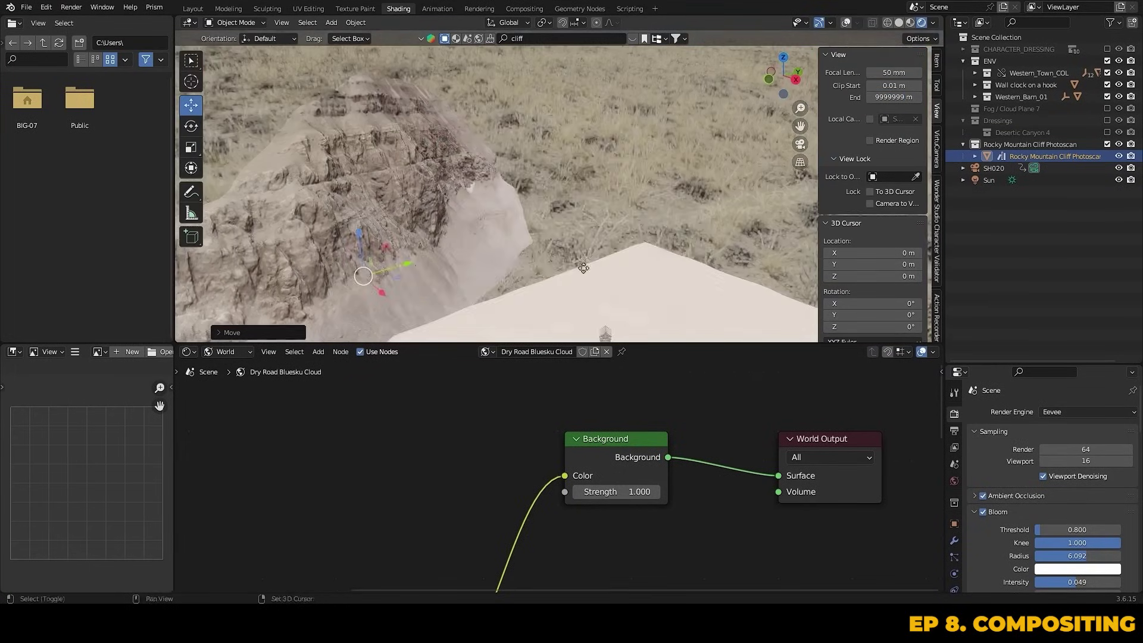
Duplicate the cliff, turn the copy to about -310° around Z, and place it beside the original in the camera view
key(shift+d)
click(937, 60)
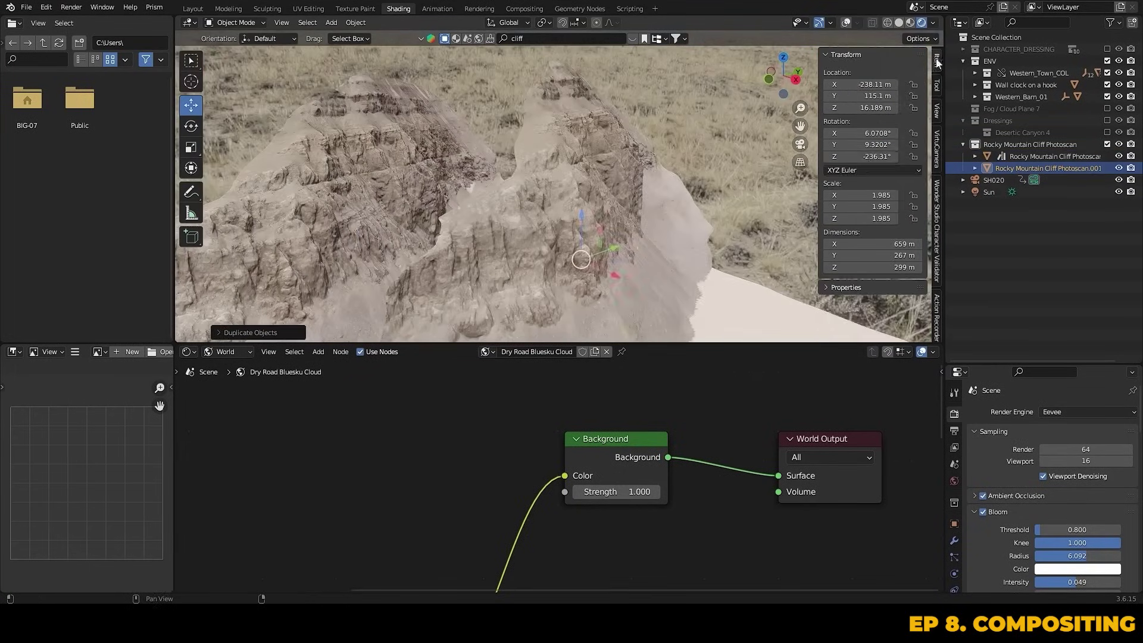
drag(825, 158, 793, 158)
middle_drag(601, 197, 672, 190)
key(g)
click(774, 203)
key(KP_0)
key(g)
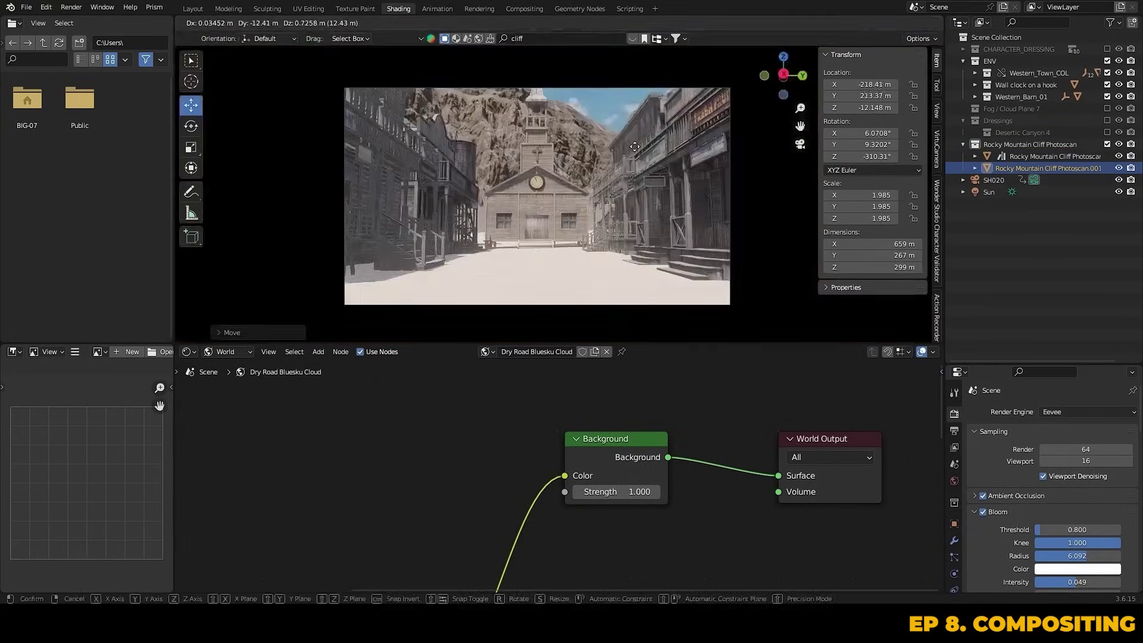
click(643, 166)
Push the duplicated cliff back to about X -755, Y 209, Z 69 m and scale it to about 2.083
click(801, 145)
drag(702, 315, 715, 186)
middle_drag(714, 227, 717, 178)
click(800, 144)
key(g)
key(s)
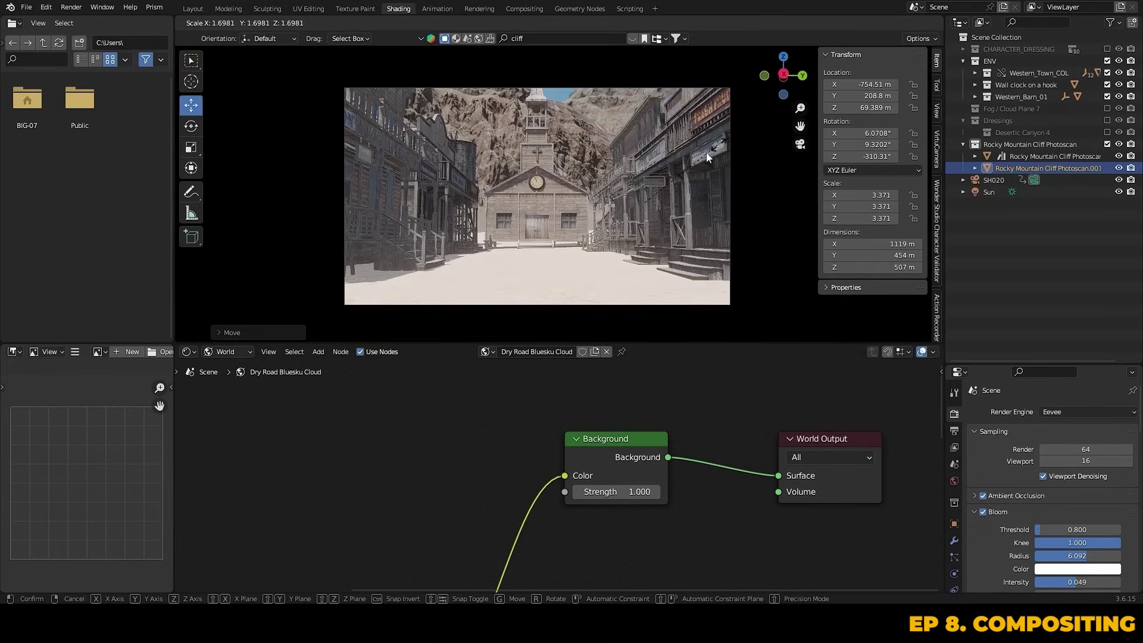
click(680, 162)
mouse_move(681, 162)
middle_down()
mouse_move(641, 226)
mouse_move(669, 249)
mouse_move(687, 231)
middle_up()
click(687, 231)
Inspect the layout of the two cliffs in solid shading, and return to the rendered view through the camera
click(899, 23)
mouse_move(655, 185)
middle_down()
mouse_move(488, 250)
mouse_move(435, 241)
middle_up()
click(800, 144)
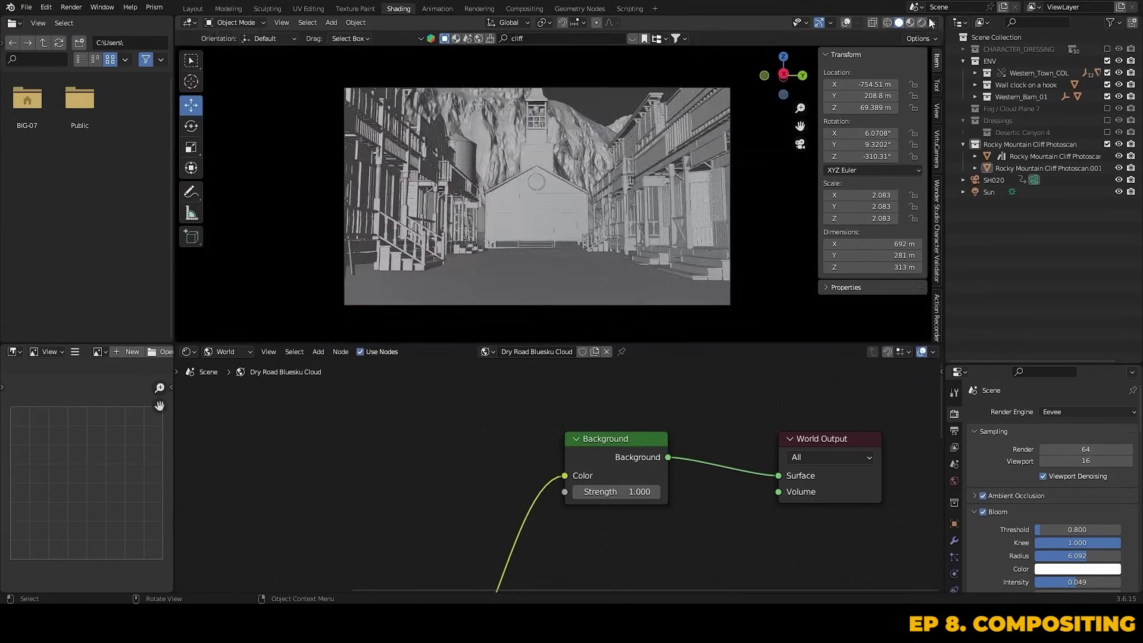
click(922, 23)
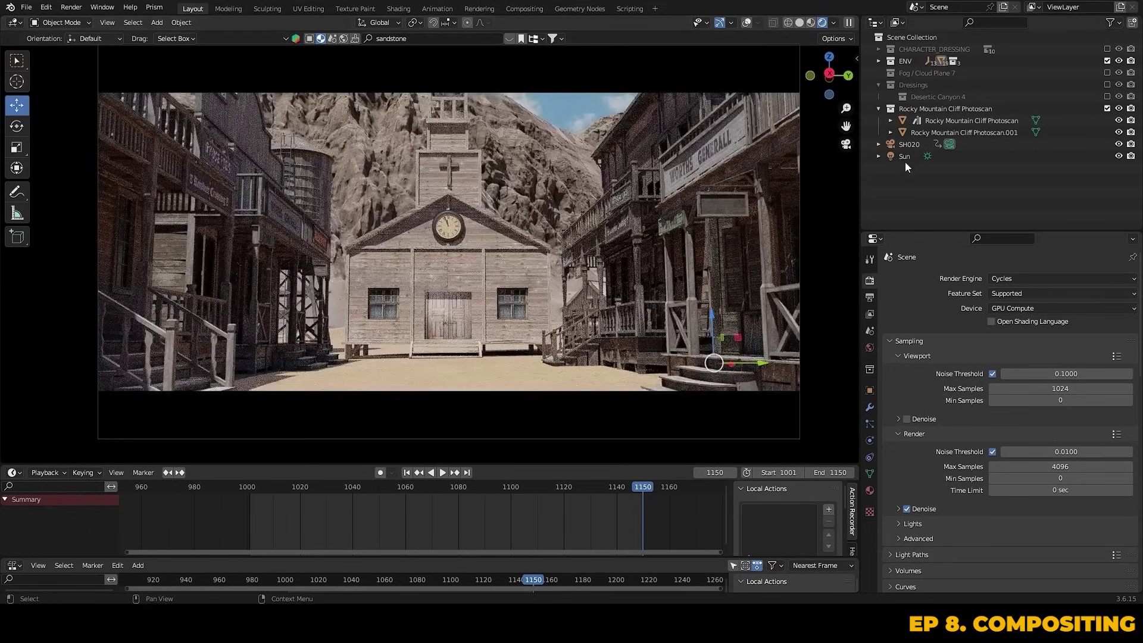
Change the direction of the Sun light with a free trackball rotation
click(905, 160)
key(r)
key(r)
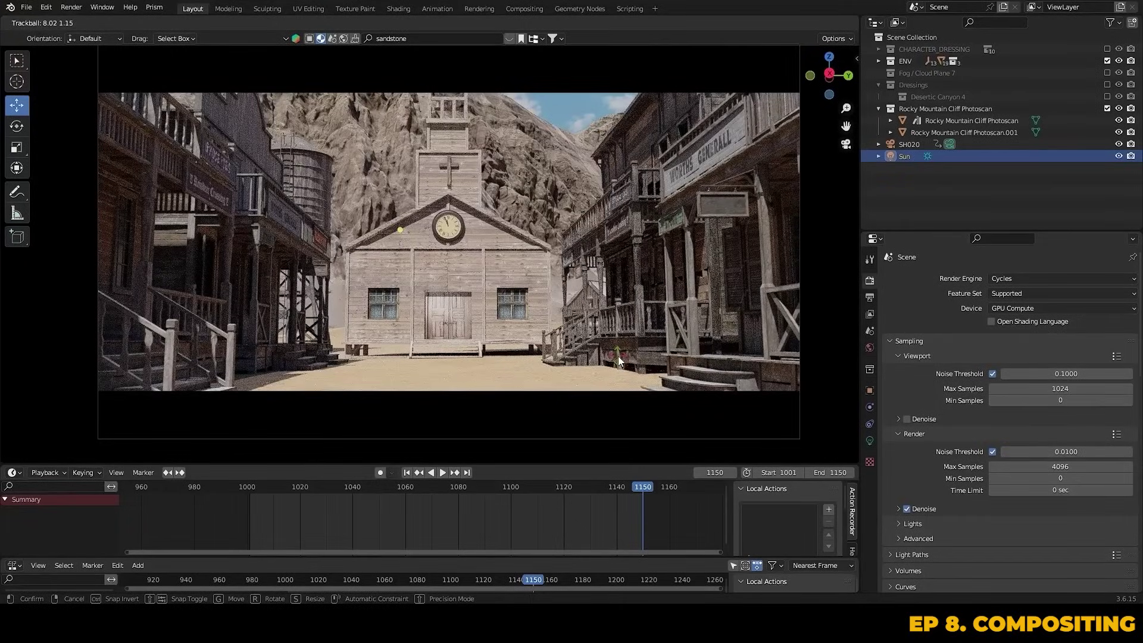
click(618, 356)
Switch the render engine to Eevee and enable Ambient Occlusion with a distance of 701 m
click(1012, 278)
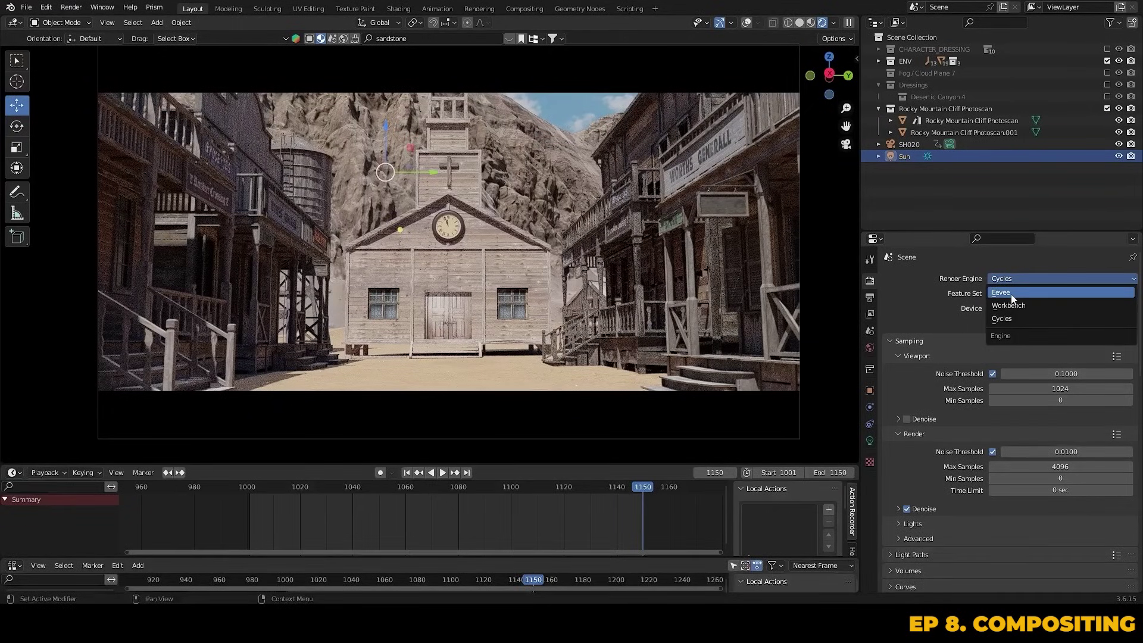
click(1012, 297)
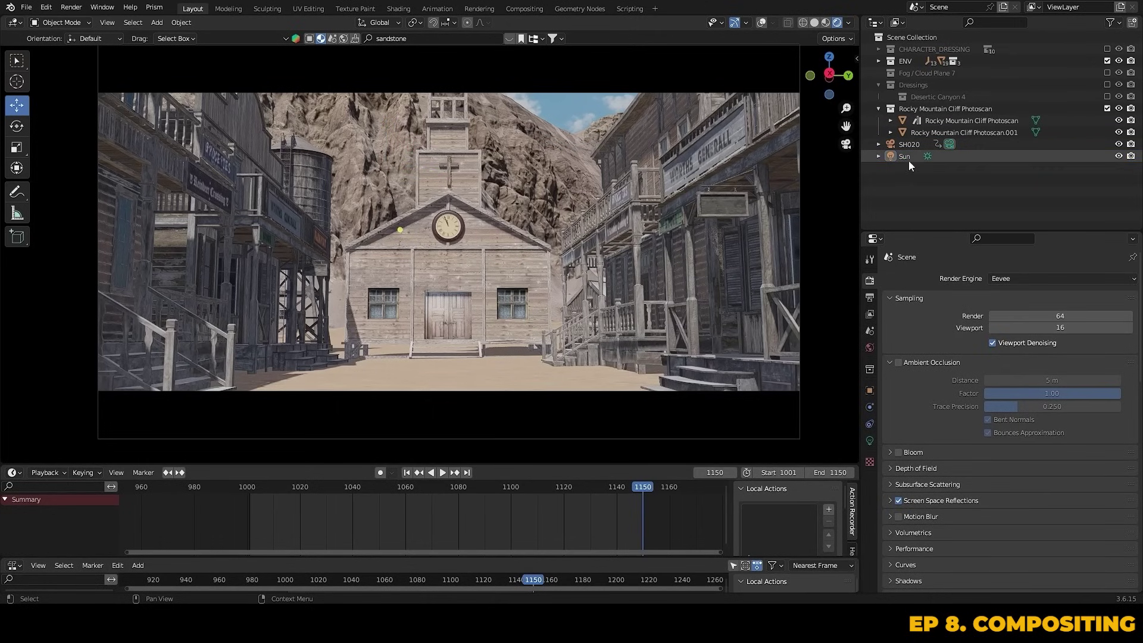
click(898, 362)
click(849, 374)
click(849, 373)
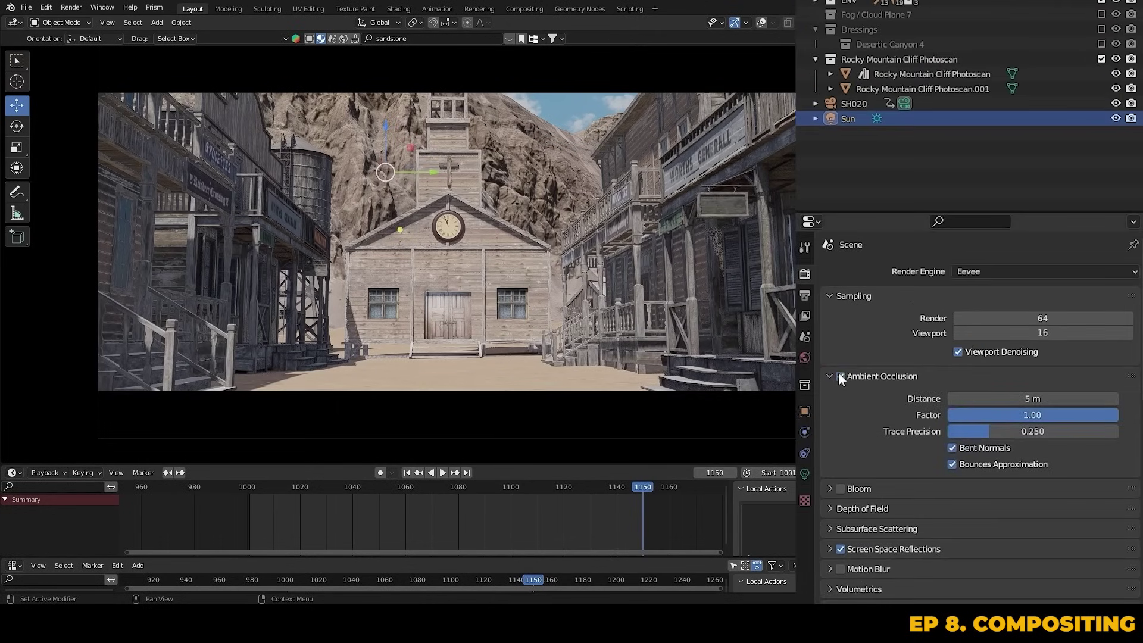
click(980, 396)
text(701)
key(Return)
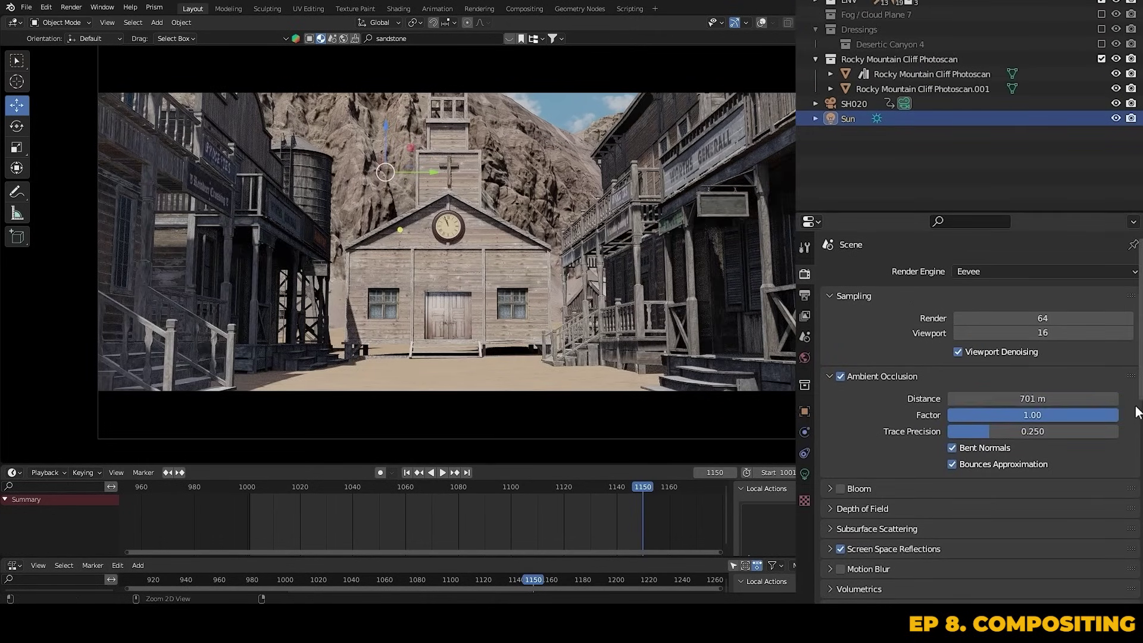
click(843, 490)
click(842, 489)
scroll(848, 491, down, 3)
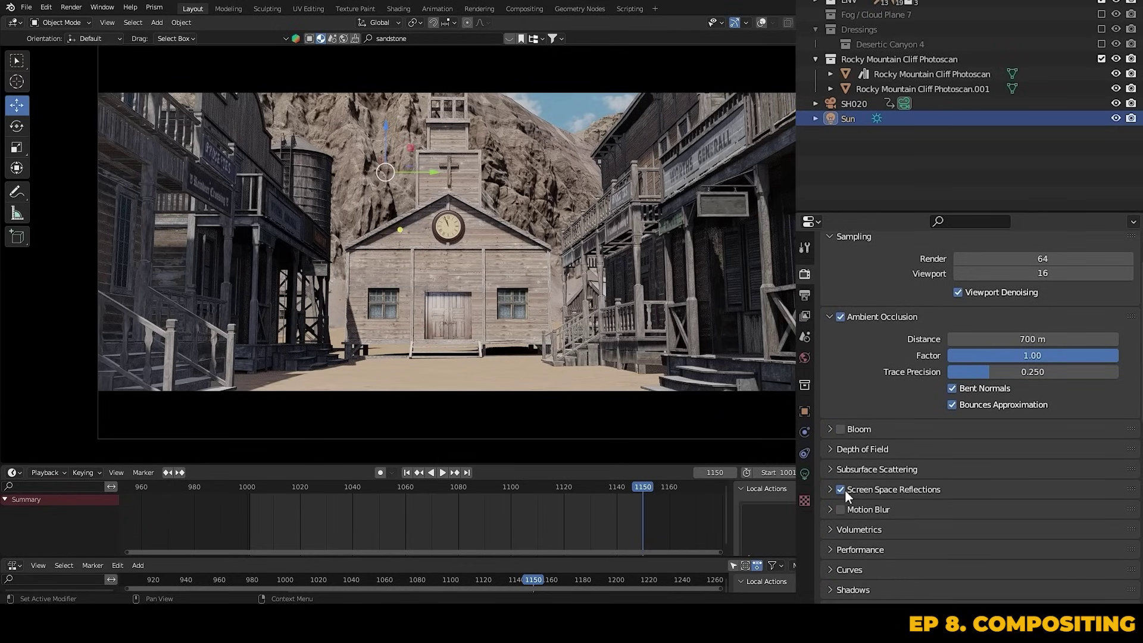
Preview the camera animation of the town in the rendered view and scrub back through the timeline
key(space)
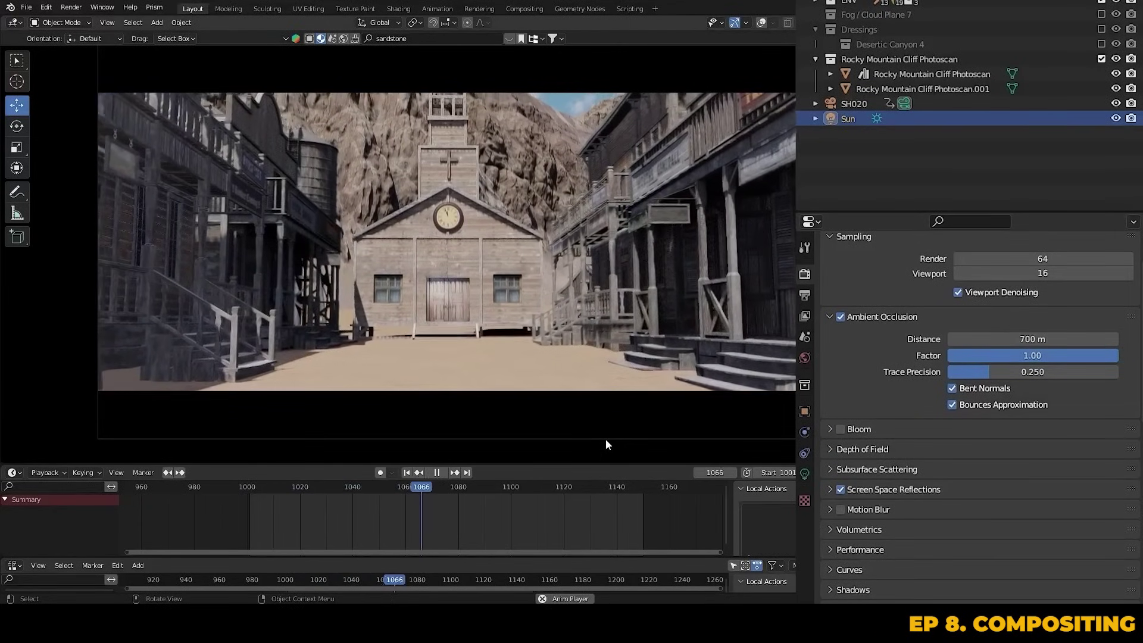
key(space)
drag(468, 491, 329, 491)
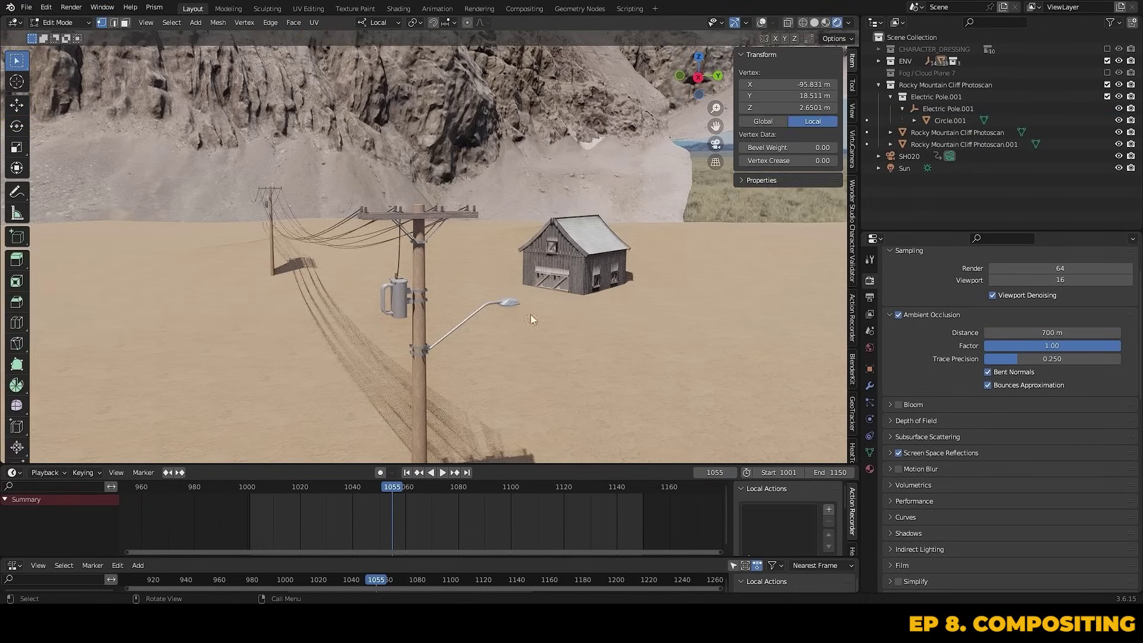
Leave mesh editing, duplicate the electric pole line, and slide the copy along its local Y axis to about 99.57 m
key(Tab)
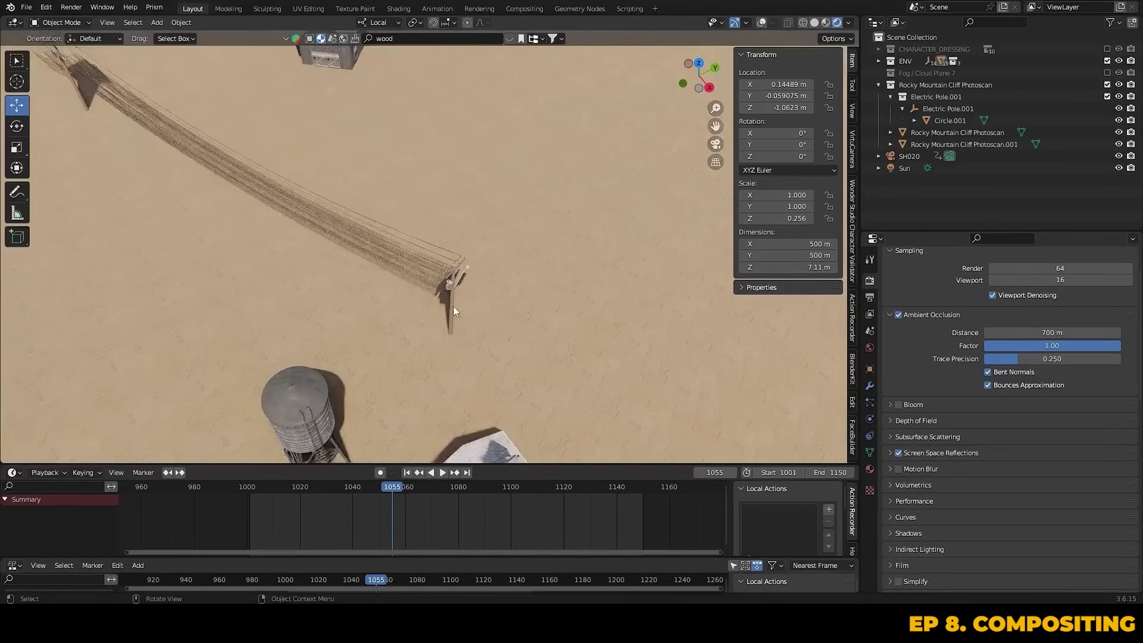
click(452, 307)
key(shift+d)
drag(486, 364, 759, 457)
scroll(539, 366, down, 8)
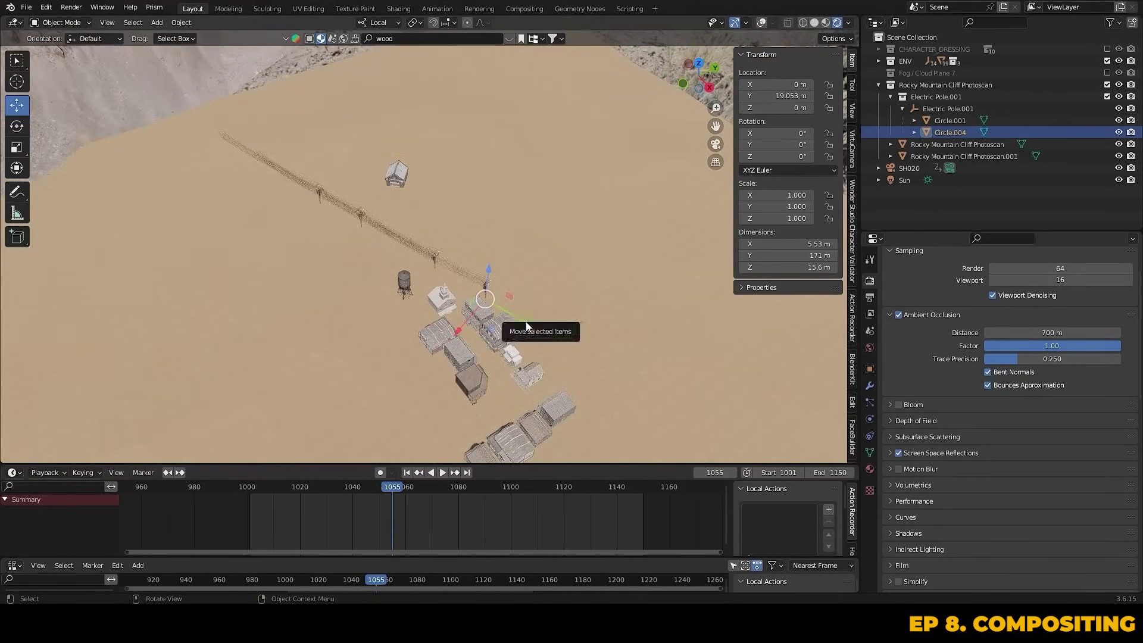
drag(531, 331, 660, 375)
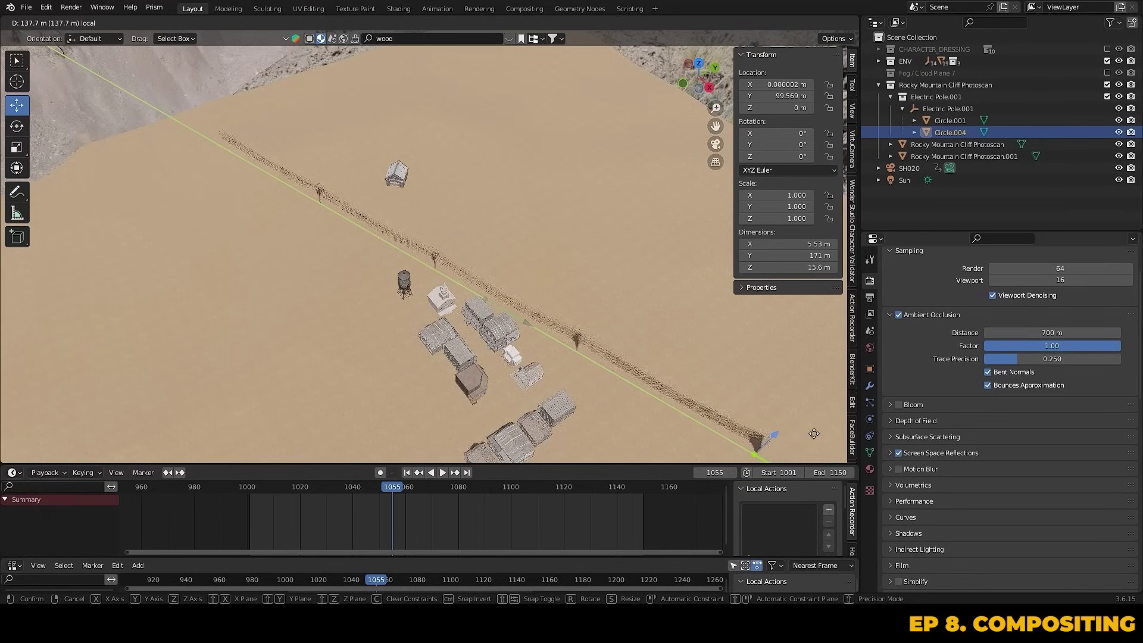
drag(814, 433, 814, 434)
Play the shot through the camera from near the start of the frame range to review the electric poles
click(718, 146)
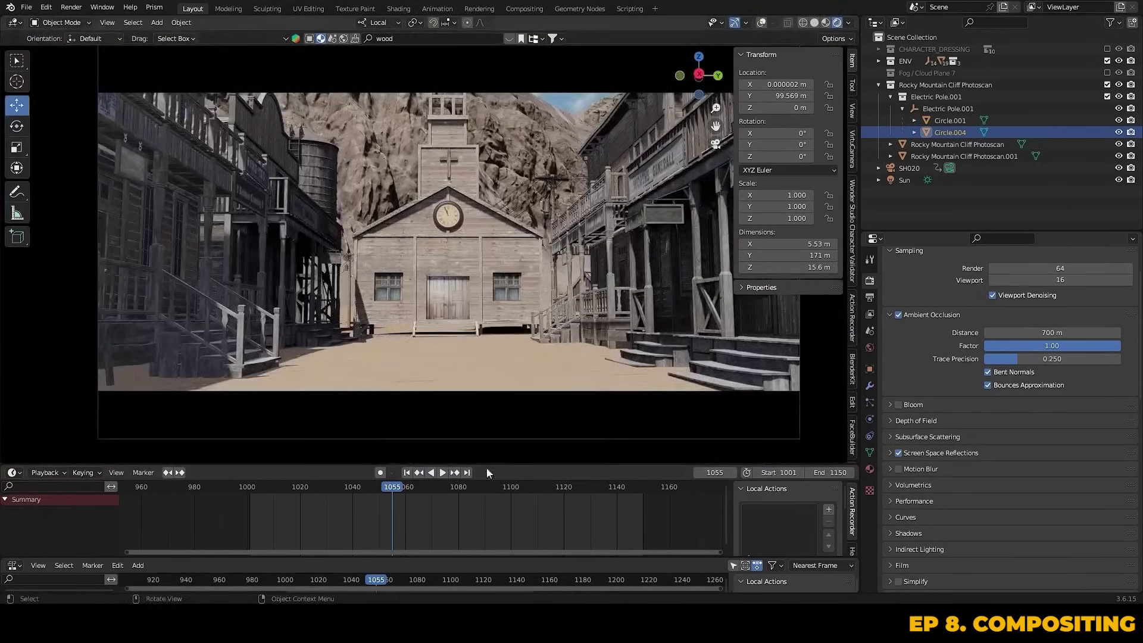
click(286, 483)
key(space)
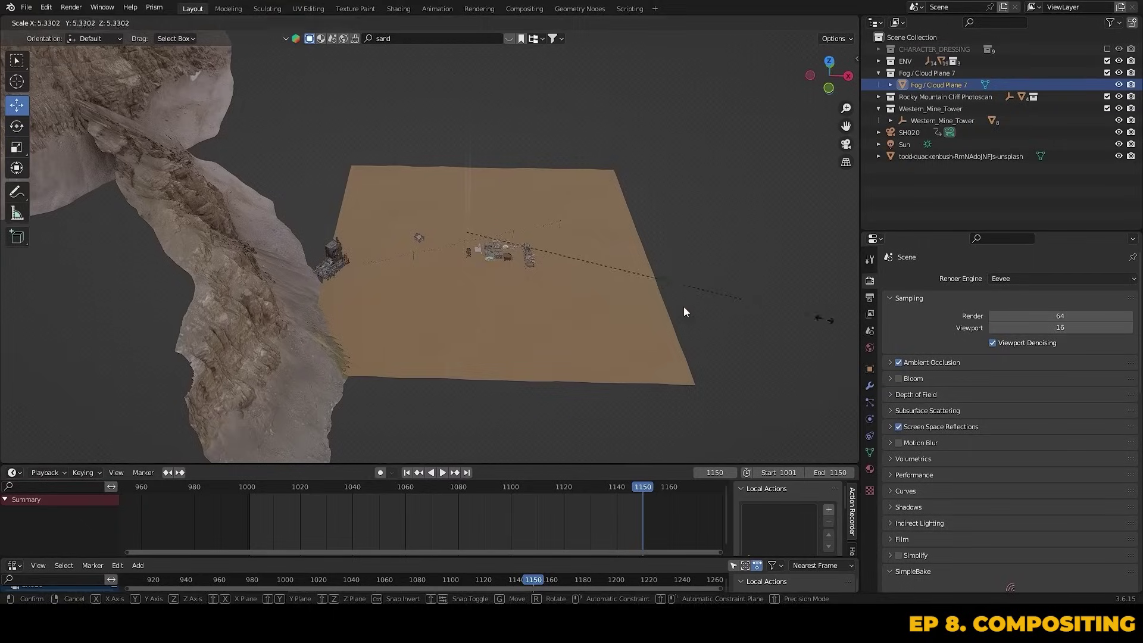
Scale the fog plane up about 5.33 times and slide it about 257 m along its local Y axis toward the cliffs
click(634, 265)
middle_drag(633, 264, 368, 267)
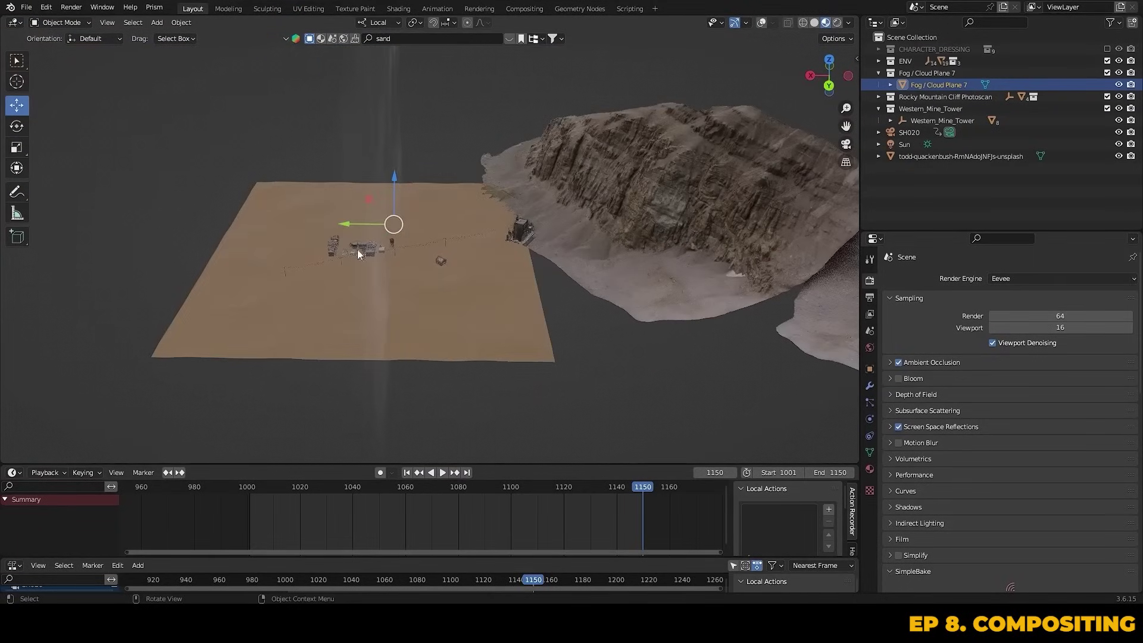
drag(344, 234, 471, 233)
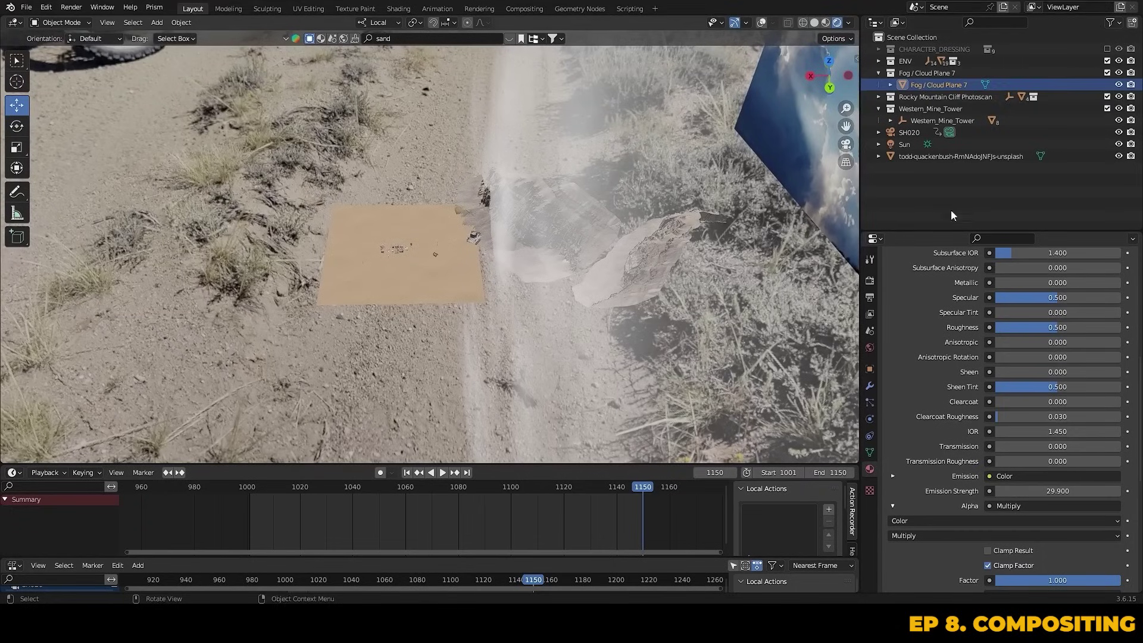
scroll(488, 286, down, 6)
drag(410, 374, 487, 376)
Set the fog material's emission strength to 35.8, checking it through the camera
click(846, 144)
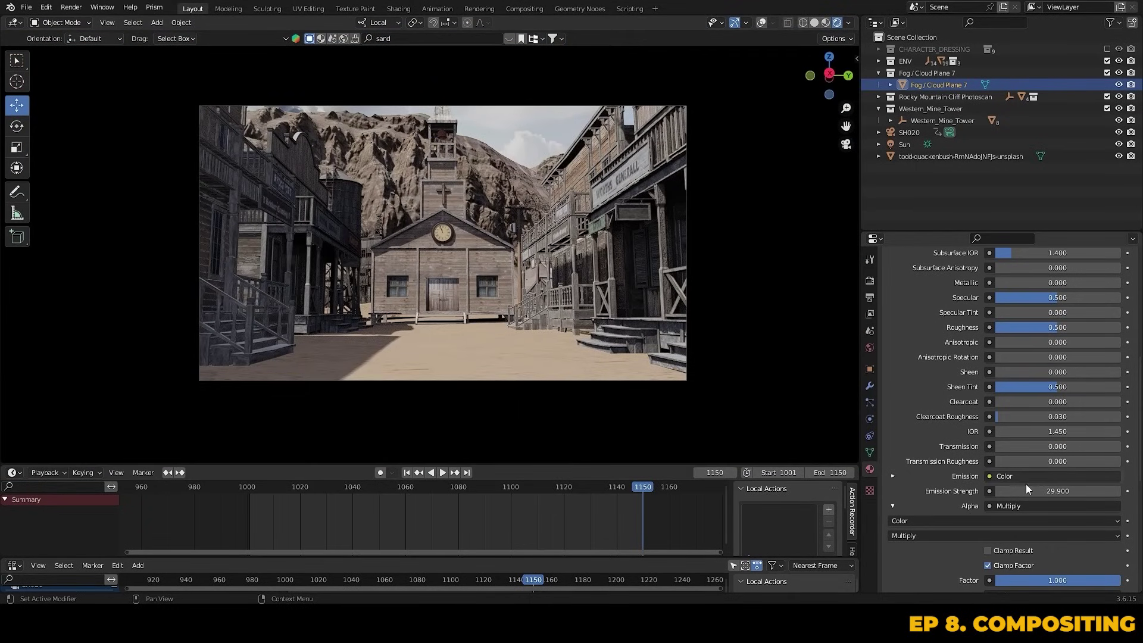
drag(1026, 488, 1053, 489)
click(845, 144)
Duplicate the fog plane, then scale, rotate and reposition the copy in the background near the cliffs
key(shift+d)
click(556, 244)
key(s)
click(524, 333)
middle_drag(524, 345, 637, 330)
key(r)
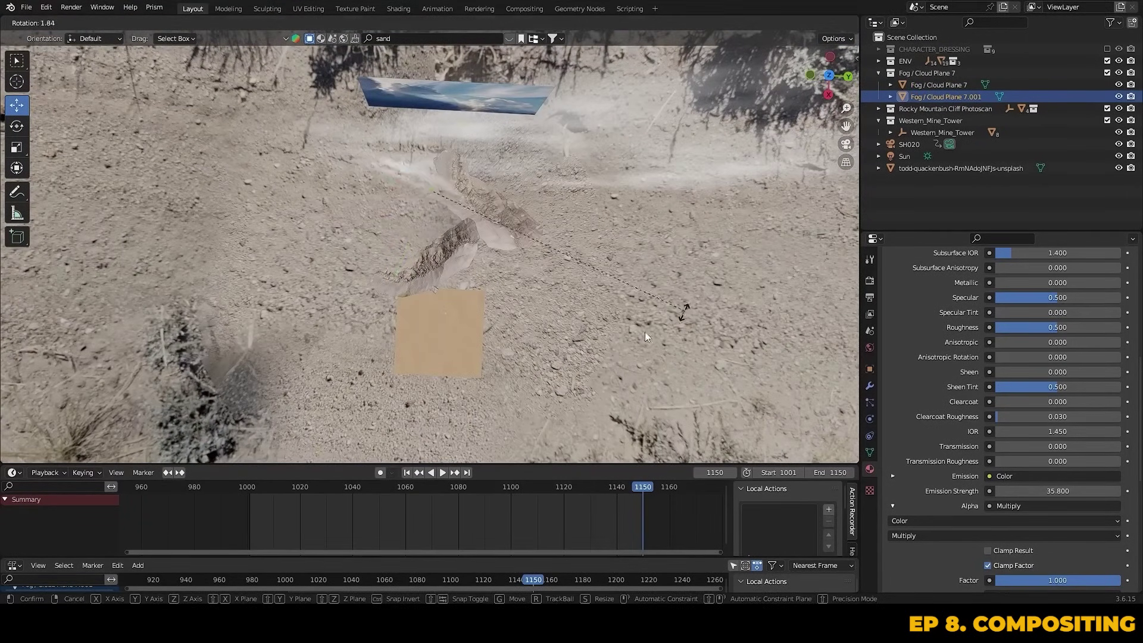
click(646, 336)
click(846, 144)
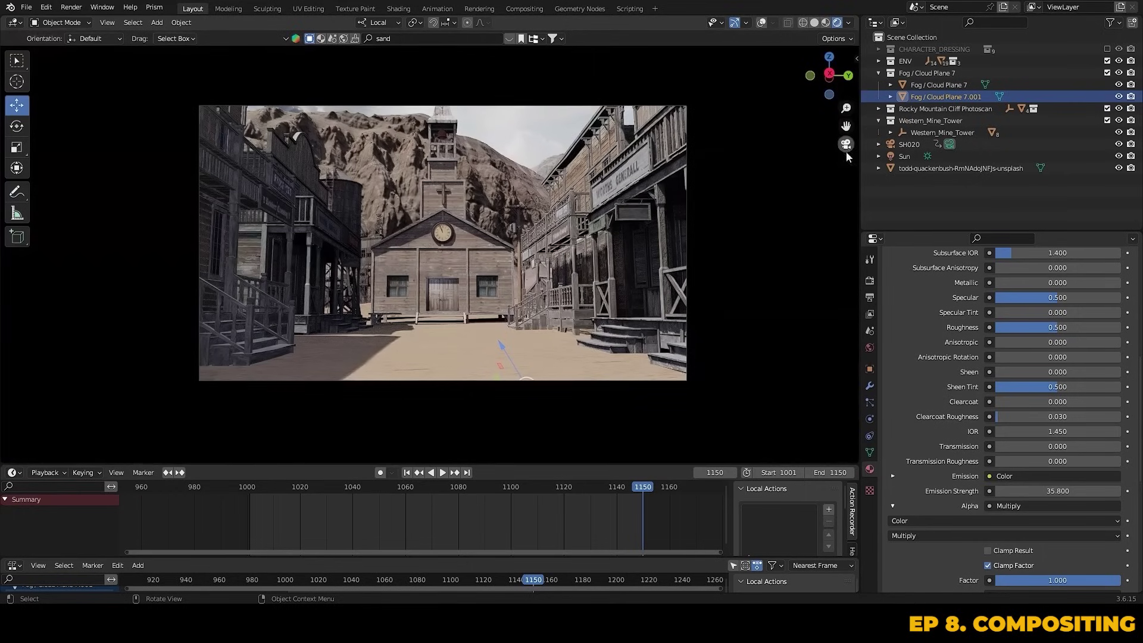
key(g)
click(574, 172)
Try a fog emission strength of 47.4 and bring it back to 35.8
drag(1071, 491, 863, 464)
right_click(863, 464)
scroll(1076, 381, up, 12)
scroll(1048, 477, down, 16)
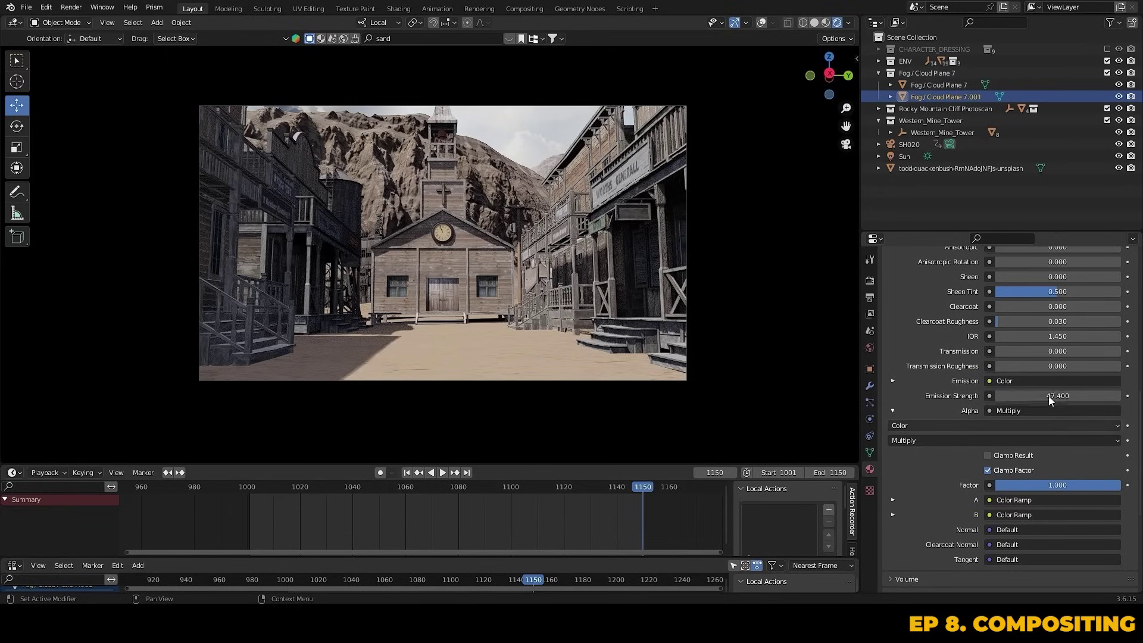
drag(1057, 396, 1012, 395)
Place another copy of the fog plane in the background and set the emission strength to 8.4
middle_drag(766, 259, 626, 249)
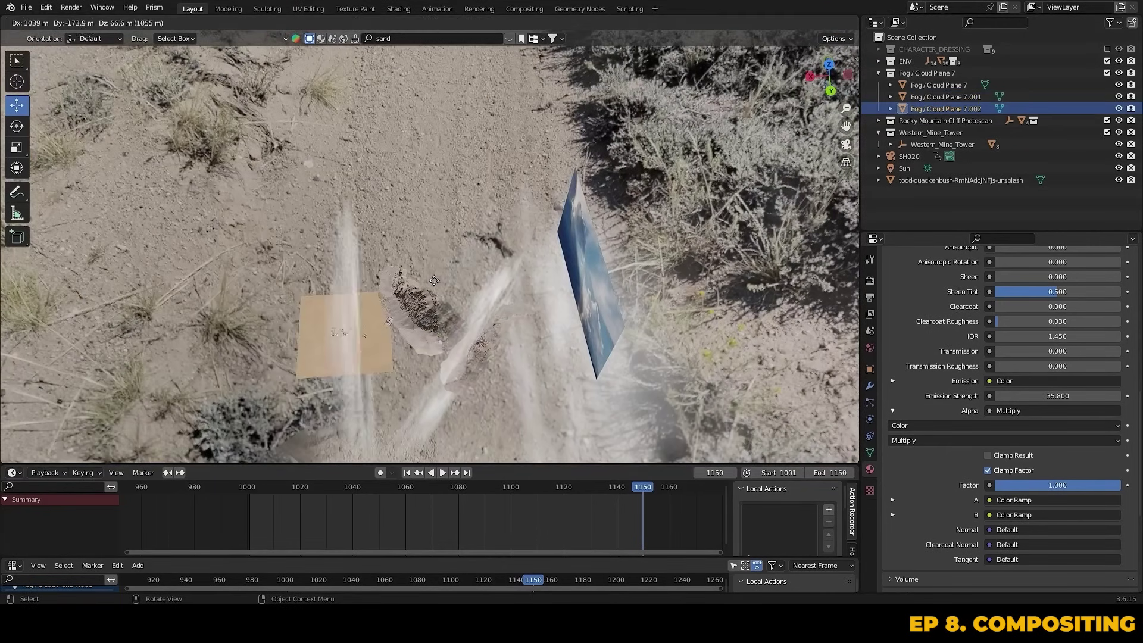
click(831, 229)
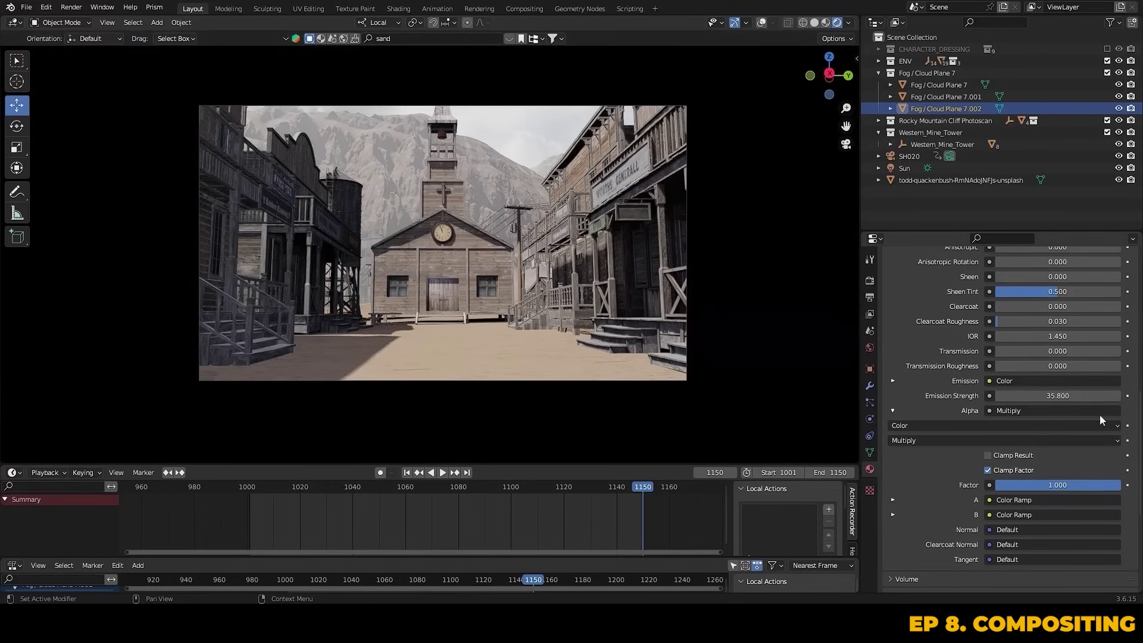
scroll(1098, 333, up, 10)
scroll(1099, 333, down, 12)
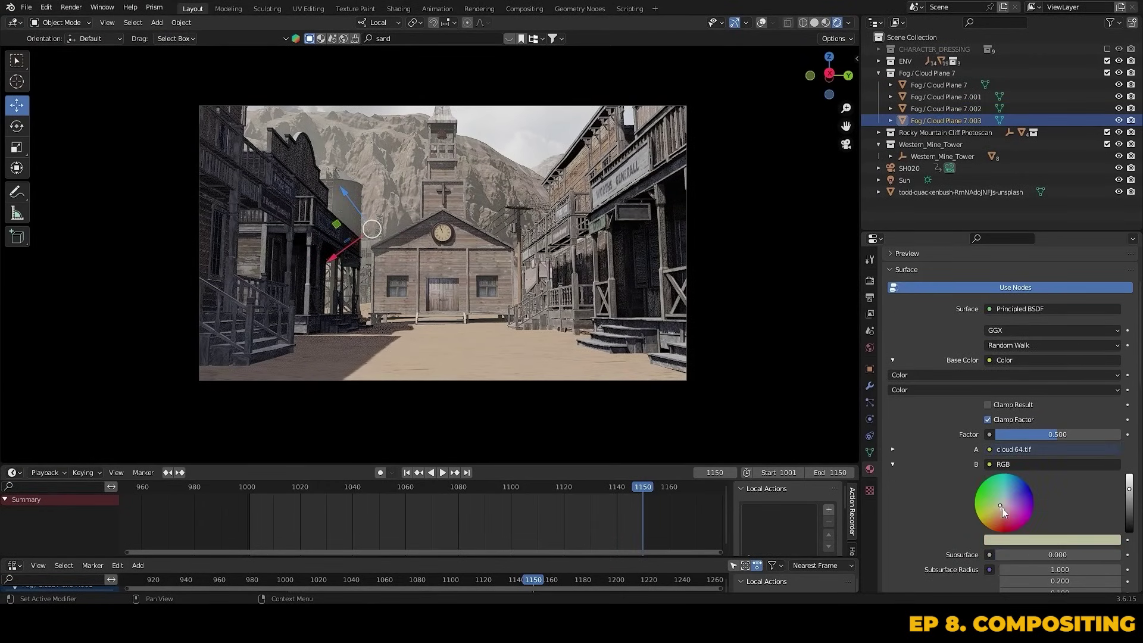
Tint the fog's RGB mix colour a light sandy tan and compare the look with the church concept image
click(1001, 509)
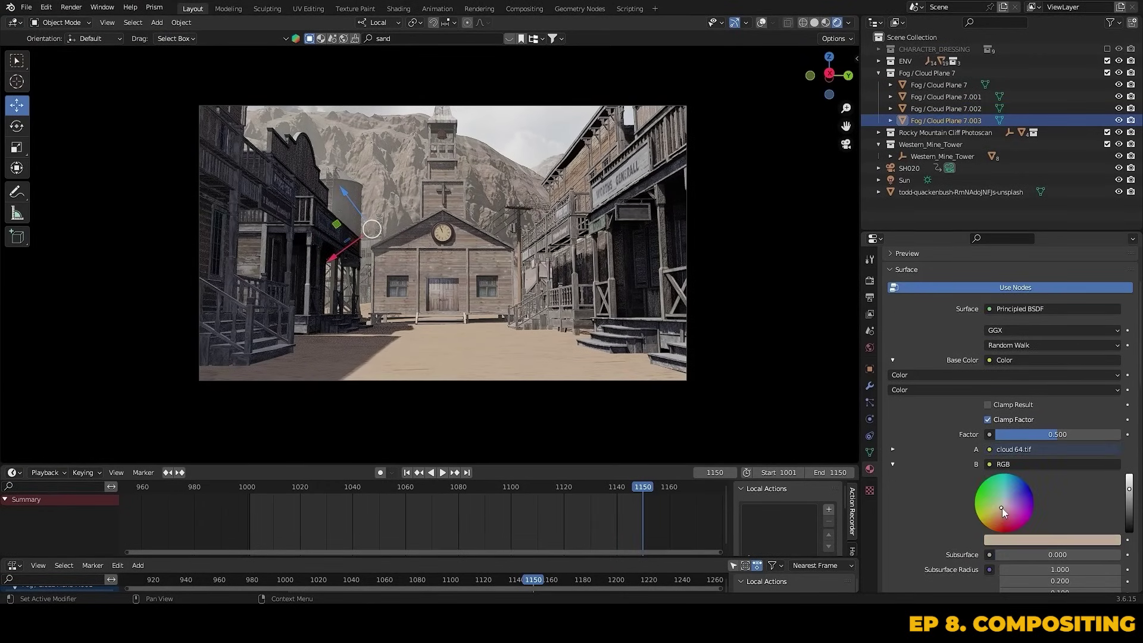
click(1048, 540)
click(1035, 538)
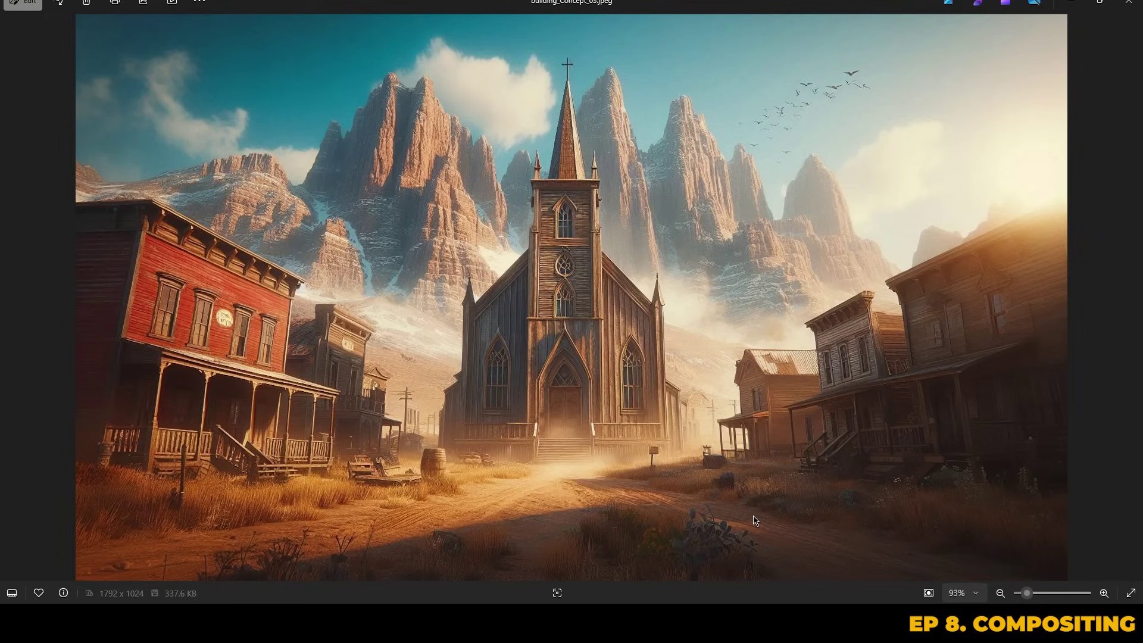
scroll(766, 510, up, 2)
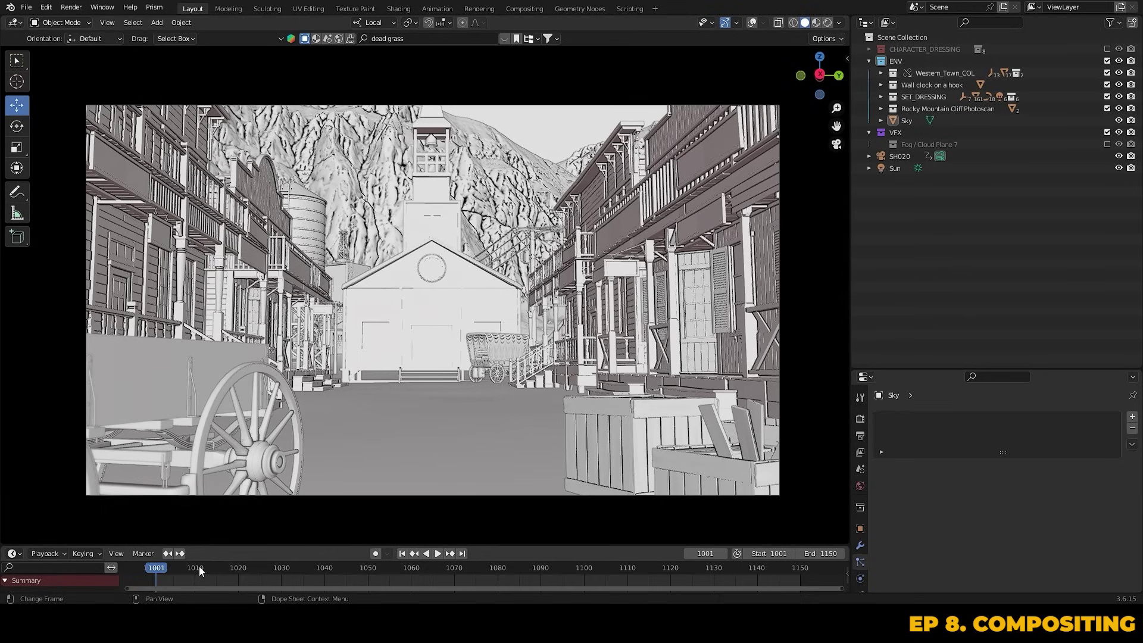
Add the Grass Dead Dry Medium asset from the "dead grass" results to the ground beside the building steps
click(505, 38)
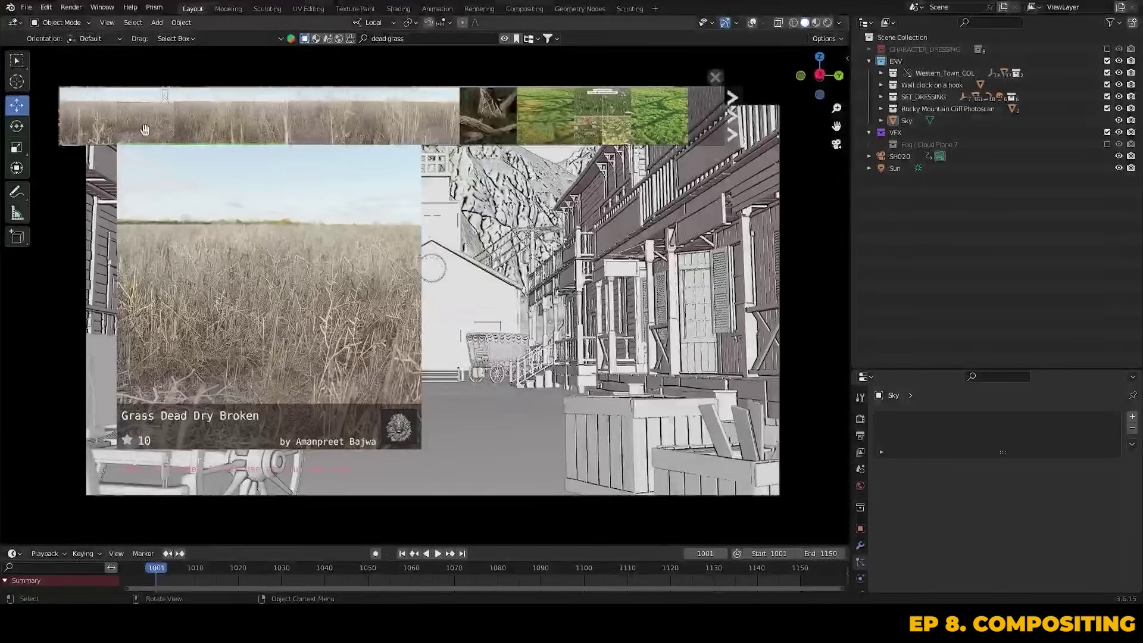
mouse_move(262, 137)
drag(259, 122, 364, 399)
mouse_move(392, 443)
mouse_down()
mouse_move(569, 399)
mouse_move(555, 408)
mouse_up()
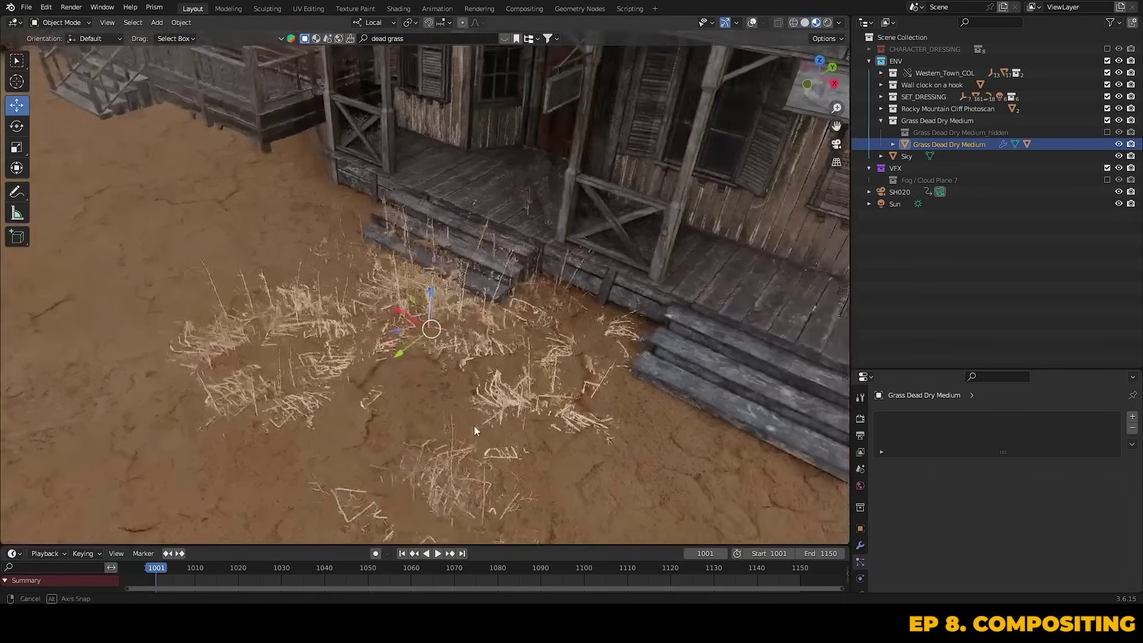
Position the dead grass and spread copies of Grass Dead Dry Dense along both sides of the street
middle_drag(474, 426, 517, 437)
drag(379, 323, 70, 287)
middle_drag(232, 316, 197, 290)
drag(199, 280, 242, 268)
middle_drag(354, 403, 559, 393)
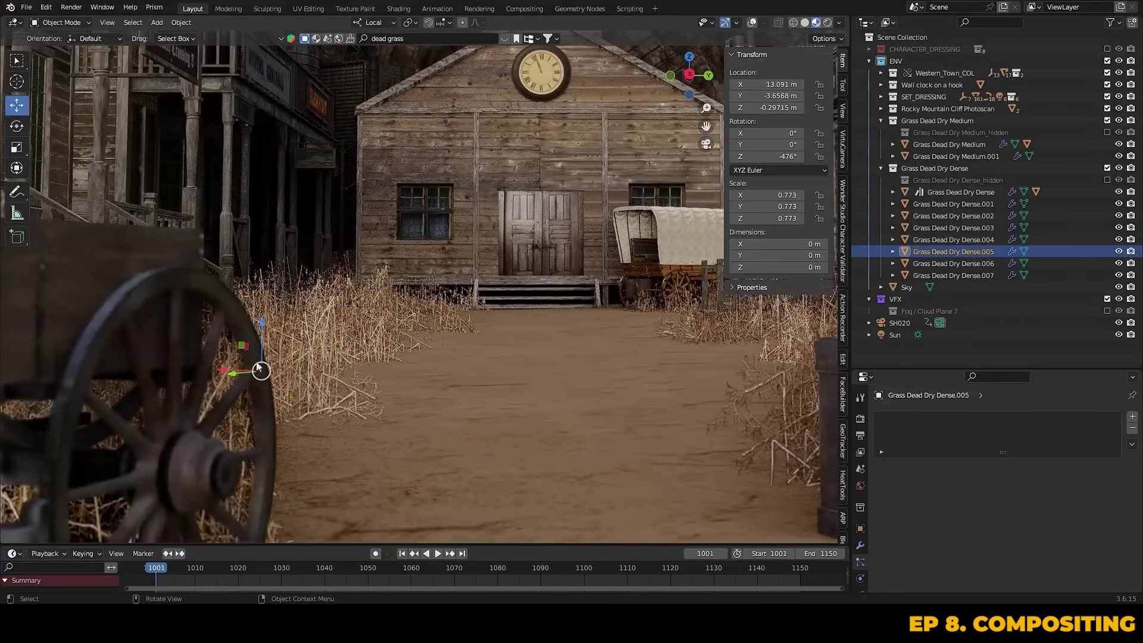
Lower the dense grass clump by the wagon wheel to Z -0.53566 m, then collapse both grass collections in the outliner
drag(260, 369, 346, 353)
key(z)
shift+middle_drag(524, 388, 373, 425)
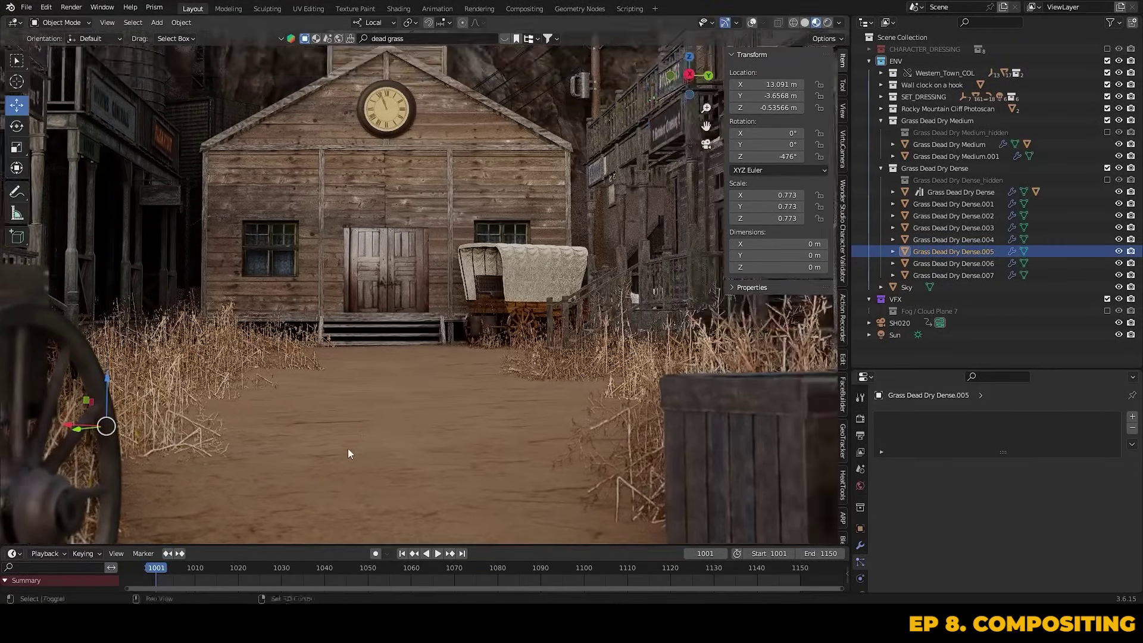
scroll(354, 443, down, 2)
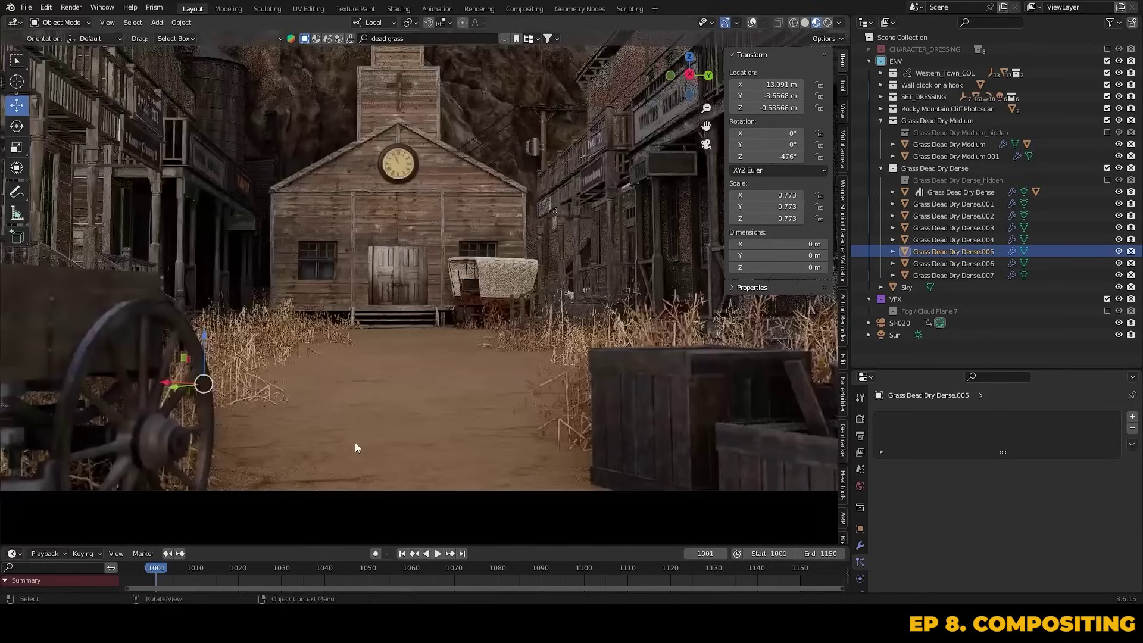
click(881, 169)
click(881, 121)
key(KP_0)
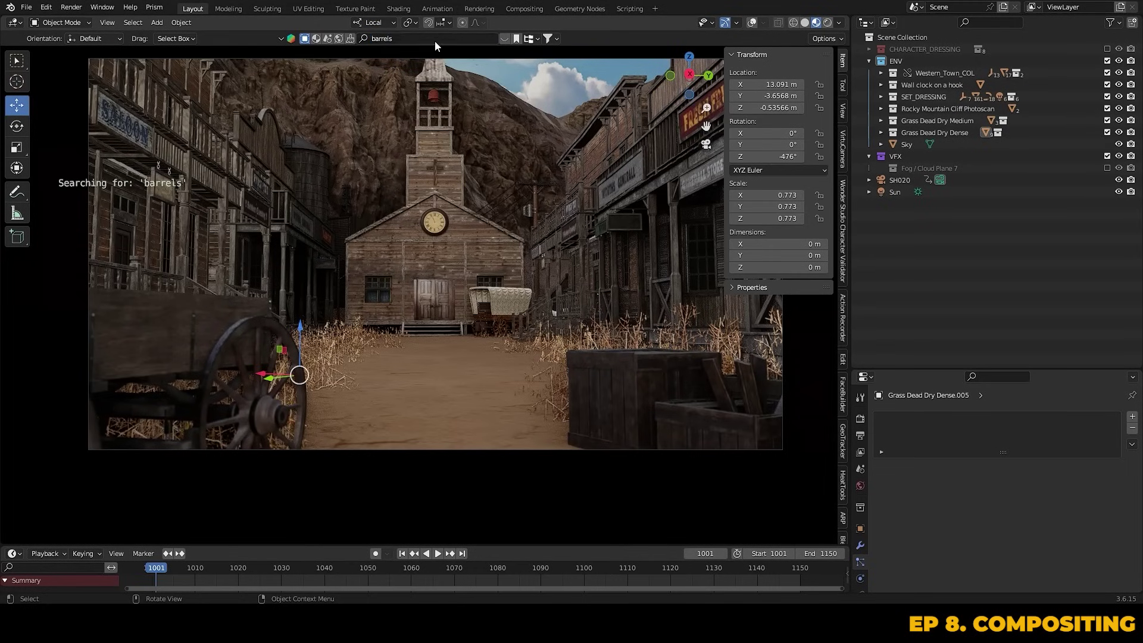
Place the Old wine Barrel asset from the "barrels" search on the street in front of the church
click(805, 22)
mouse_move(206, 117)
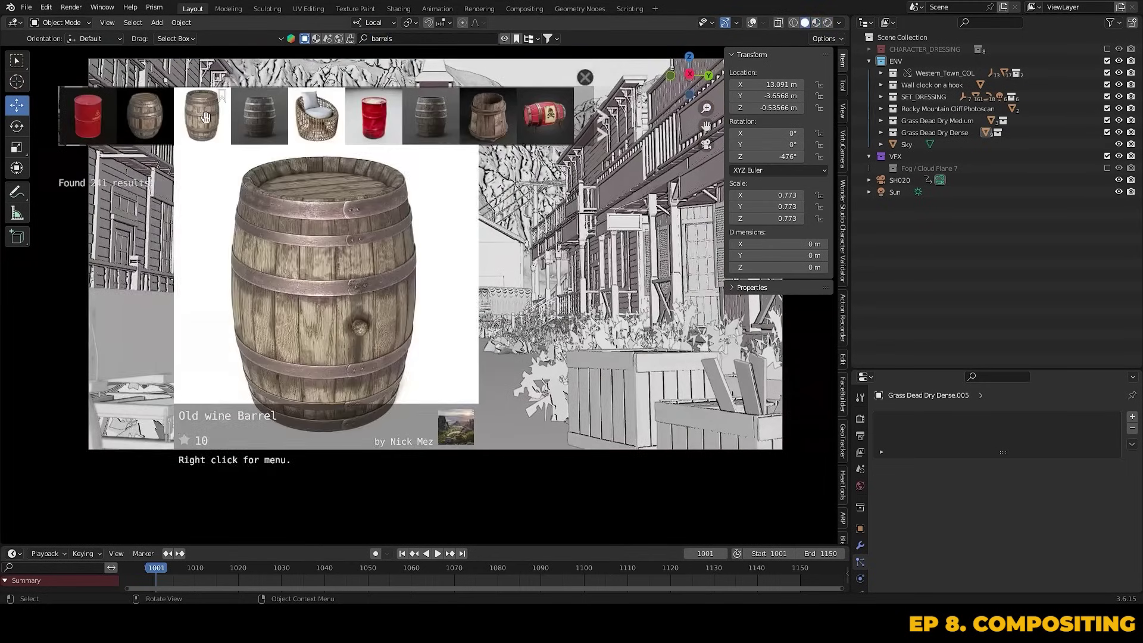
drag(203, 116, 470, 331)
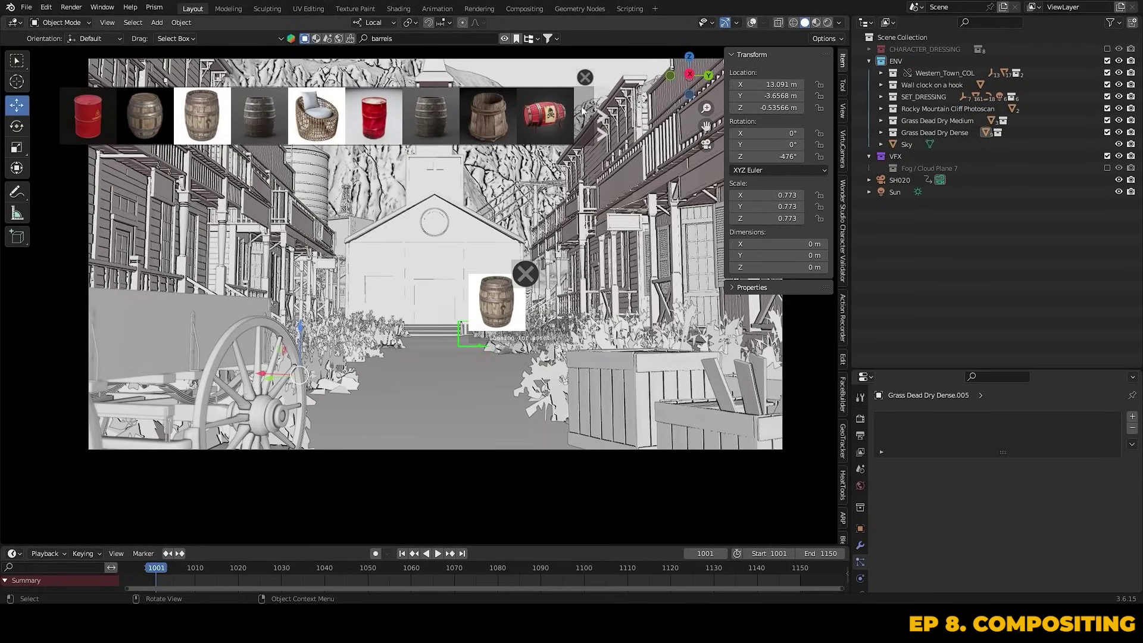
click(706, 143)
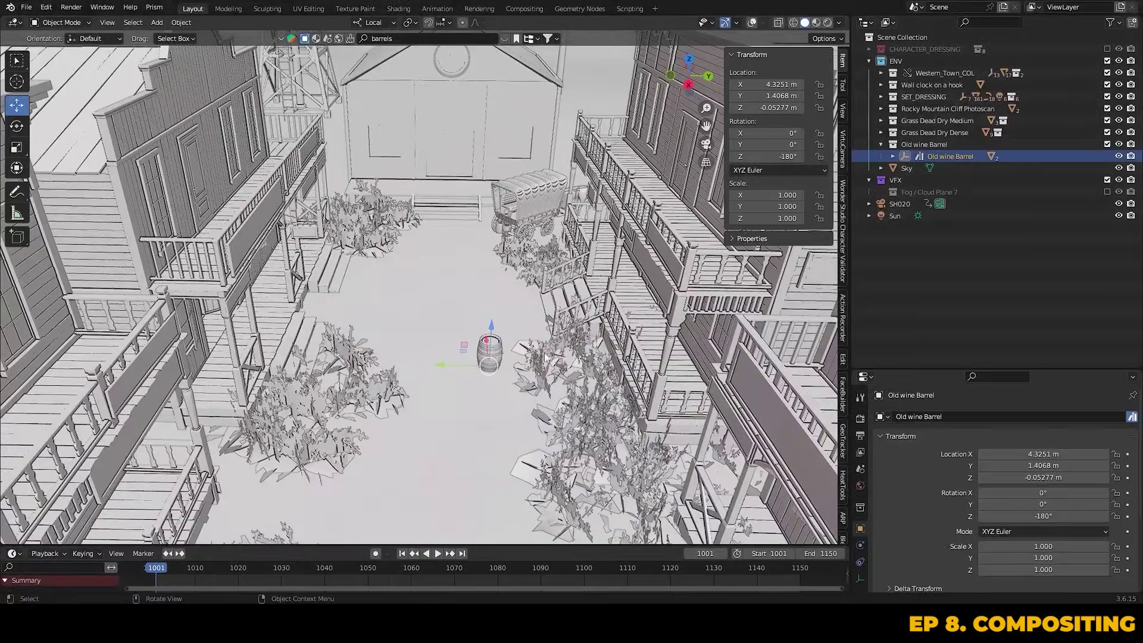
Enlarge the barrel to scale 1.236 and position a duplicate near the church steps and covered wagon
click(706, 143)
key(g)
key(y)
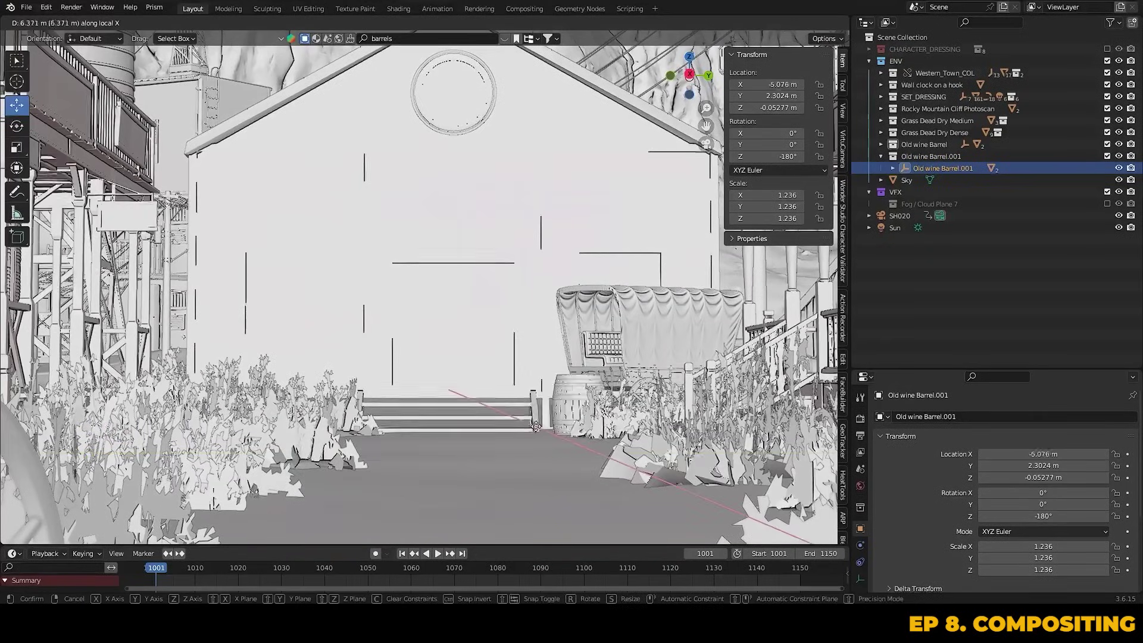
key(y)
key(z)
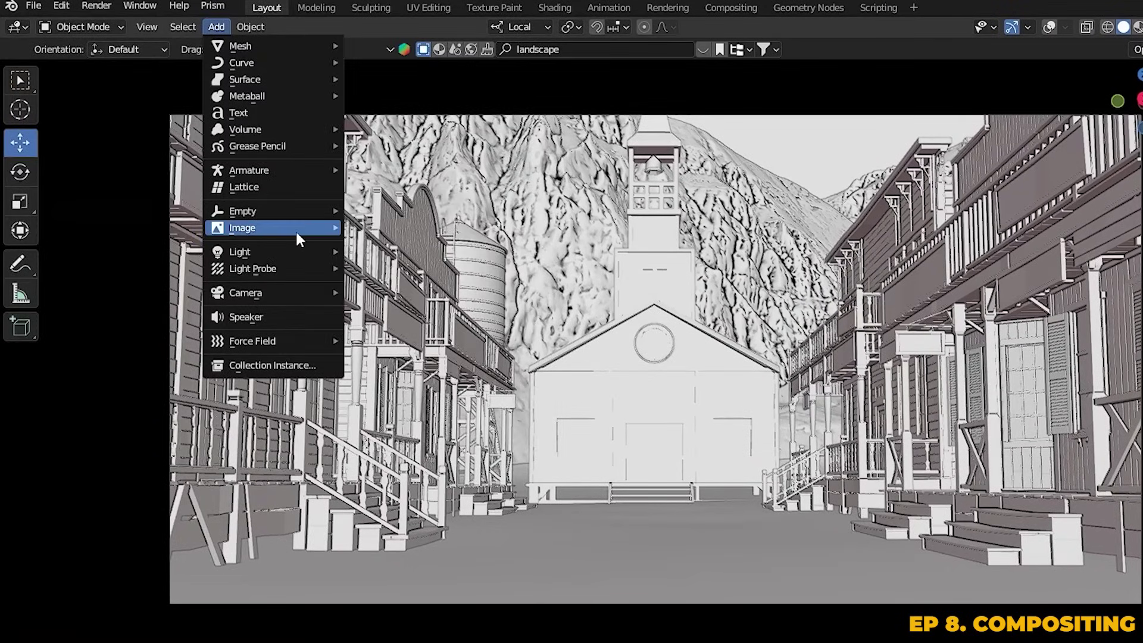
Import Flock_Of_Birds_source_1367898.mp4 as an image plane
mouse_move(296, 231)
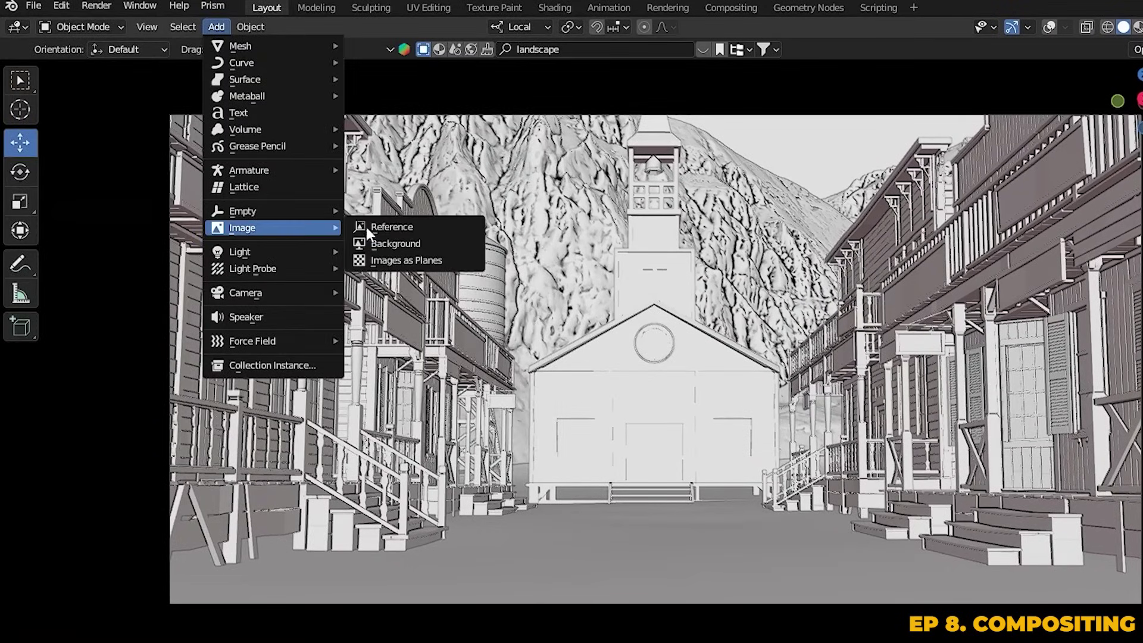
click(408, 259)
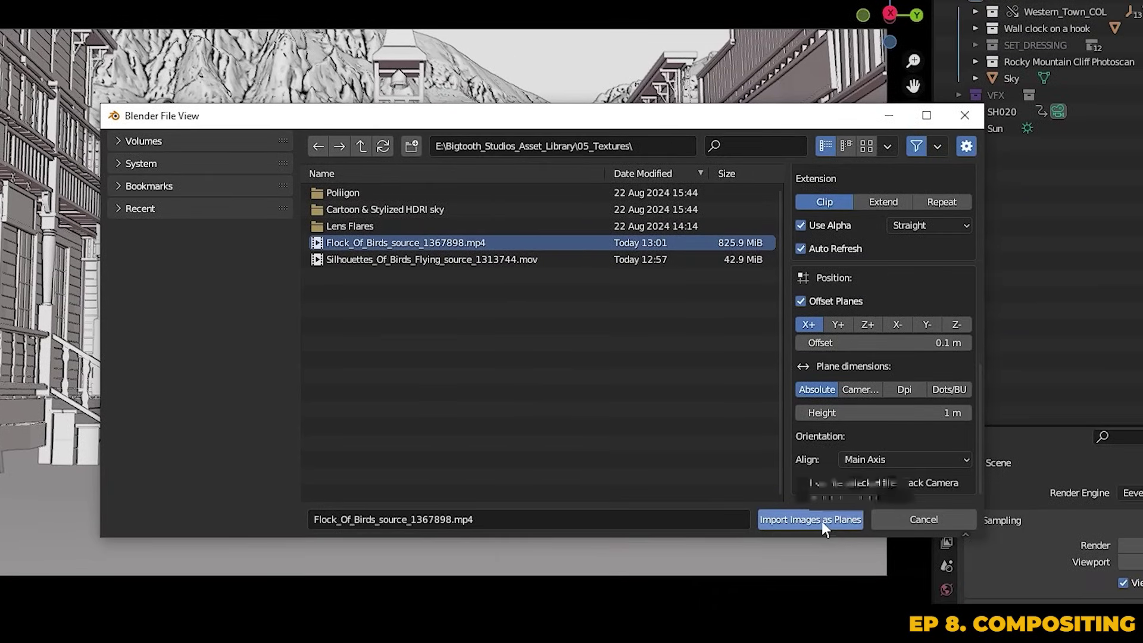
click(877, 539)
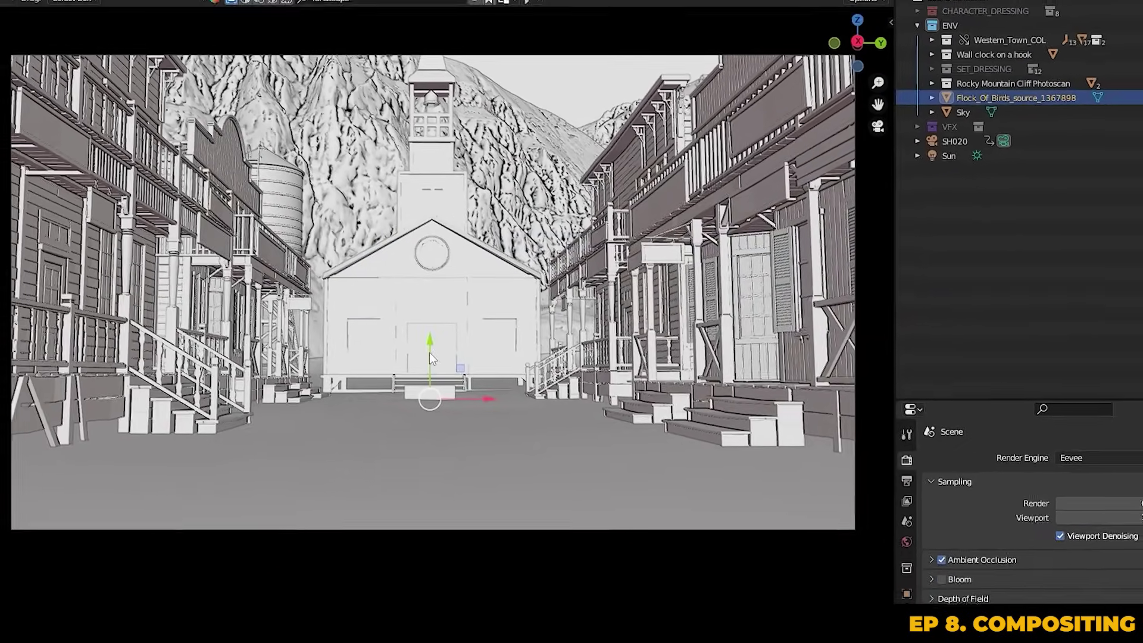
Raise the bird-flock plane above the street and reposition it relative to the church
mouse_move(398, 369)
mouse_down()
mouse_move(402, 309)
mouse_move(450, 290)
mouse_up()
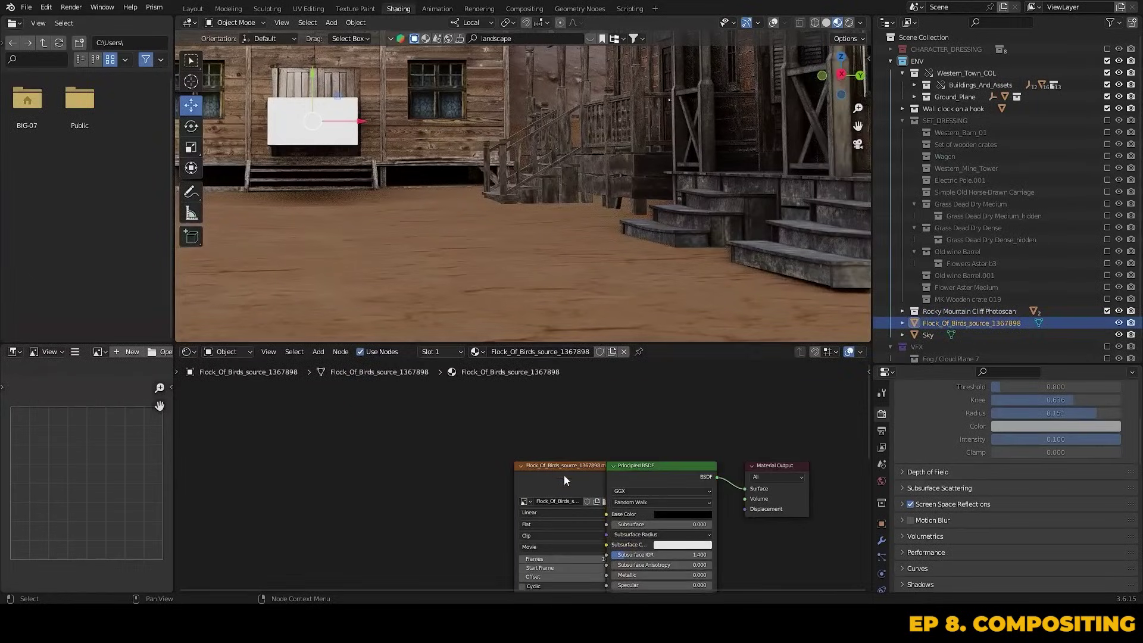
drag(562, 466, 373, 421)
middle_drag(522, 477, 605, 417)
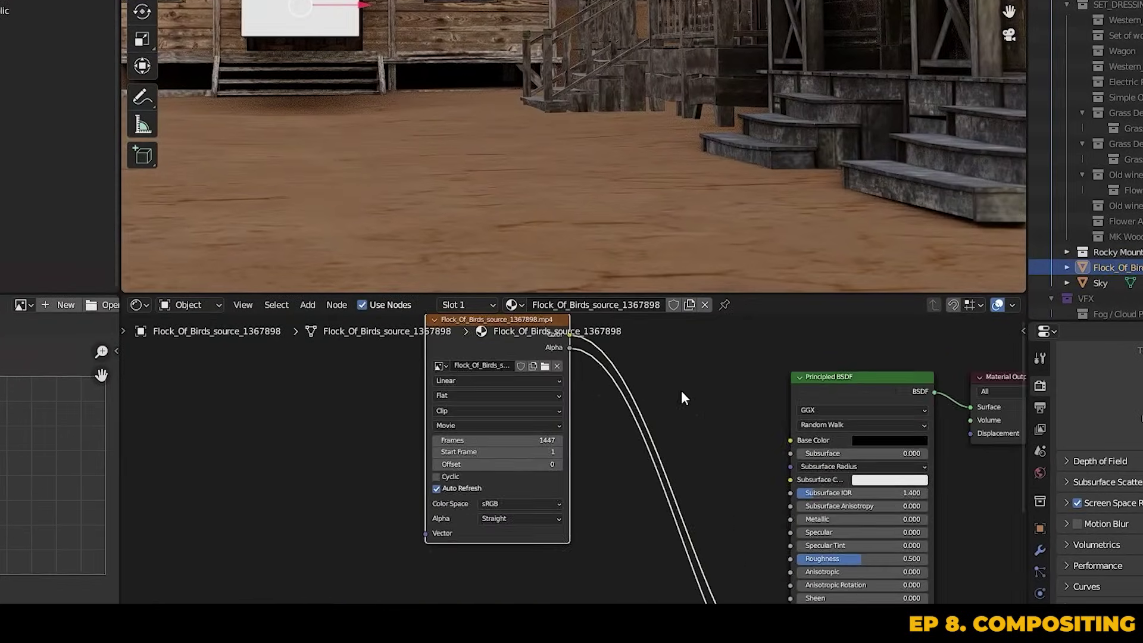
scroll(681, 391, down, 4)
key(g)
click(504, 490)
scroll(573, 487, up, 6)
middle_drag(583, 523, 619, 492)
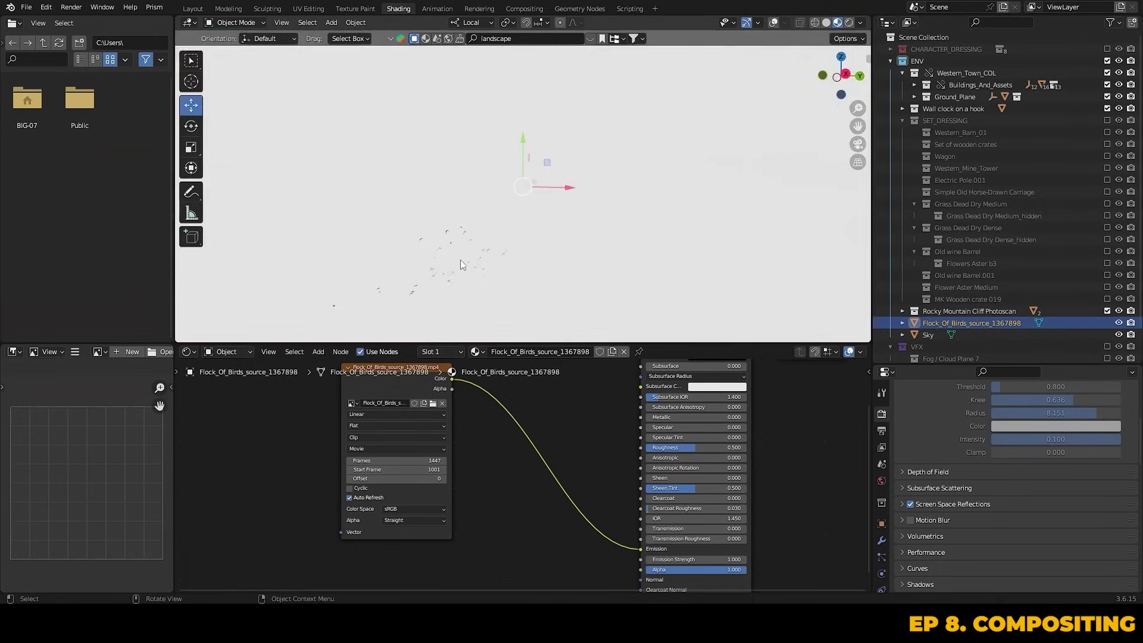
Scale up the bird-flock plane so it fills the background behind the town in the camera view
middle_drag(515, 317, 565, 281)
scroll(565, 277, down, 13)
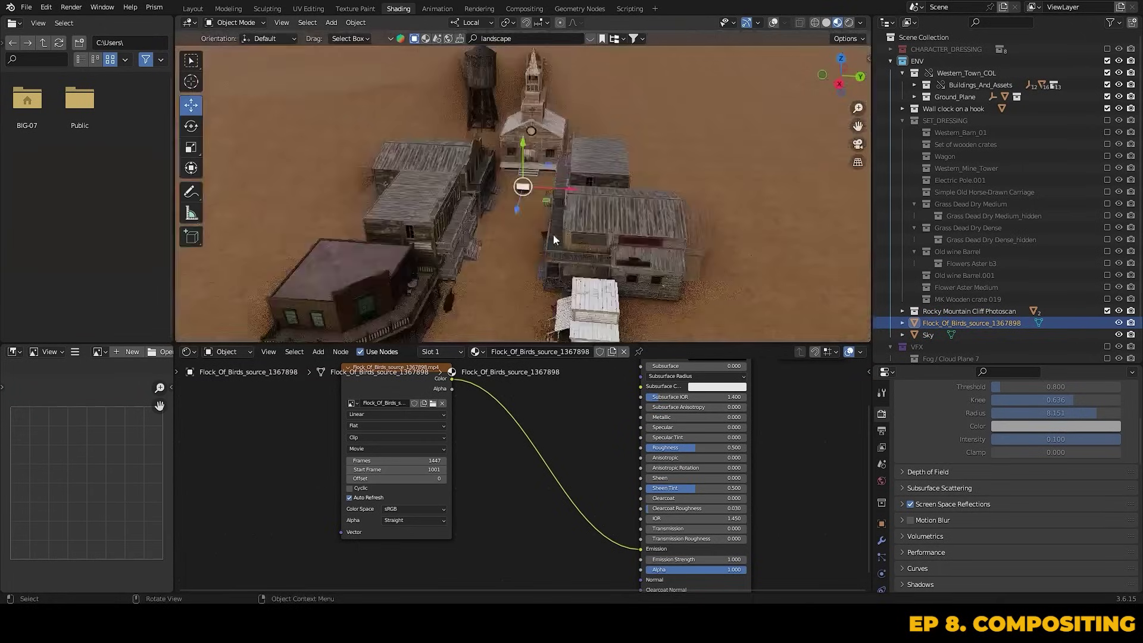
key(s)
click(648, 262)
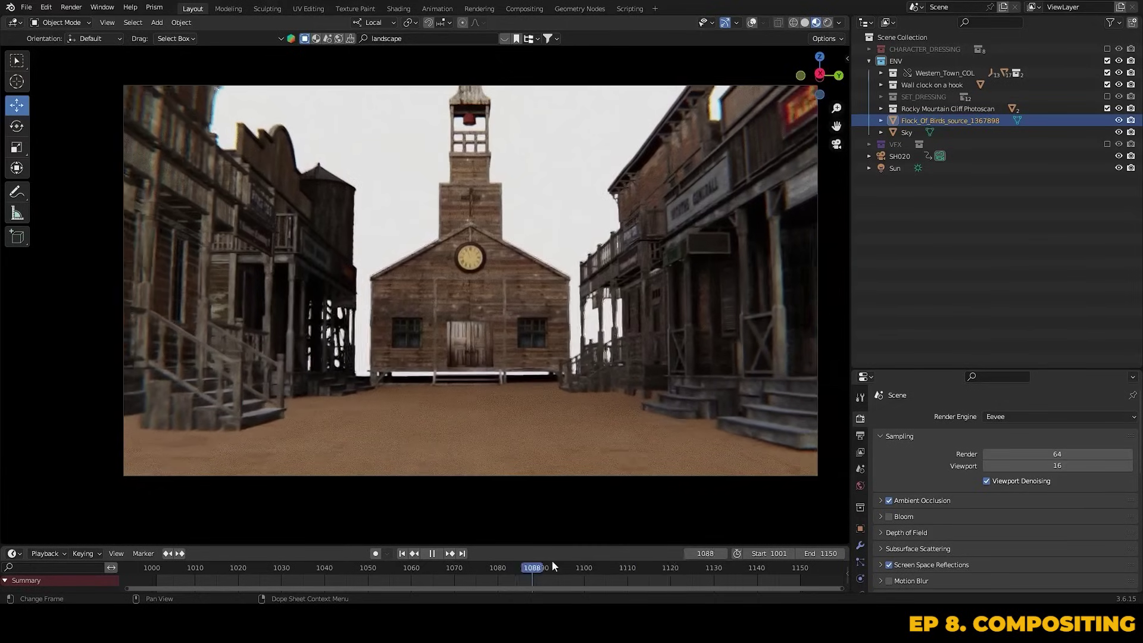
Scrub the shot to frame 1108 and examine the birds beside the church tower up close
drag(552, 561, 620, 565)
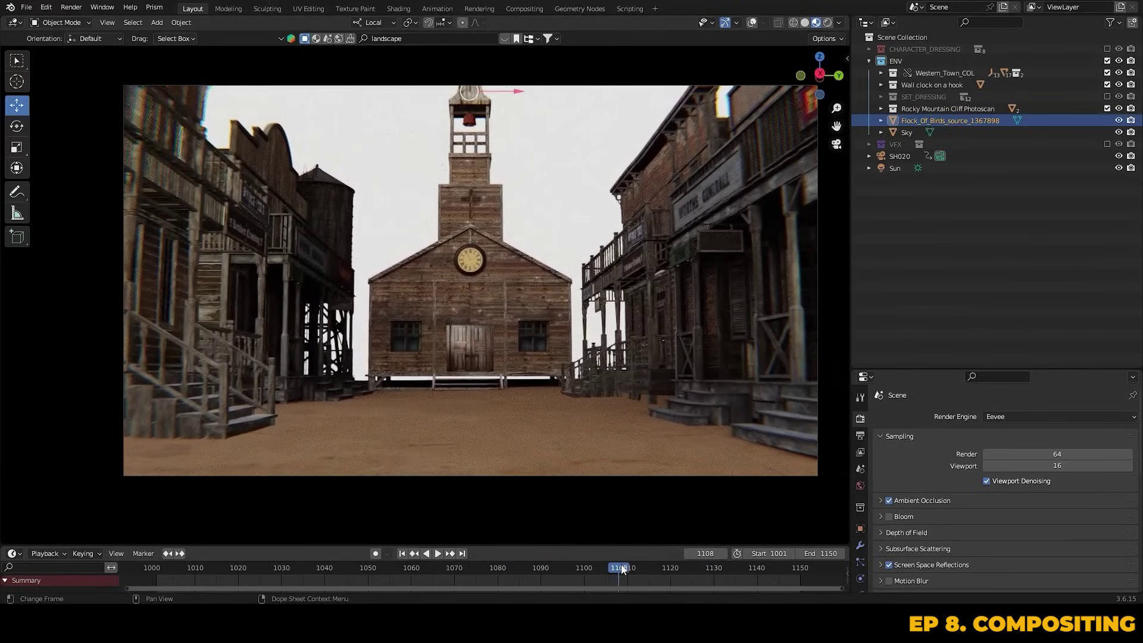
scroll(438, 216, up, 7)
shift+middle_drag(422, 117, 450, 351)
shift+middle_drag(477, 206, 487, 288)
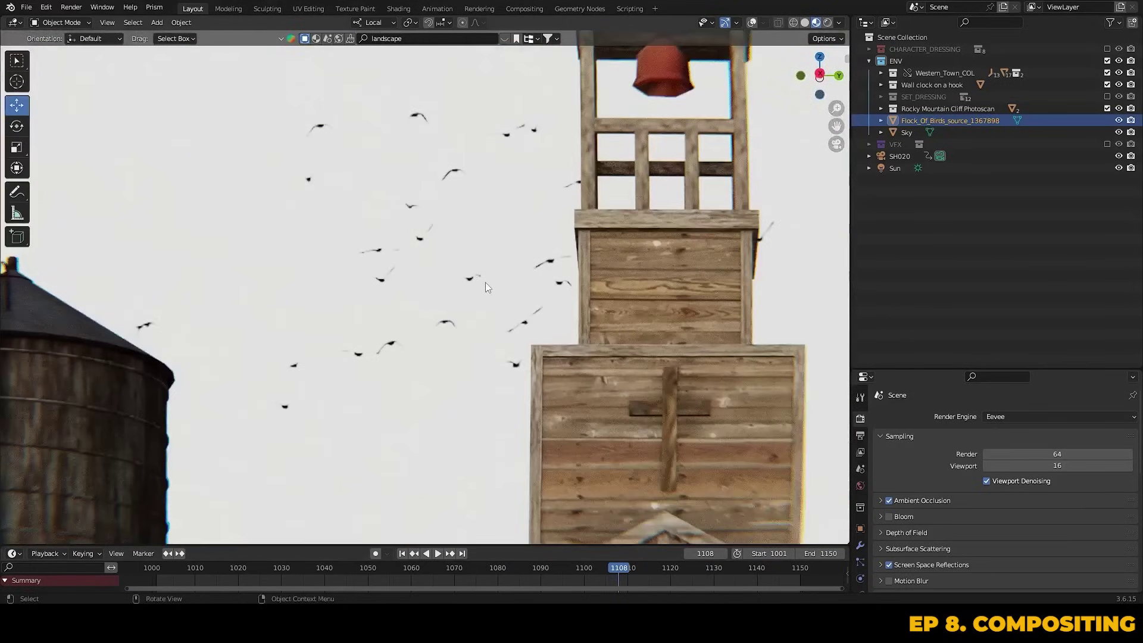
Connect the bird clip's Alpha to the Principled BSDF's Alpha and insert a Mix Shader before the Material Output
click(388, 10)
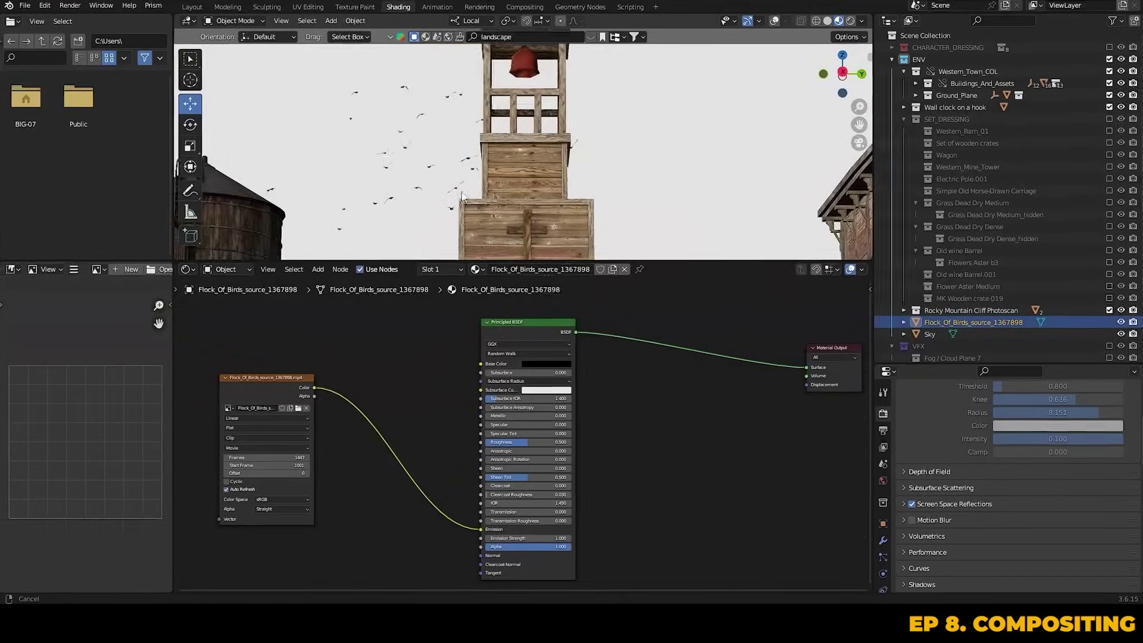
drag(314, 397, 492, 543)
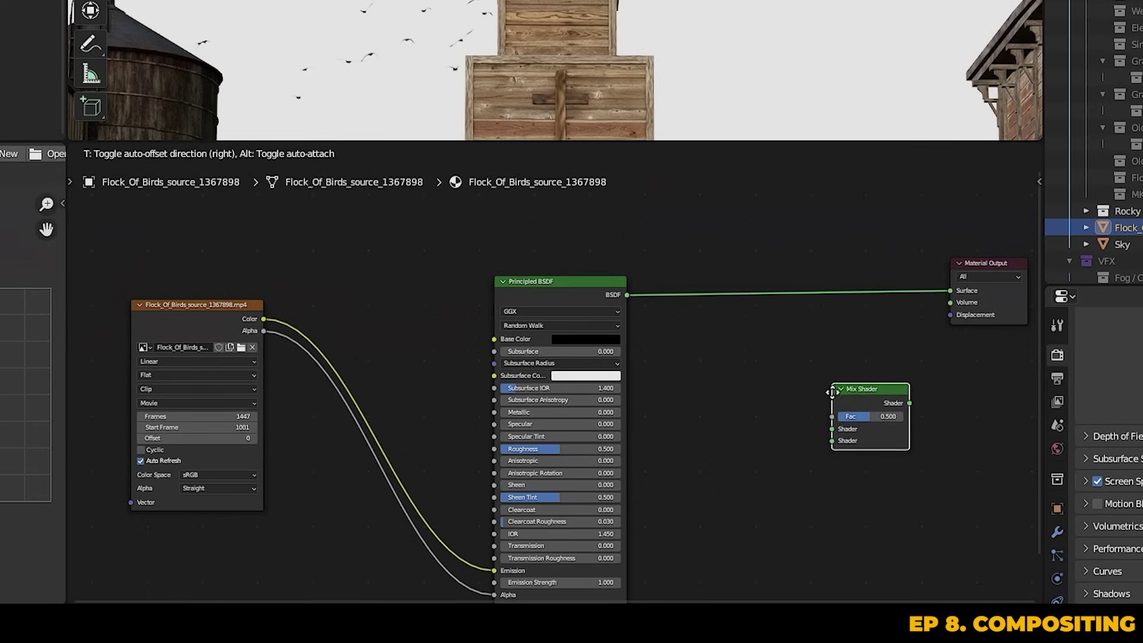
drag(836, 400, 820, 276)
Add a Transparent BSDF and feed it into the second shader input of the bird material's Mix Shader
key(shift+a)
text(tra)
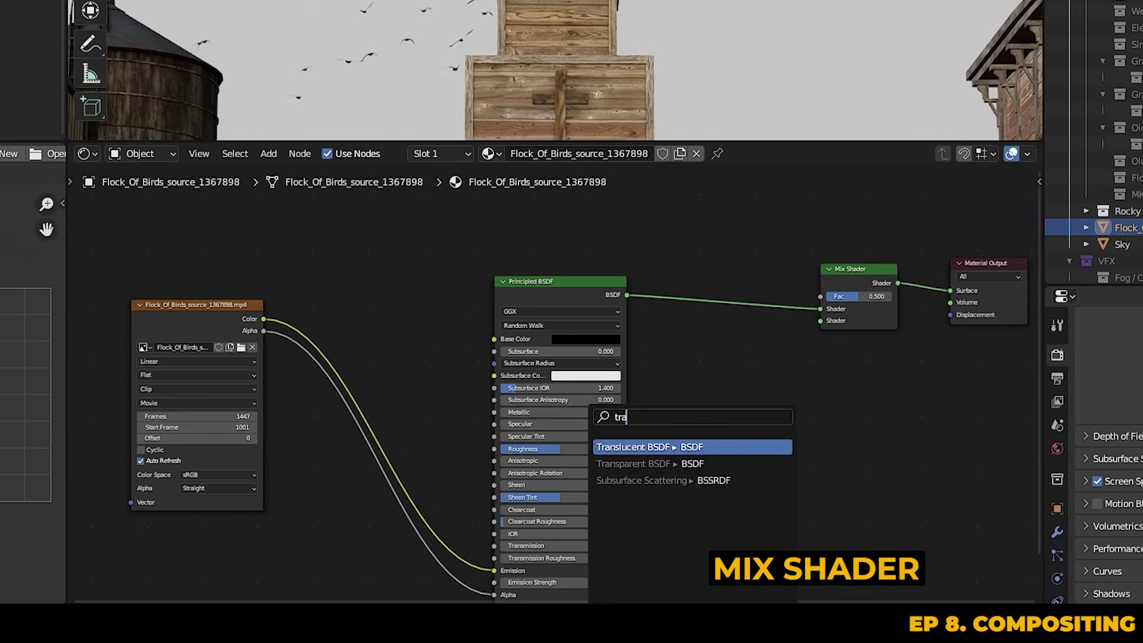
click(740, 464)
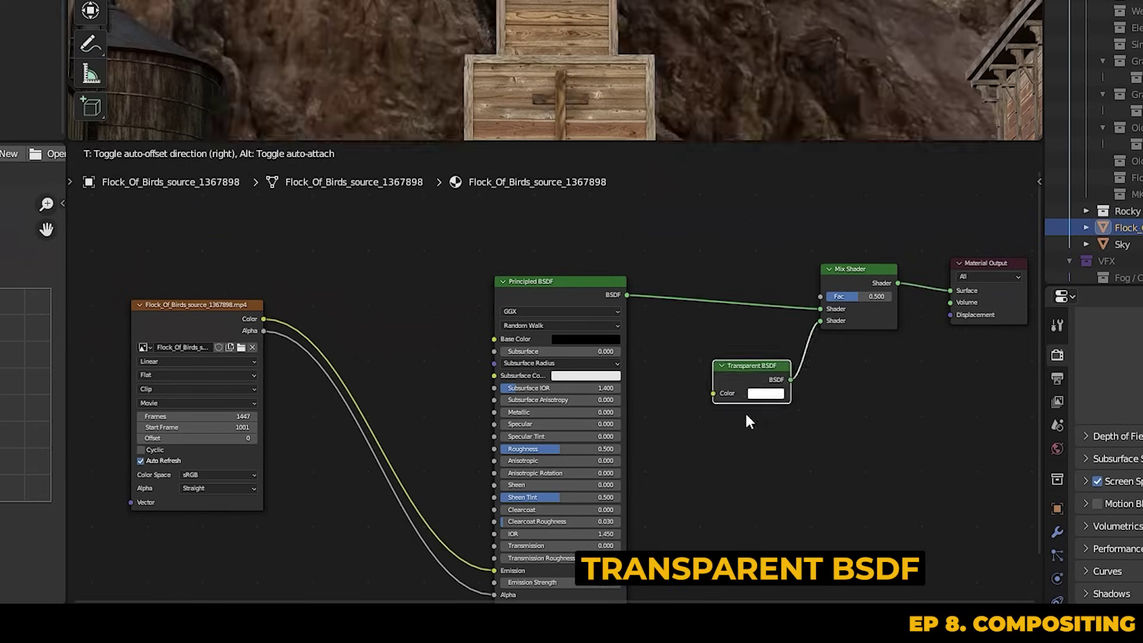
click(745, 414)
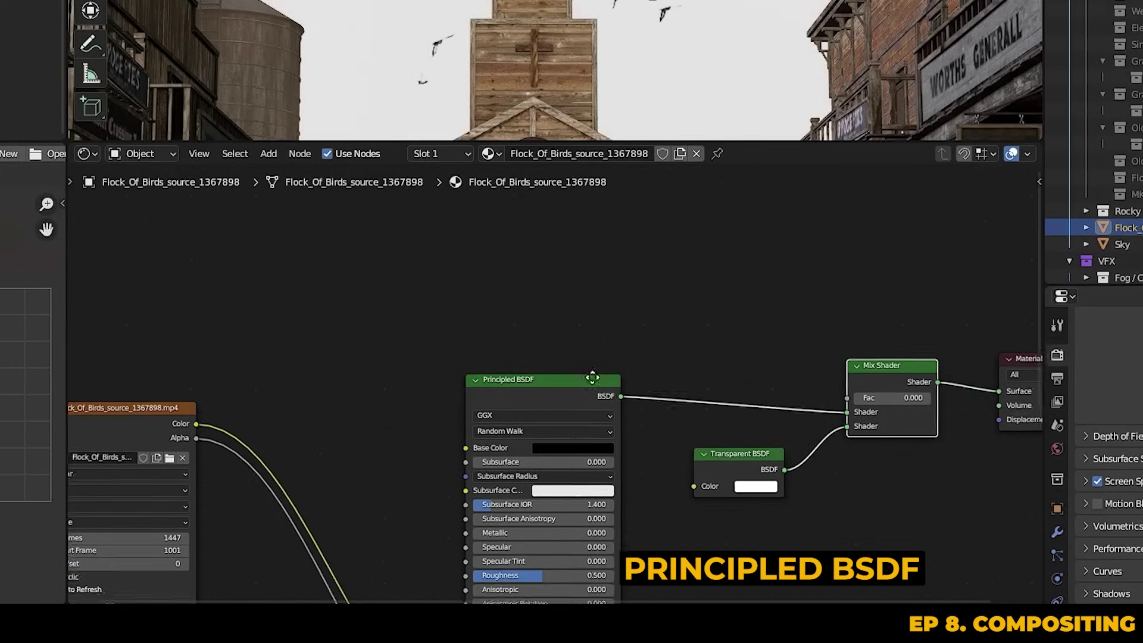
Connect the bird clip's Color to the Mix Shader's Fac and the Principled BSDF's Base Color, and adjust the Principled BSDF's Alpha
middle_drag(592, 377, 613, 319)
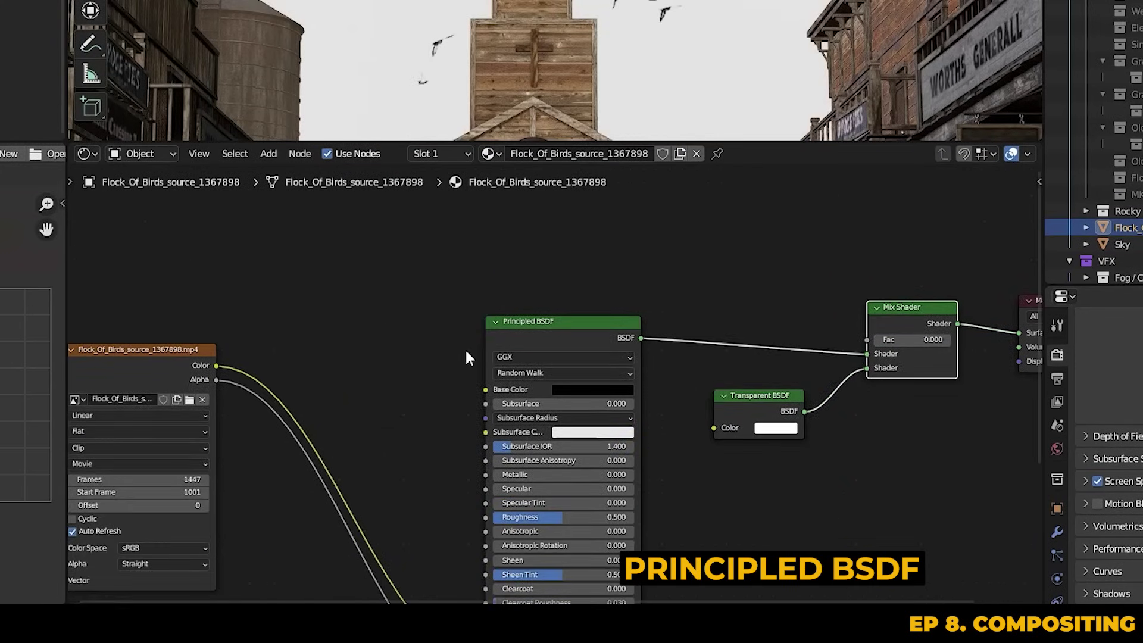
drag(215, 365, 867, 339)
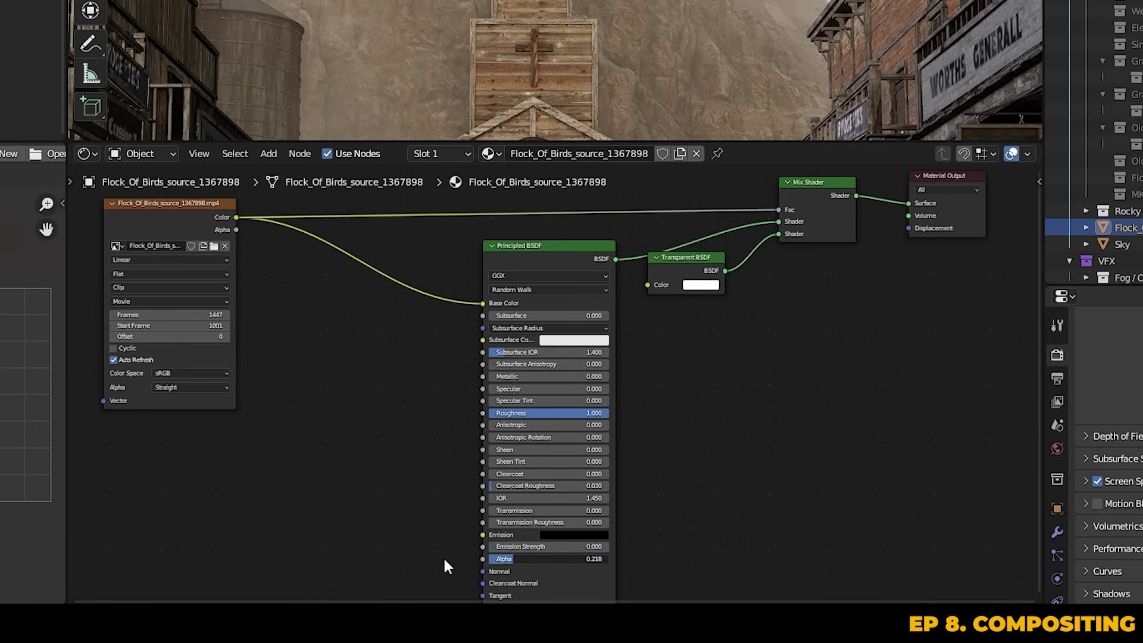
mouse_move(528, 566)
mouse_down()
mouse_move(545, 566)
mouse_move(514, 565)
mouse_move(615, 575)
mouse_move(529, 564)
mouse_up()
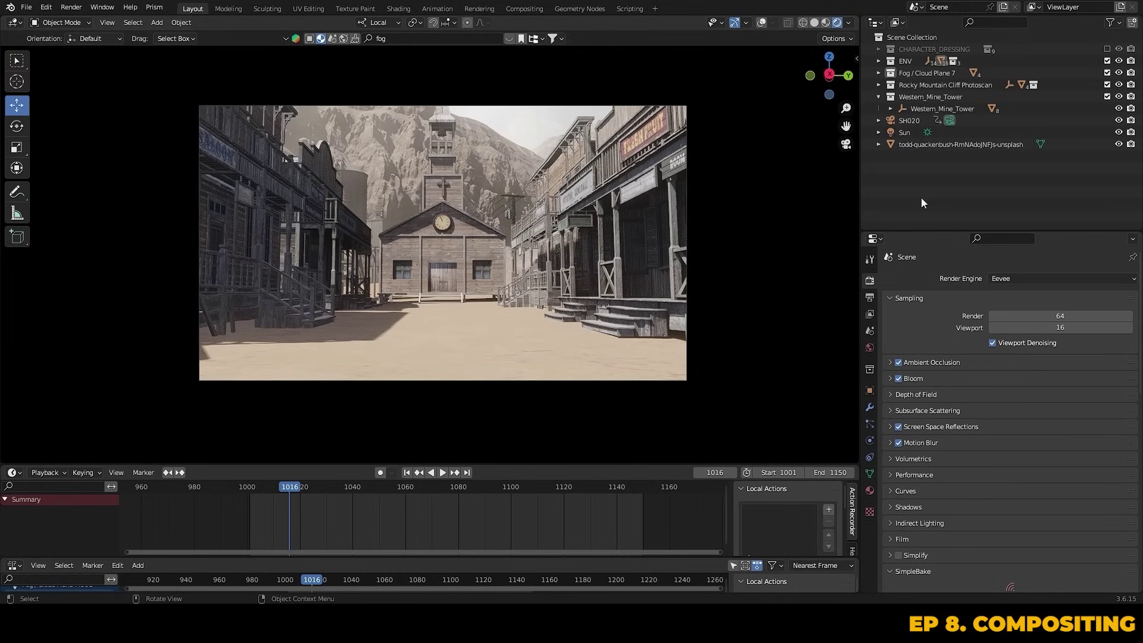
Set the viewport compositor to Camera so the compositing nodes show in the SH020 camera view
click(848, 24)
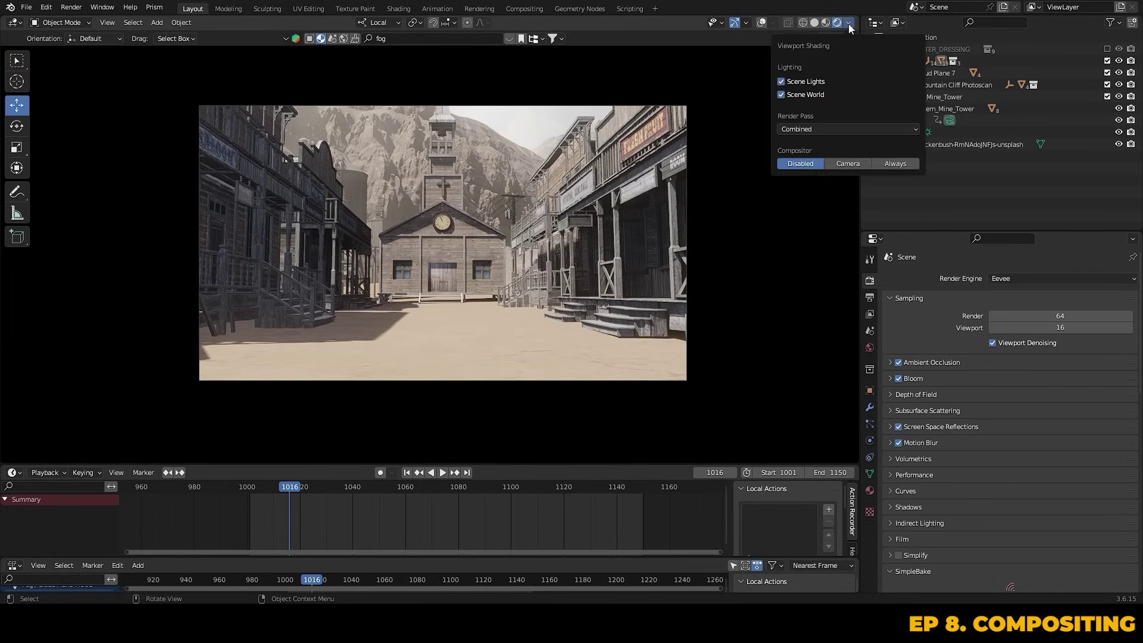
click(849, 165)
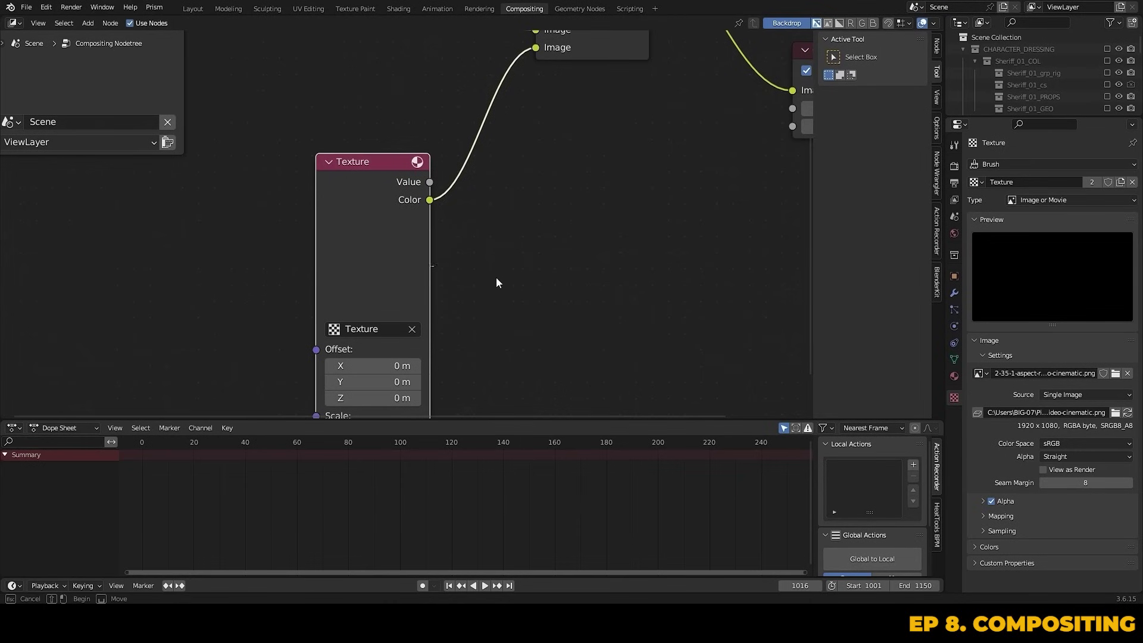
drag(429, 266, 533, 287)
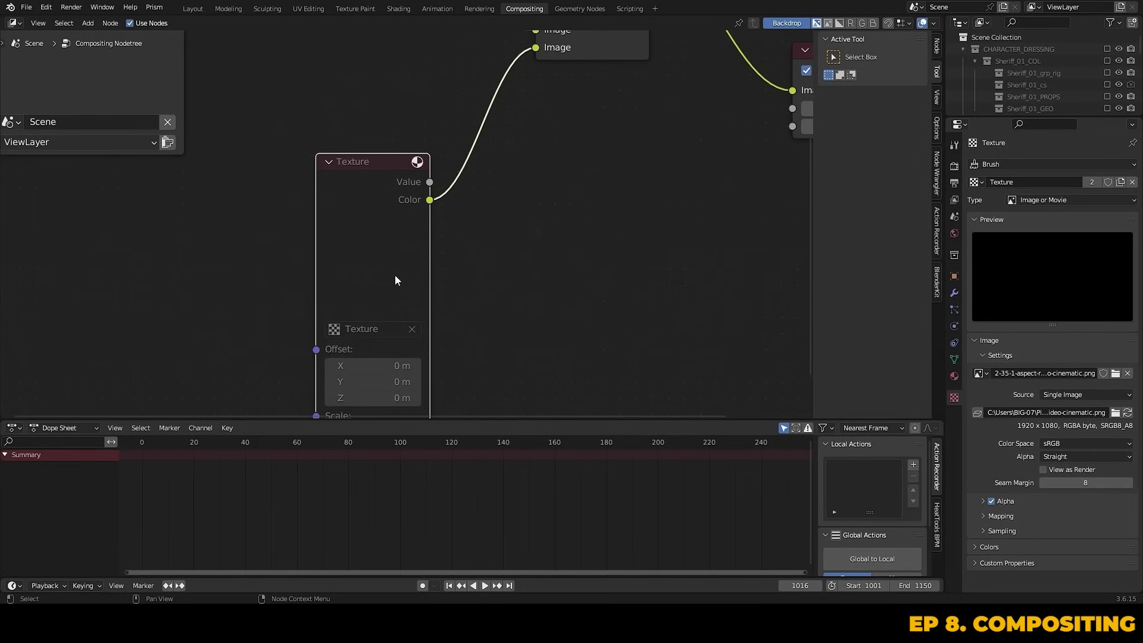
Mute the Alpha Over node that overlays the 2.35:1 letterbox texture in the compositing node tree
click(395, 274)
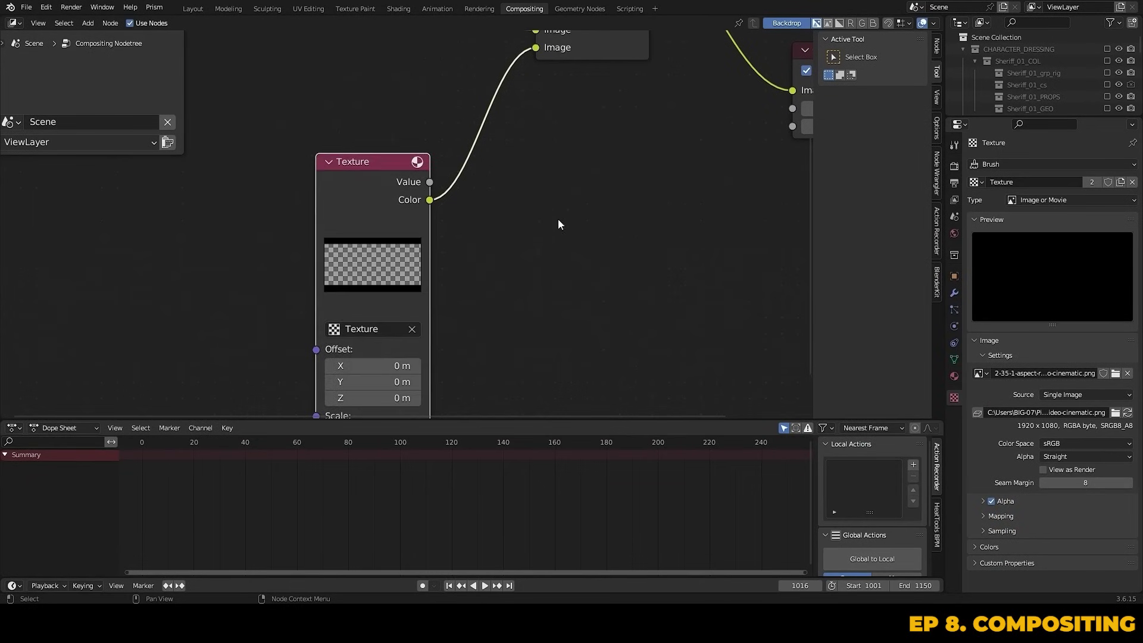
middle_drag(558, 201, 551, 308)
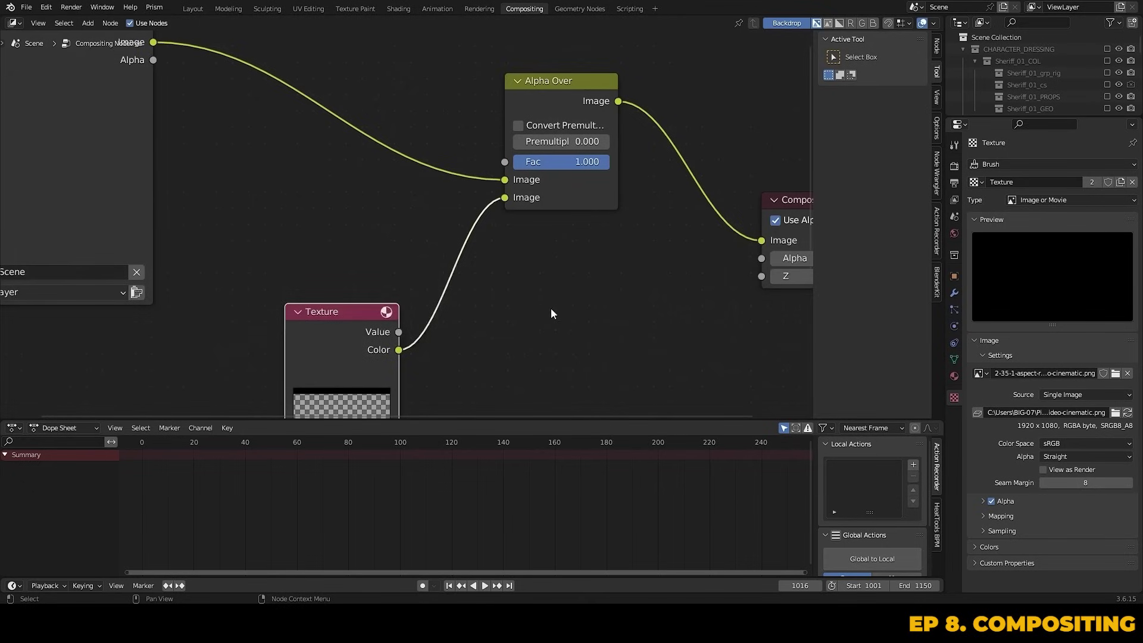
click(583, 205)
key(m)
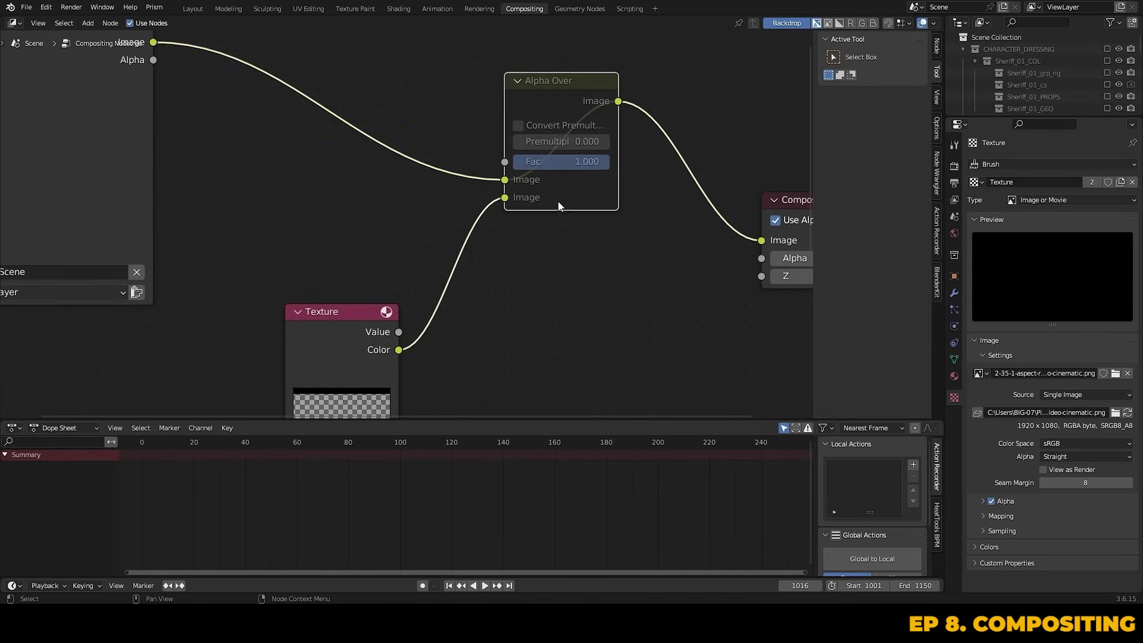
Unmute the Lens Distortion node after the Render Layers, working with the compositing tree beside the camera view
click(403, 9)
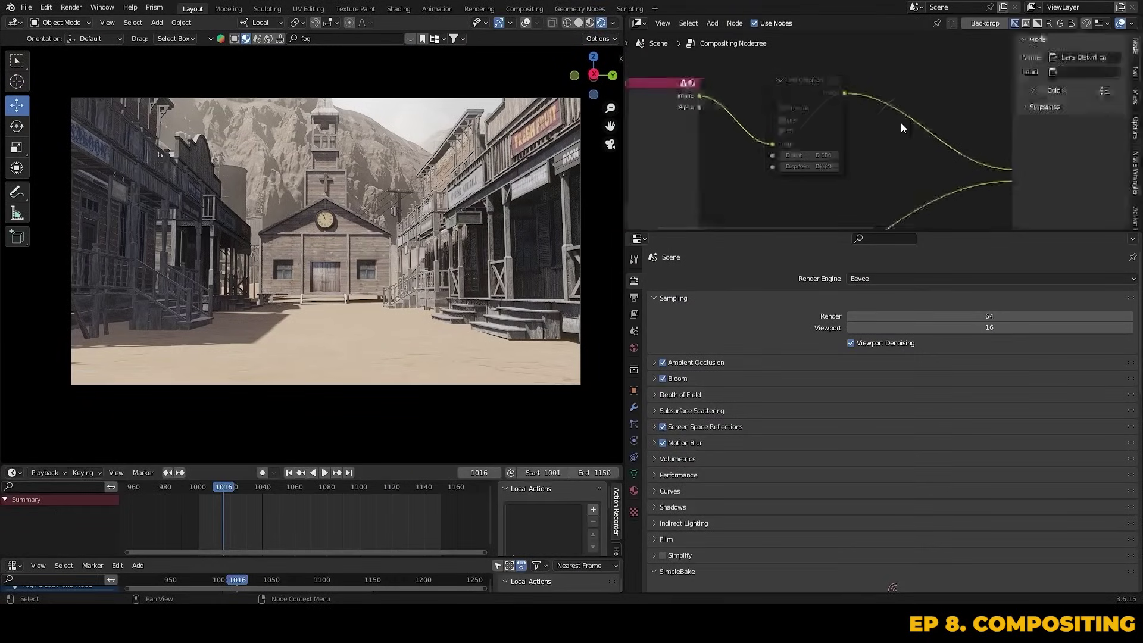
click(856, 127)
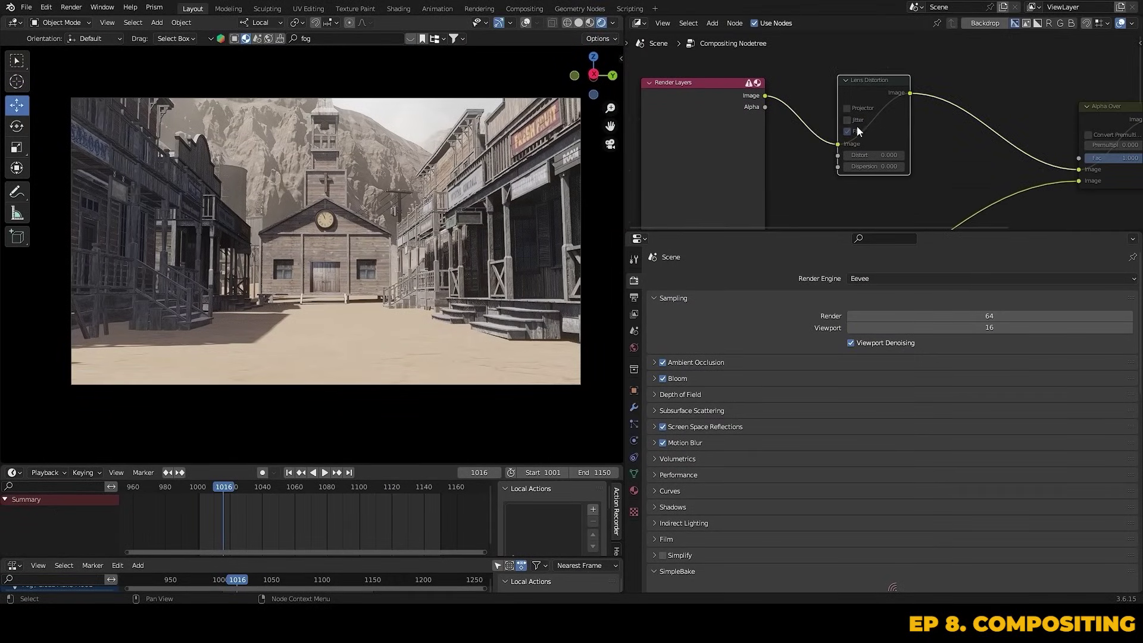
key(m)
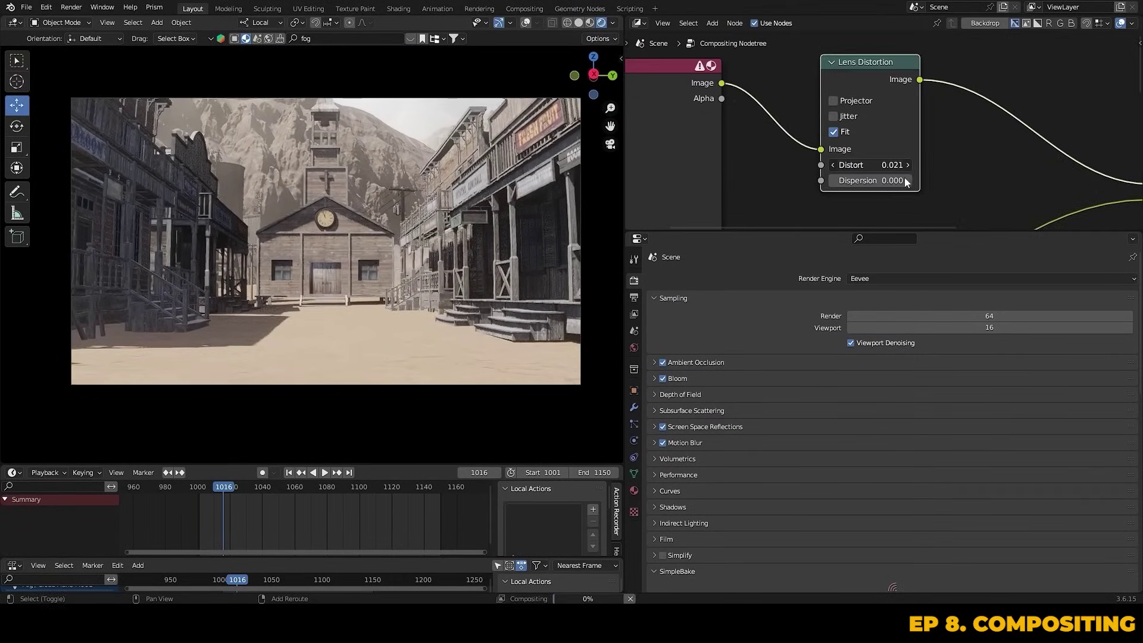
Set the Lens Distortion node's Distort to 0.015 and Dispersion to 0.025, with Jitter enabled
drag(905, 177, 906, 177)
click(887, 166)
text(0.01)
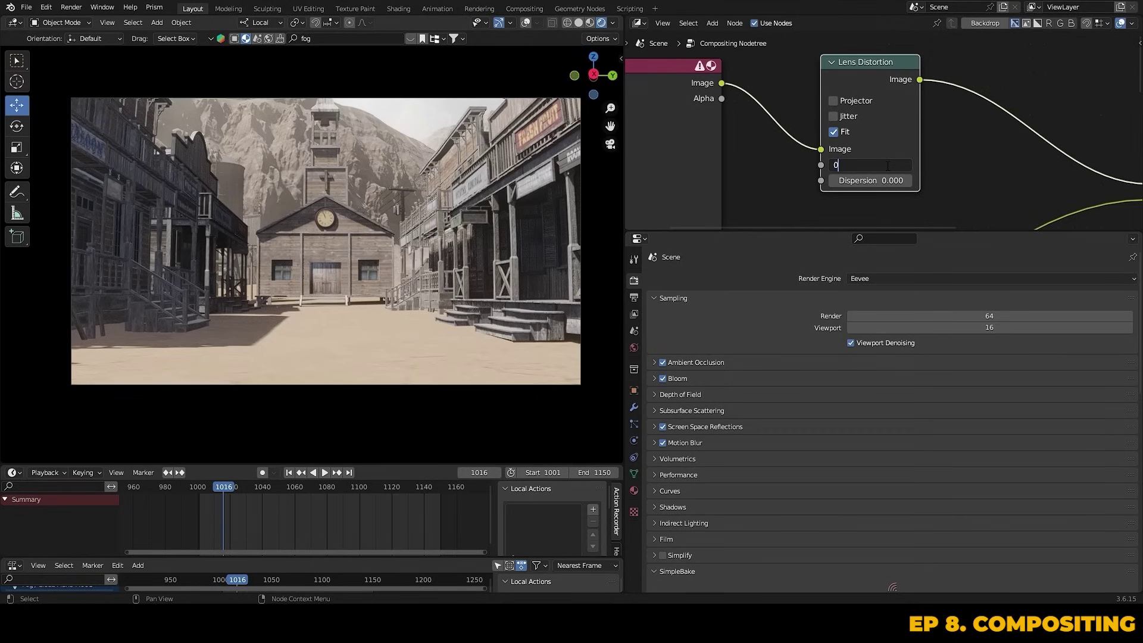
text(5)
key(Return)
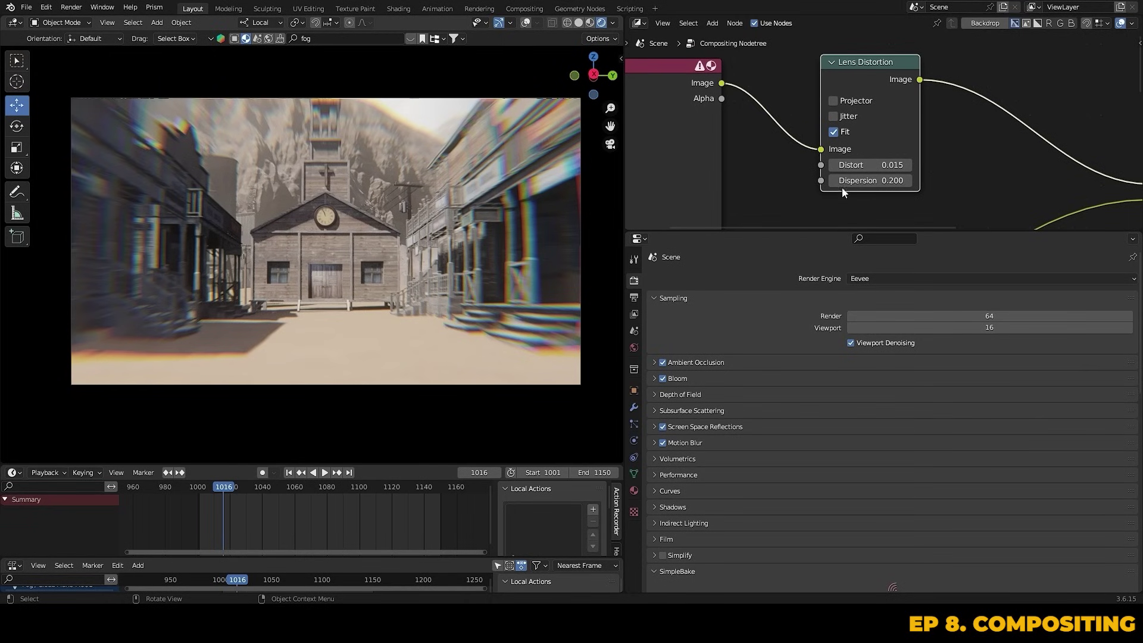
drag(867, 186, 872, 180)
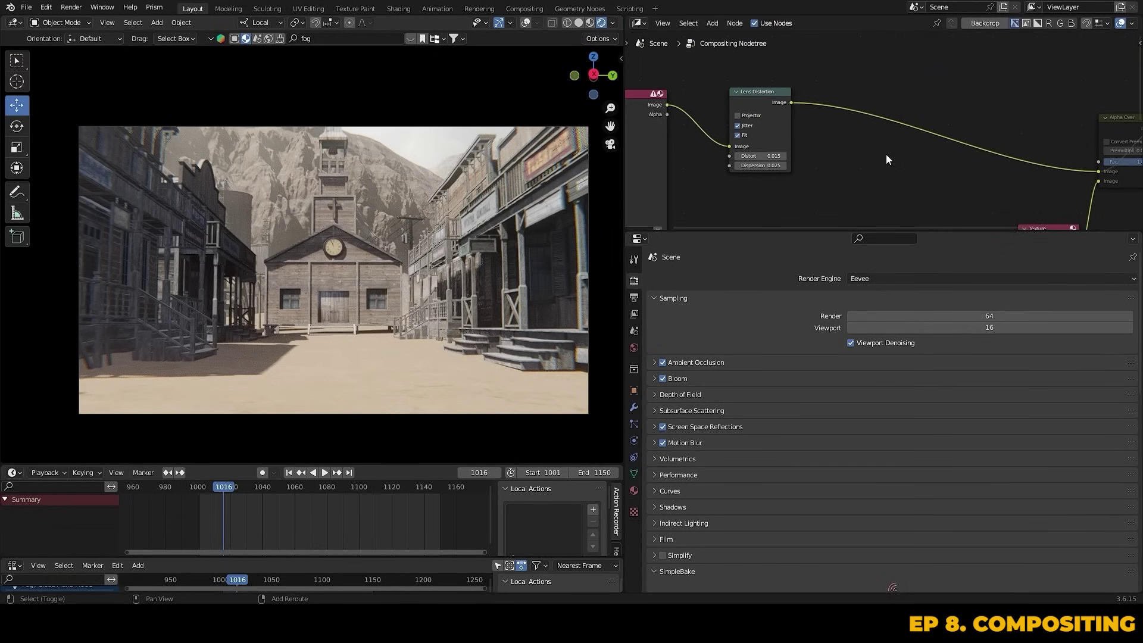
Insert a Glare node between the Lens Distortion and Alpha Over nodes
key(shift+a)
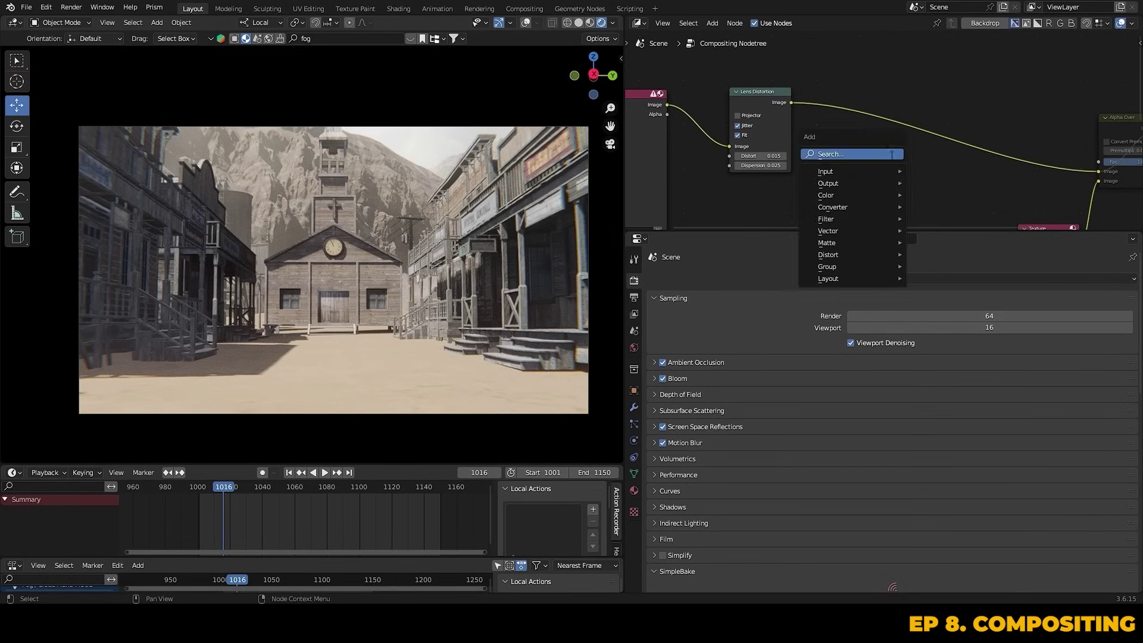
text(gla)
key(Return)
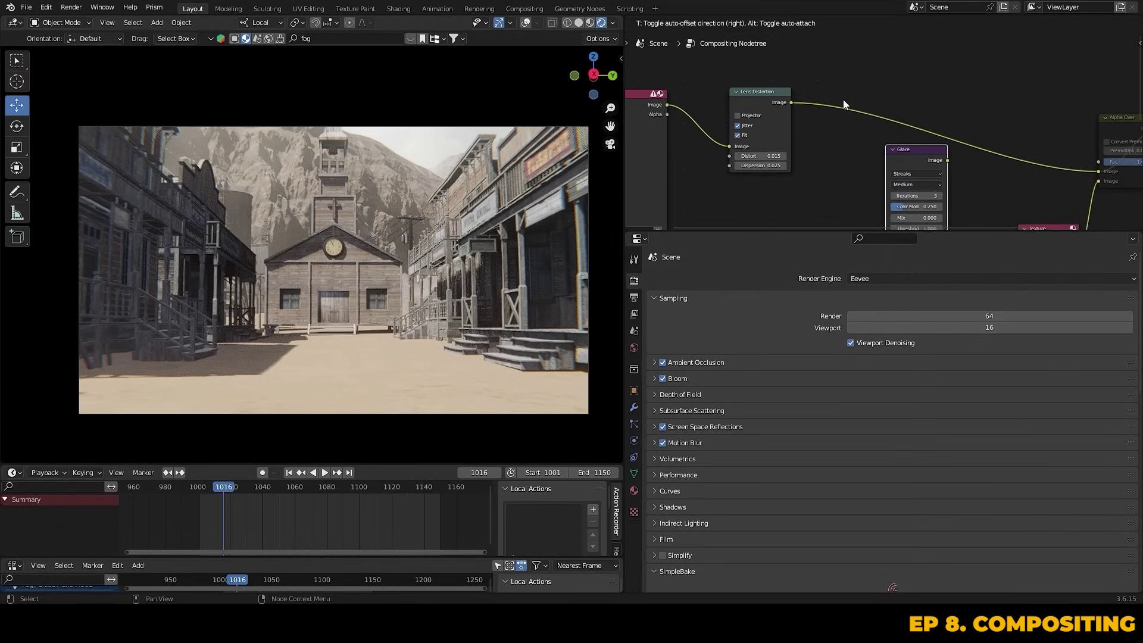
click(843, 98)
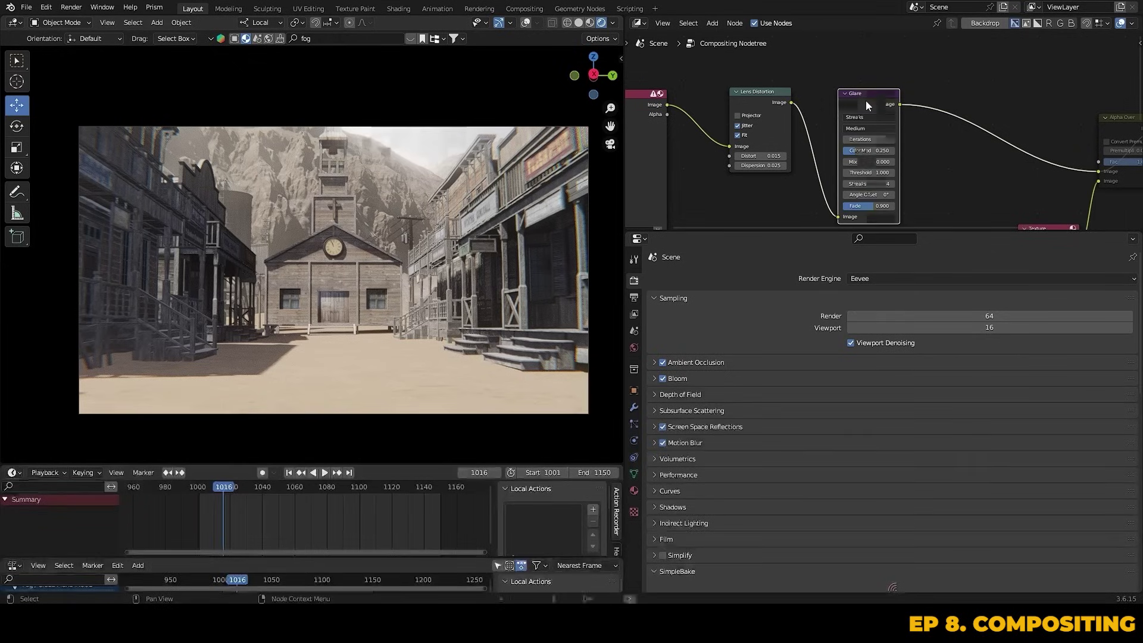
Switch the Glare node from Streaks to Fog Glow and raise its Threshold to 1.760
scroll(936, 164, up, 3)
scroll(936, 167, up, 2)
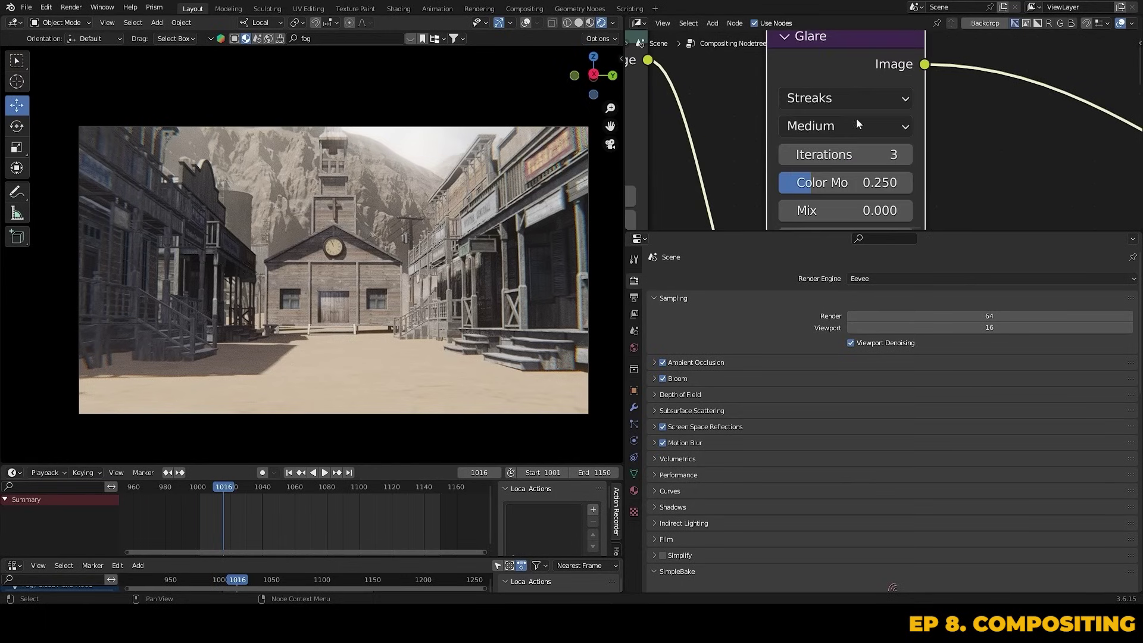
click(837, 97)
click(835, 182)
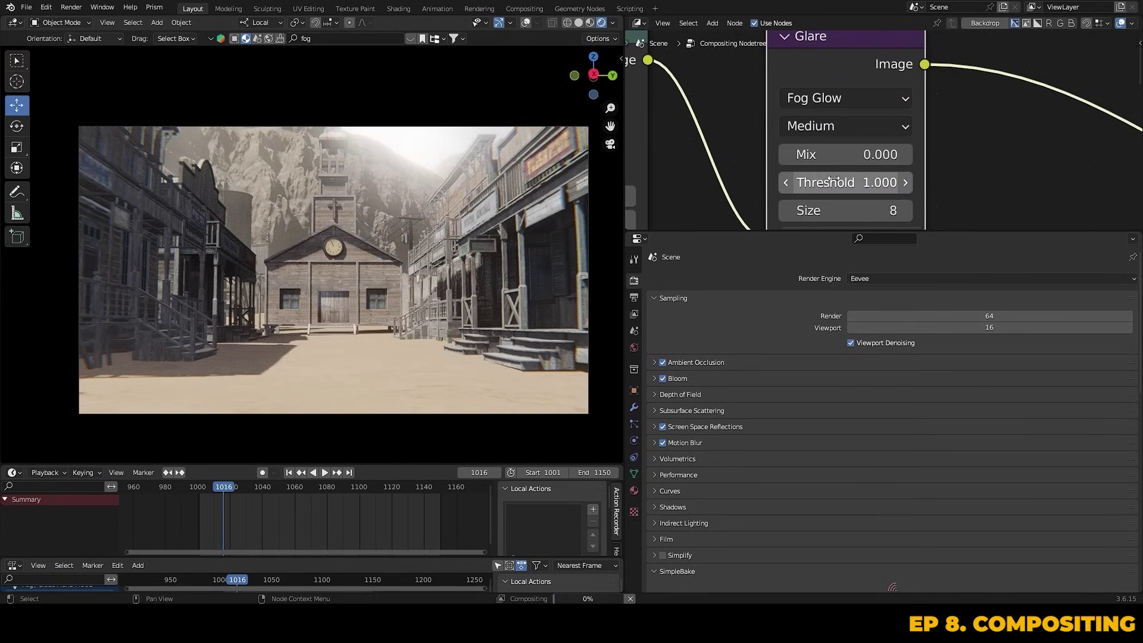
scroll(879, 179, down, 1)
drag(877, 182, 900, 199)
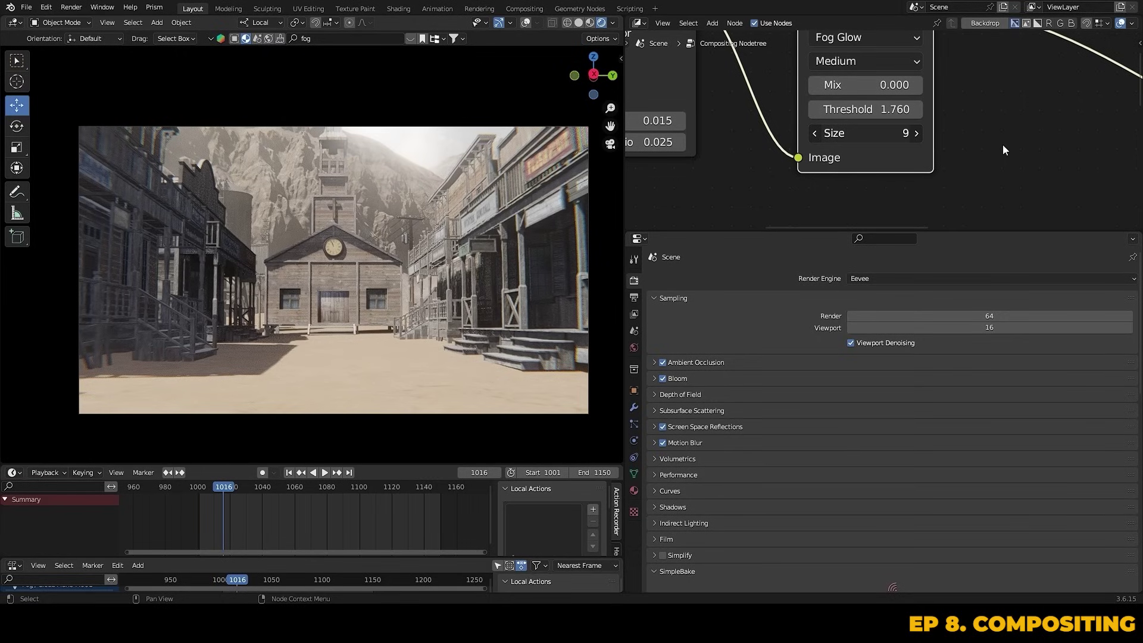
Reduce the Glare node's Size to 6, lower its Mix, and set its Threshold to 0.960
key(ctrl+z)
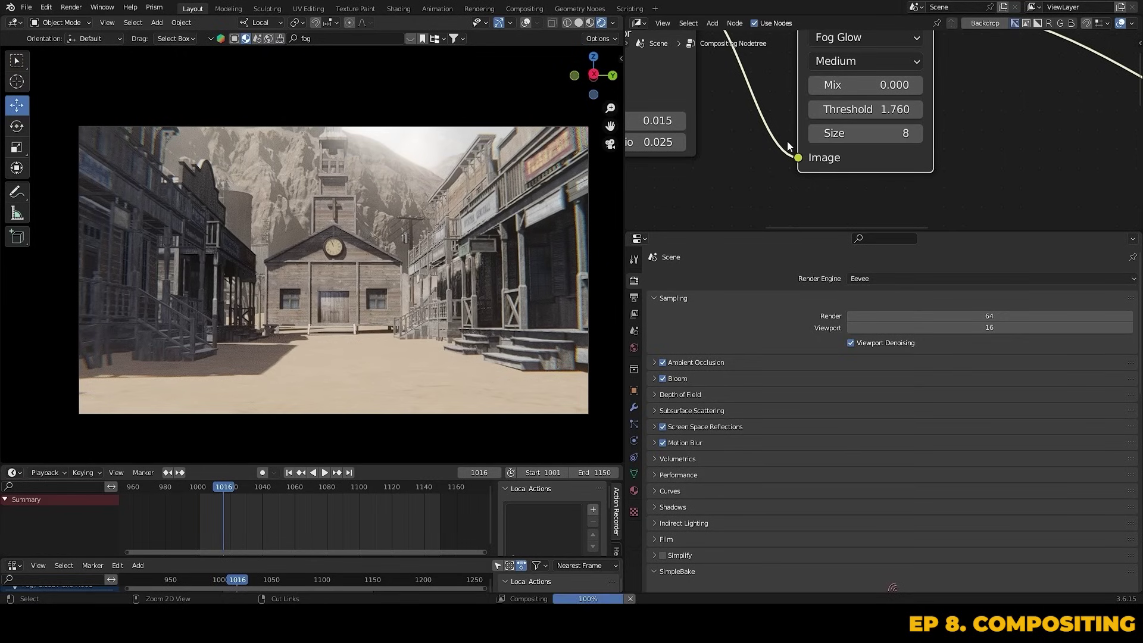
click(814, 136)
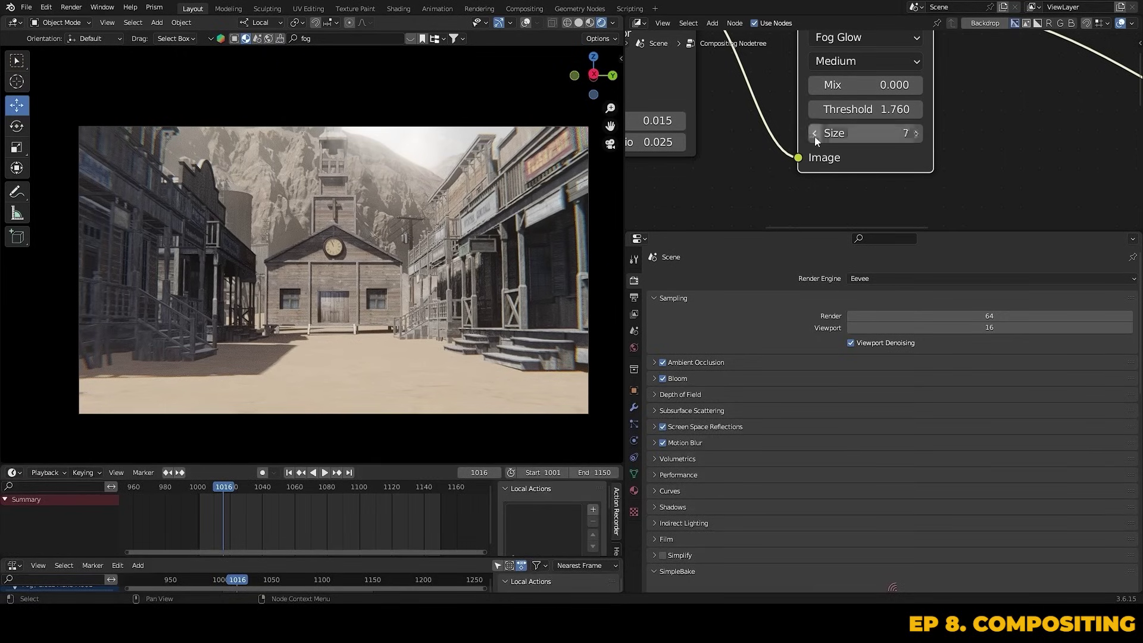
click(814, 137)
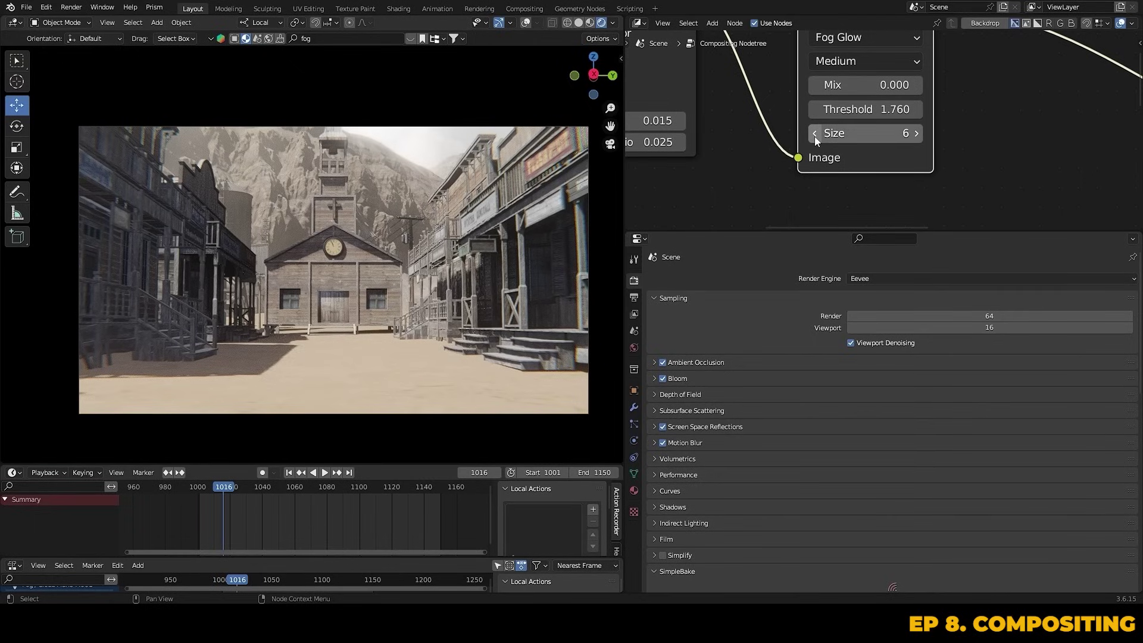
shift+scroll(869, 128, up, 2)
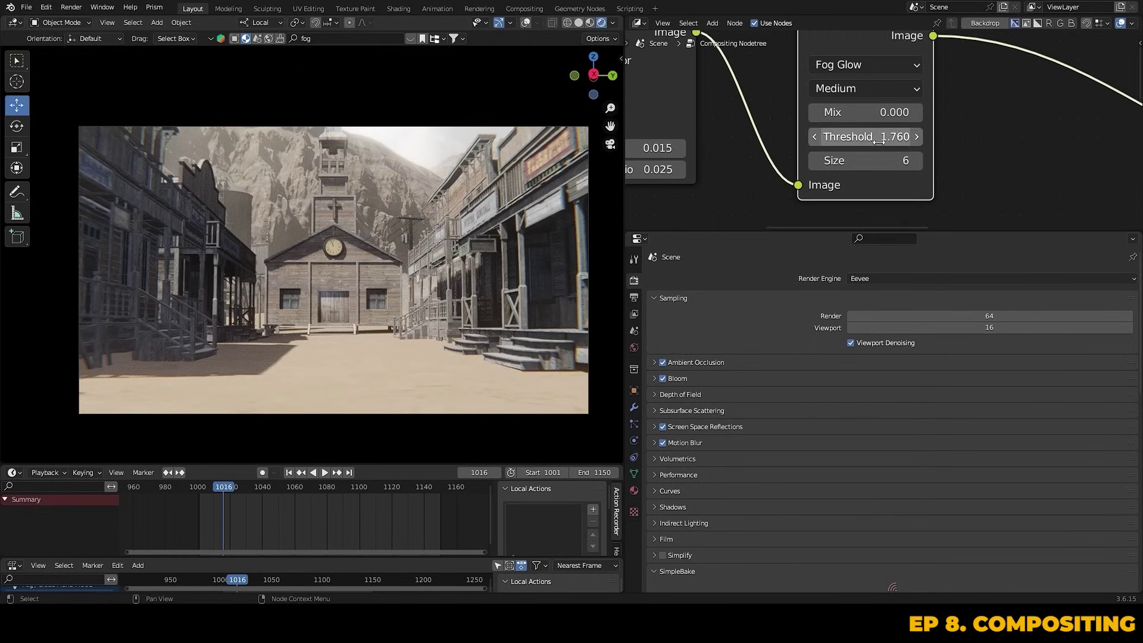
drag(876, 112, 845, 115)
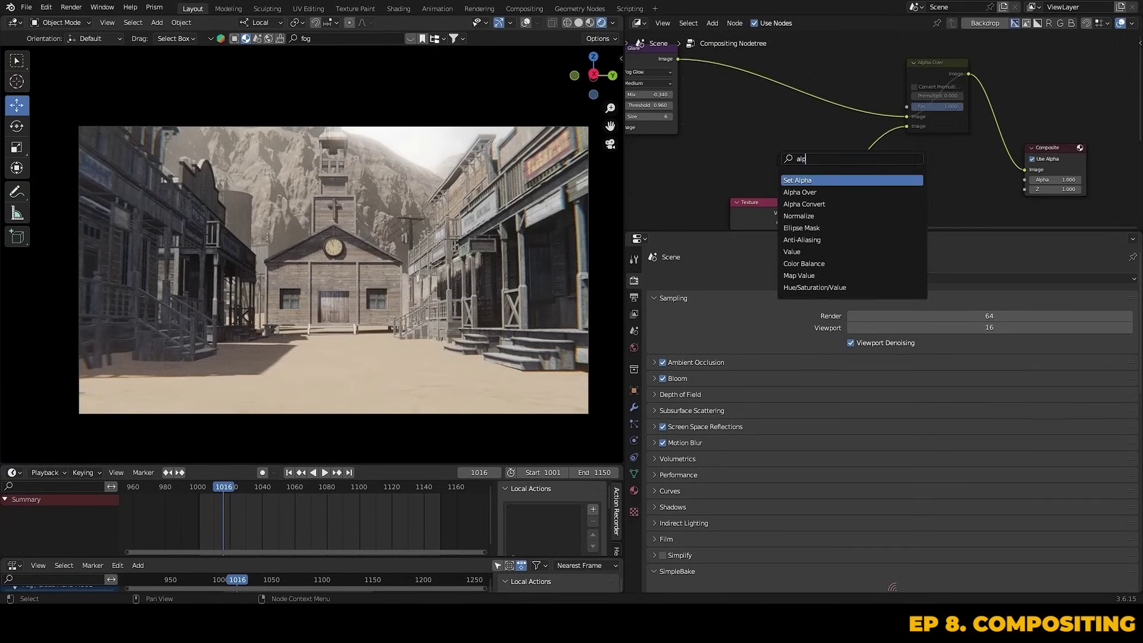
Insert a new Alpha Over node between the Glare node and the muted letterbox Alpha Over
text(alpa)
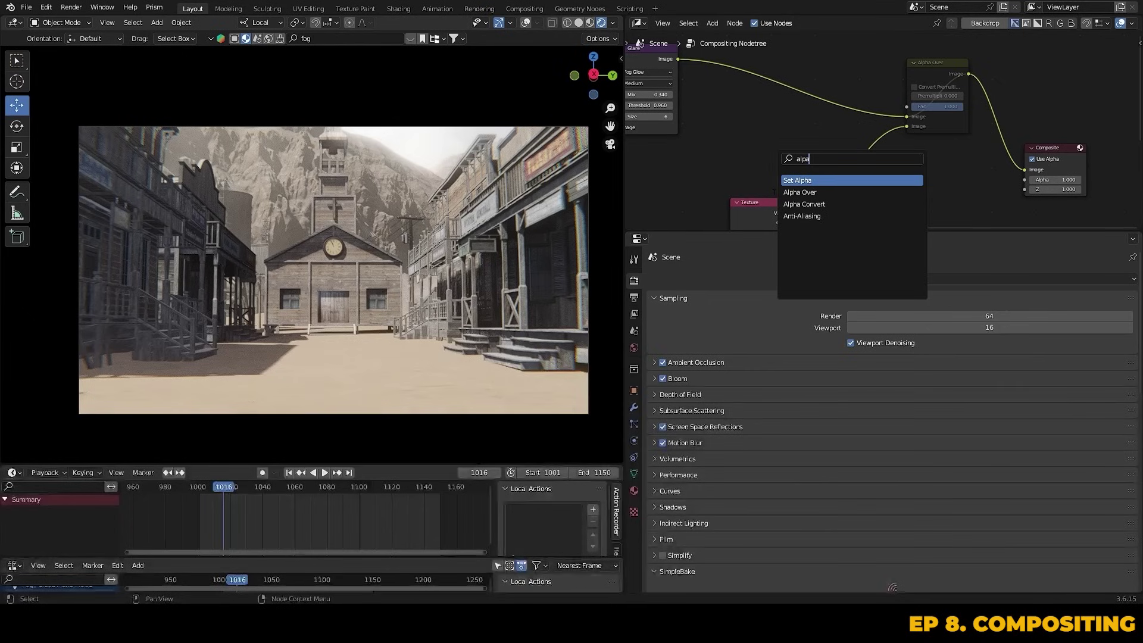
click(799, 192)
click(803, 72)
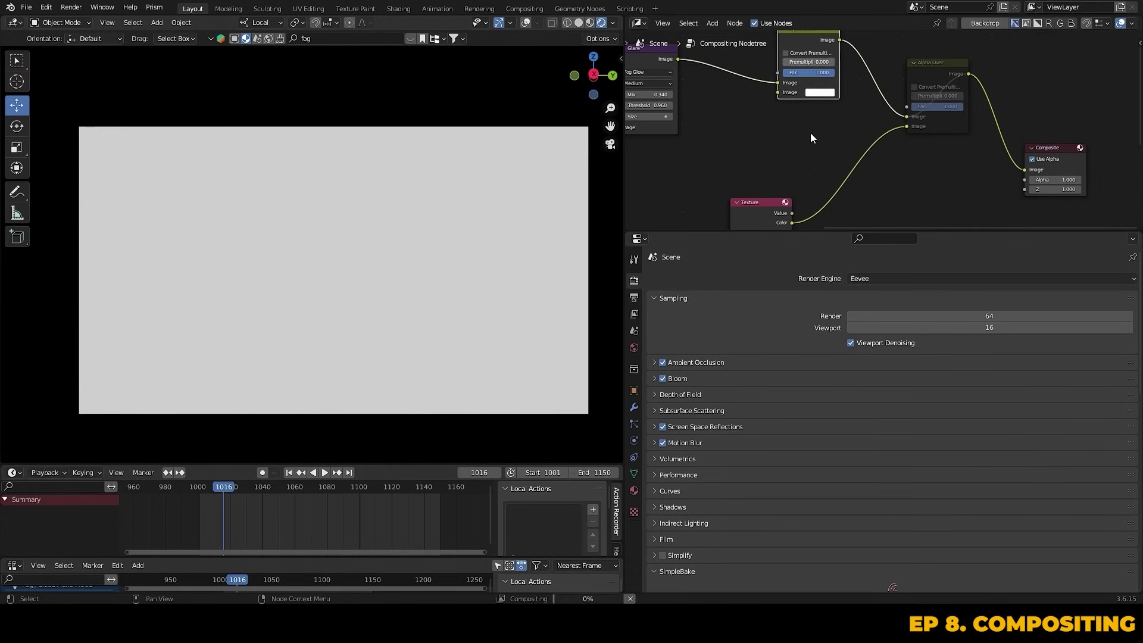
Add a Texture node with a Noise texture and connect its Color to the new Alpha Over's second Image input
drag(777, 92, 717, 174)
text(text)
key(Return)
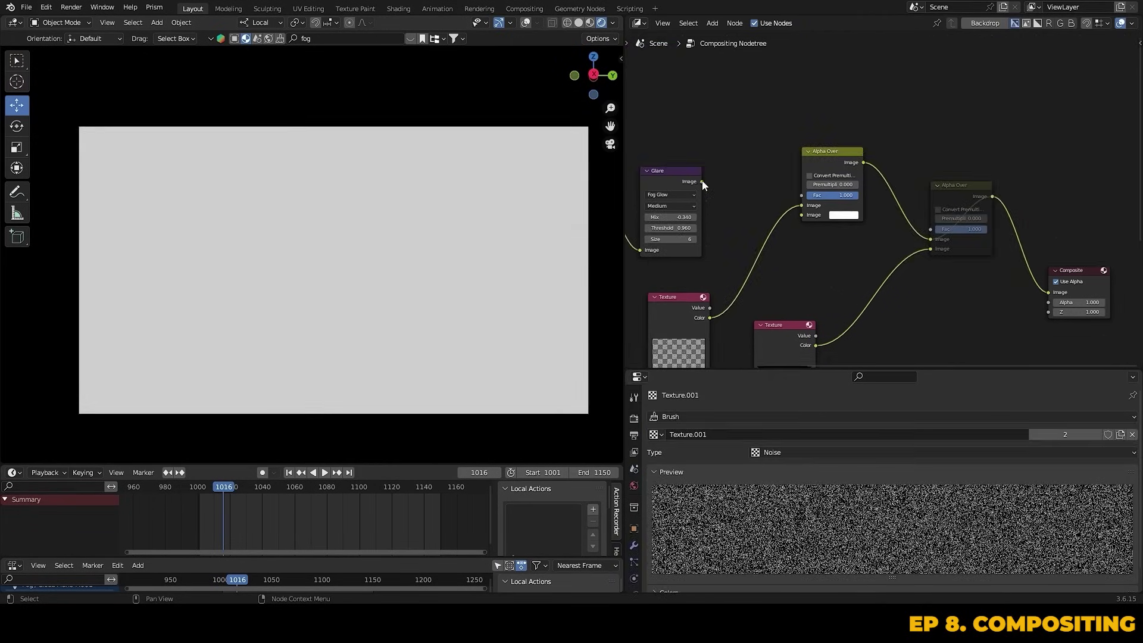
drag(702, 181, 798, 222)
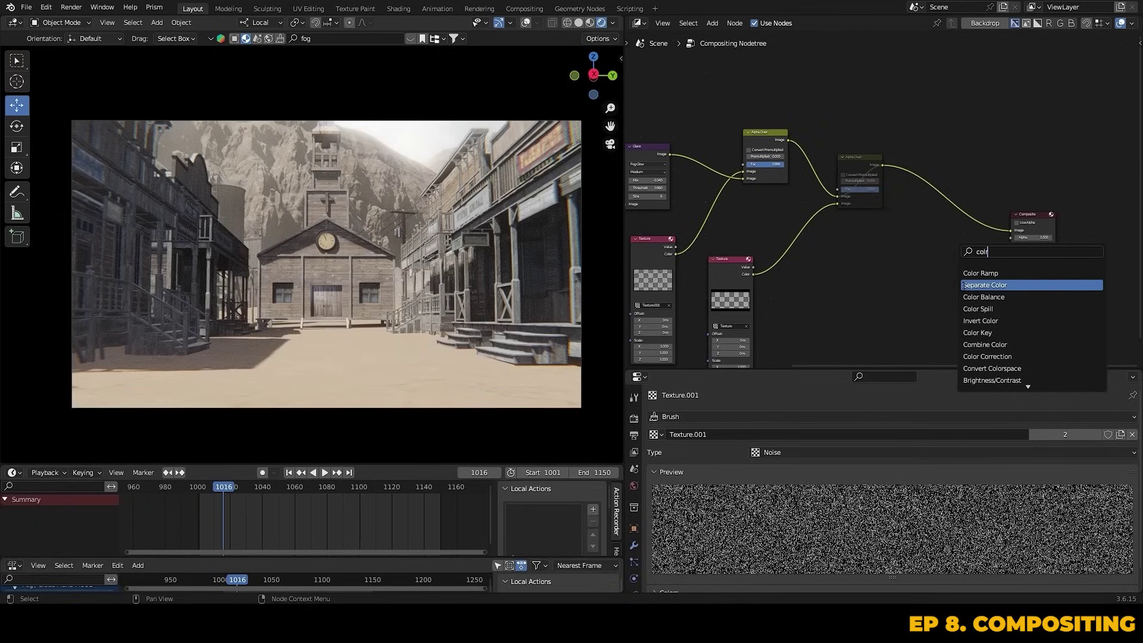
Try inserting a Color Balance node between the letterbox Alpha Over and the Composite output
key(Down)
key(Return)
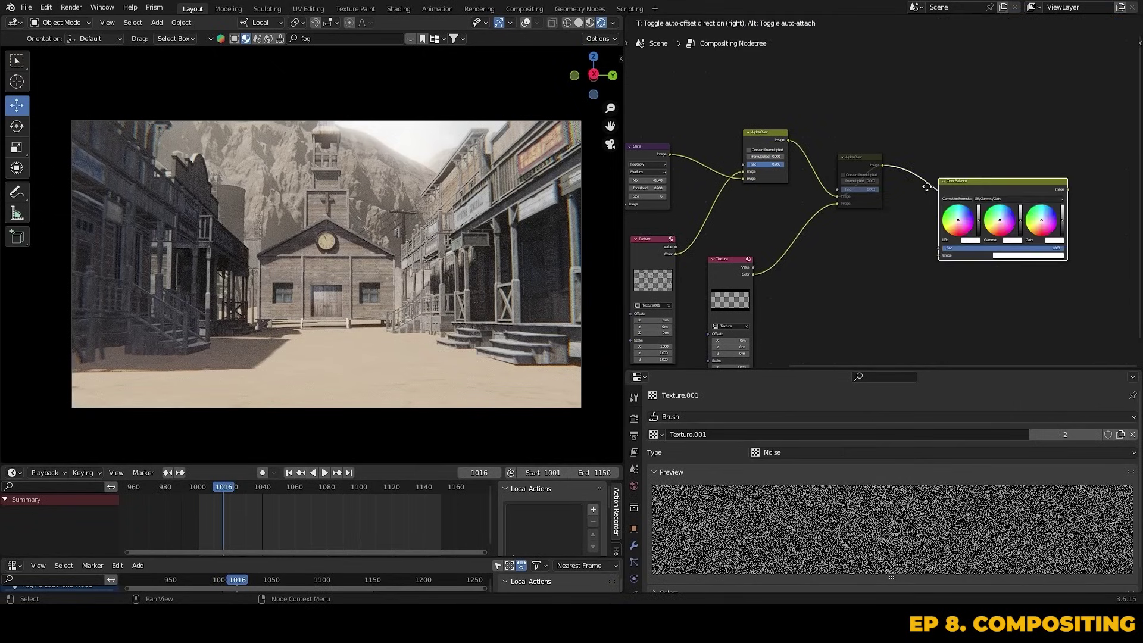
click(935, 184)
scroll(1036, 225, up, 4)
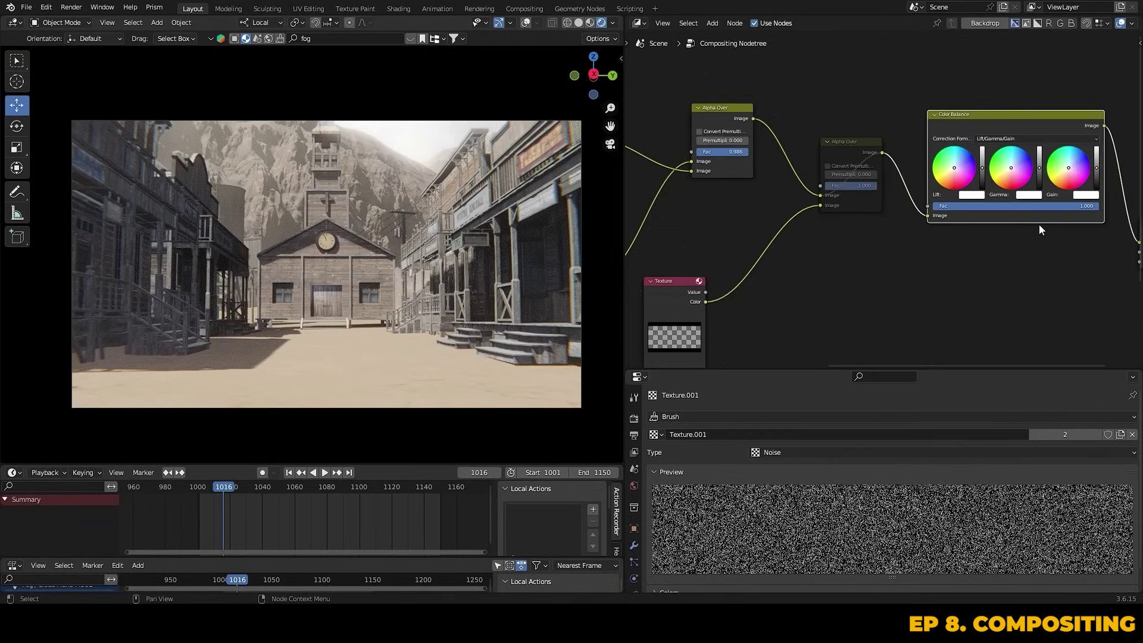
Set the scene's color management Look to Medium High Contrast, comparing it with None
drag(865, 214, 892, 201)
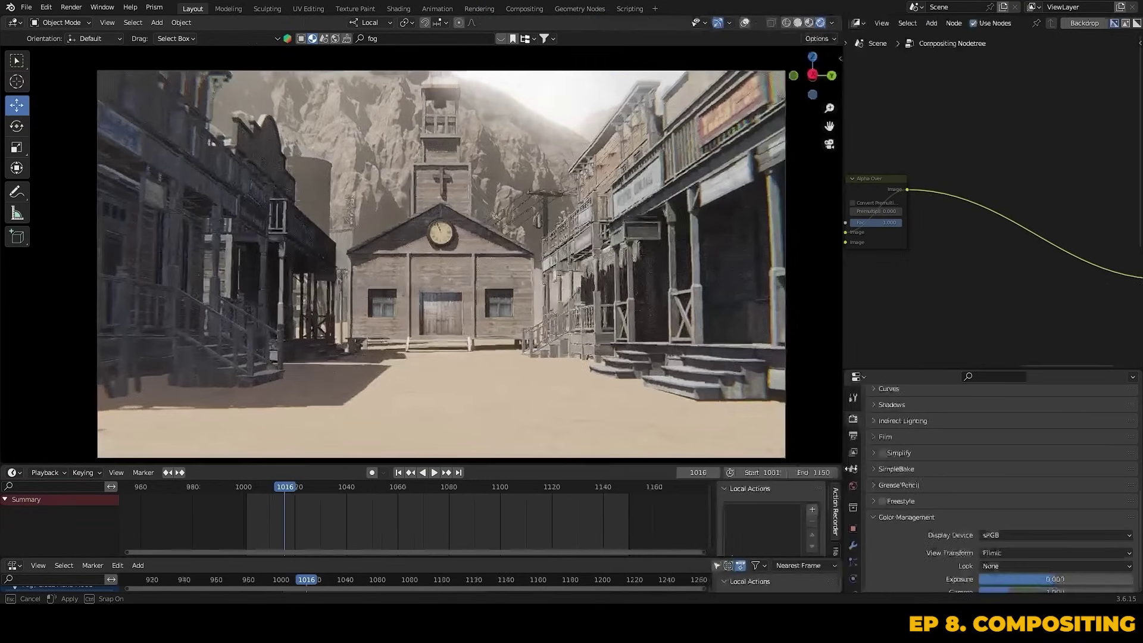
scroll(973, 537, down, 3)
click(1007, 526)
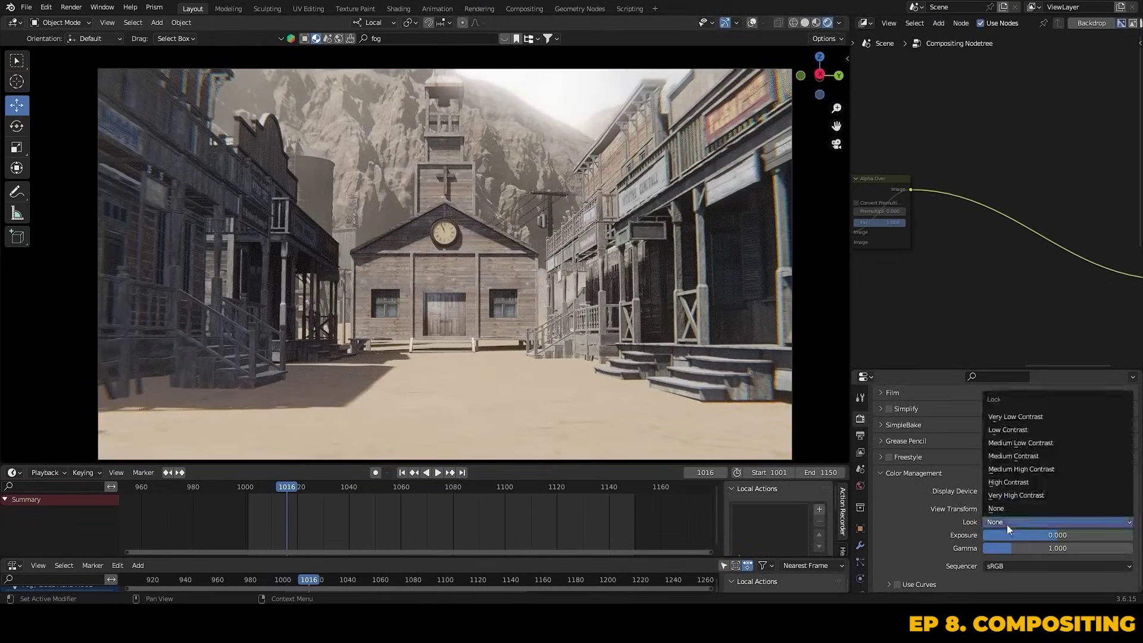
click(1010, 468)
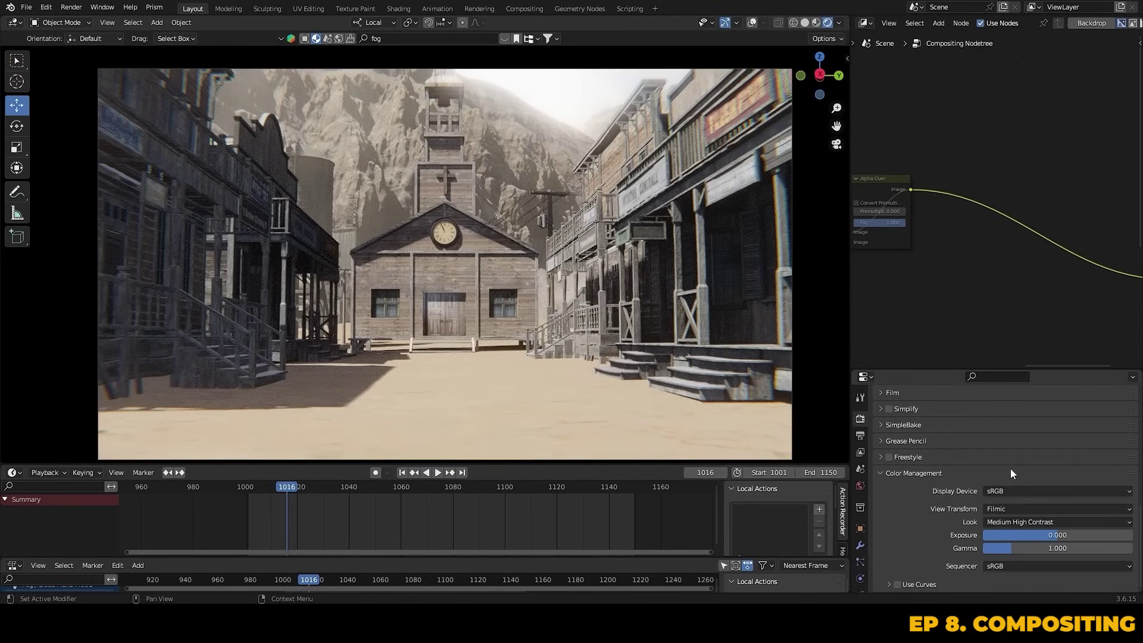
click(1006, 525)
click(1005, 510)
click(1006, 523)
click(1009, 469)
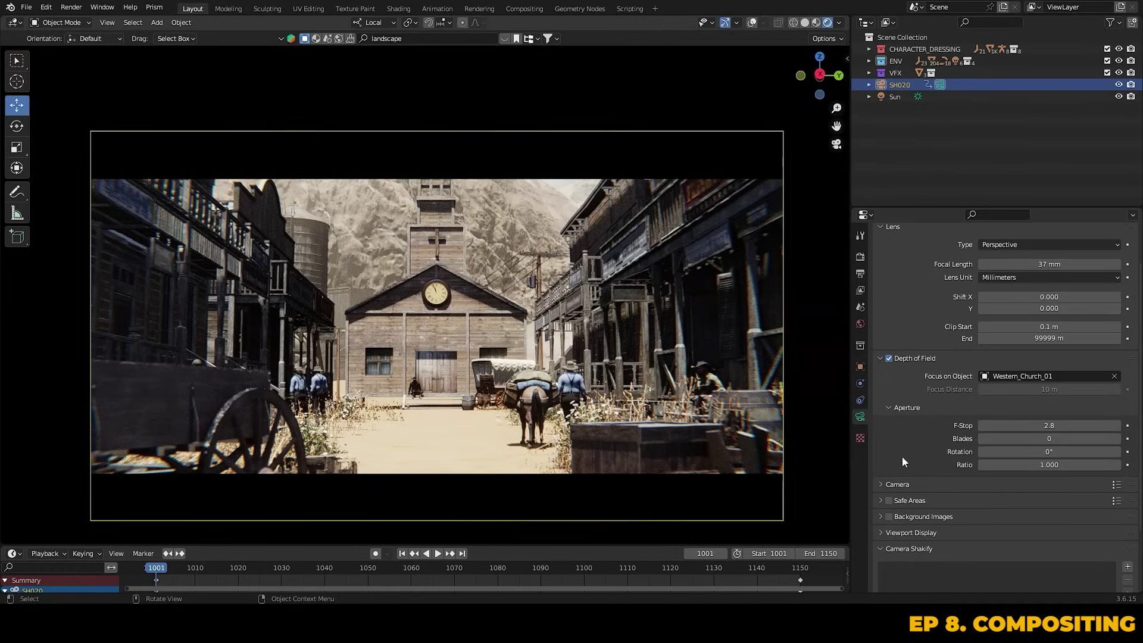
Set the SH020 camera's focal length to 28 mm and save the scene file
drag(1048, 264, 1043, 263)
click(1044, 265)
text(28)
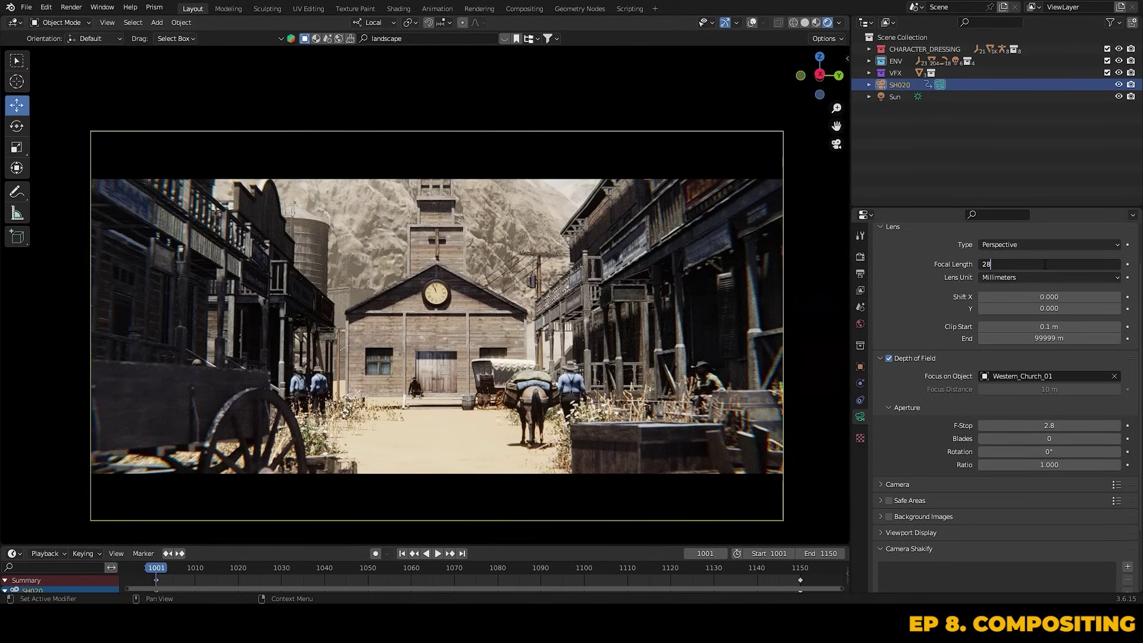
key(Return)
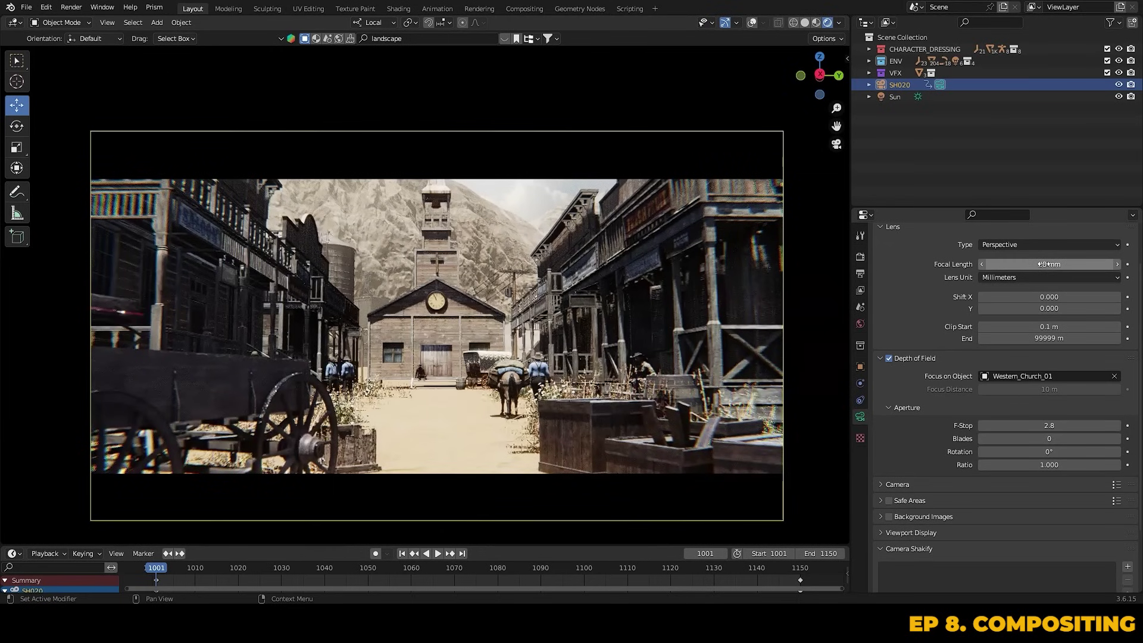
key(alt+a)
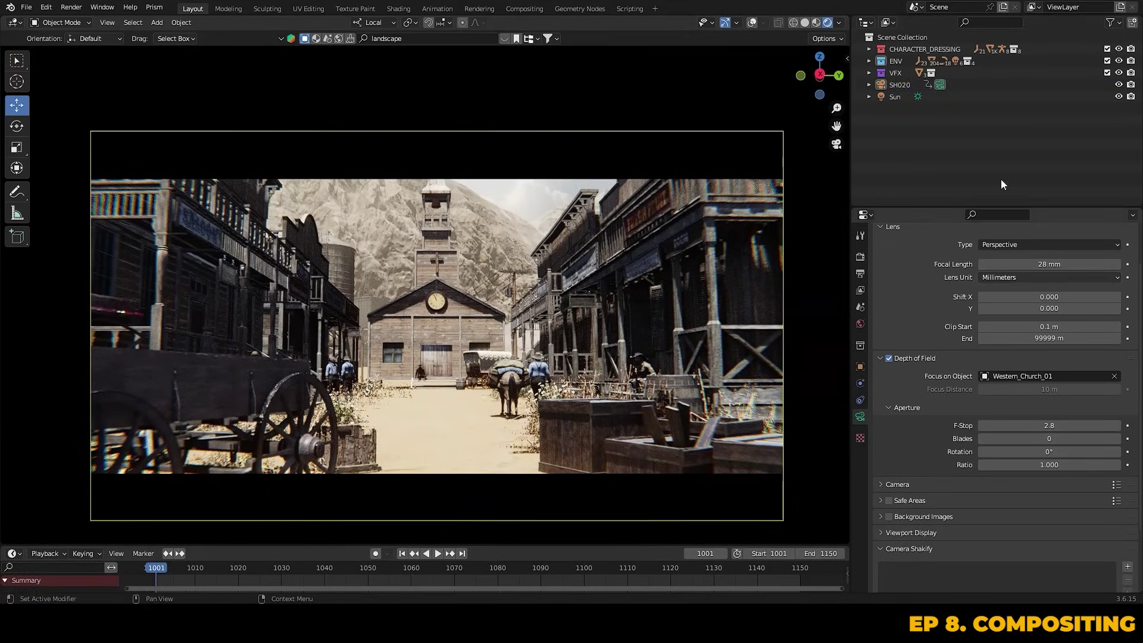
key(ctrl+s)
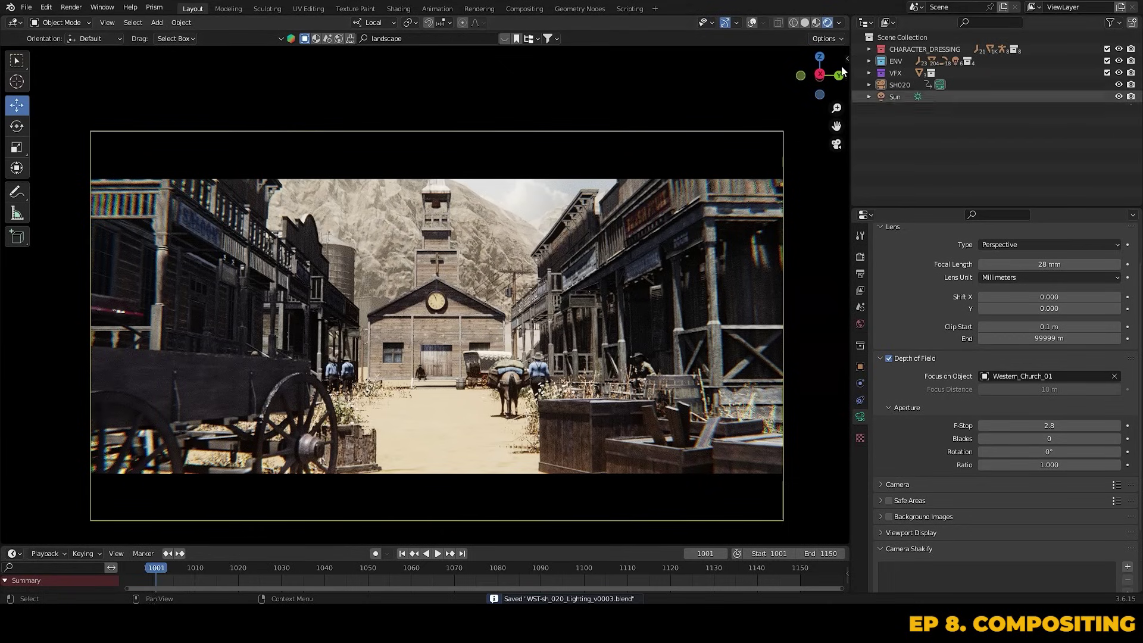
Switch the viewport to solid shading and add an image render state in Prism's State Manager
click(805, 23)
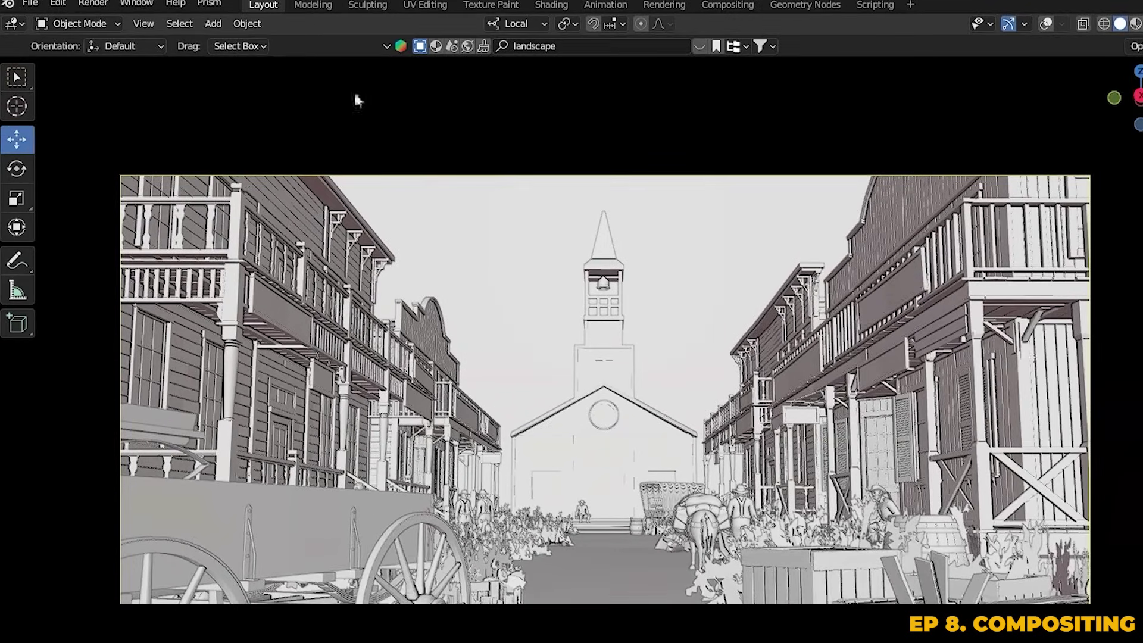
click(193, 4)
click(247, 72)
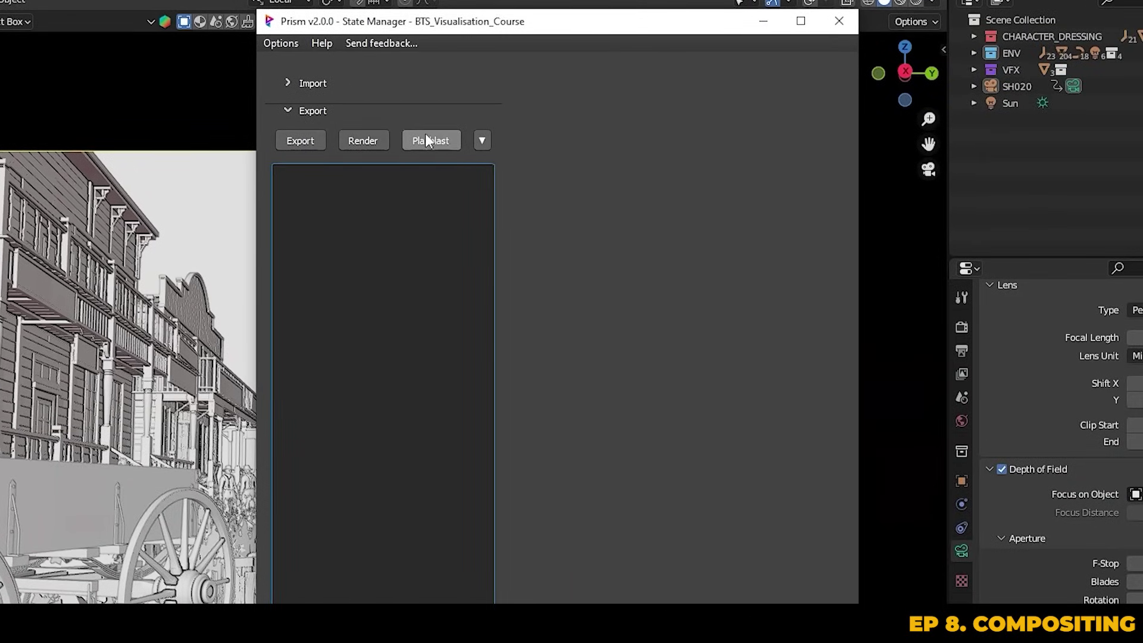
click(365, 140)
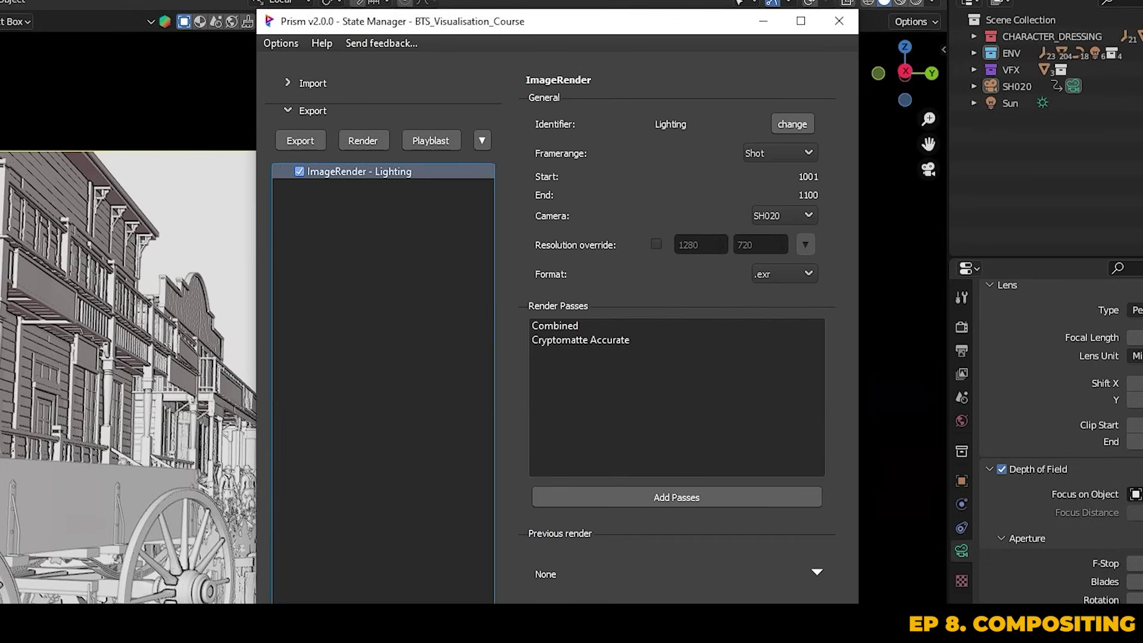
Set the Lighting image render's frame range to Scene and execute the render state
click(789, 157)
click(759, 167)
click(365, 204)
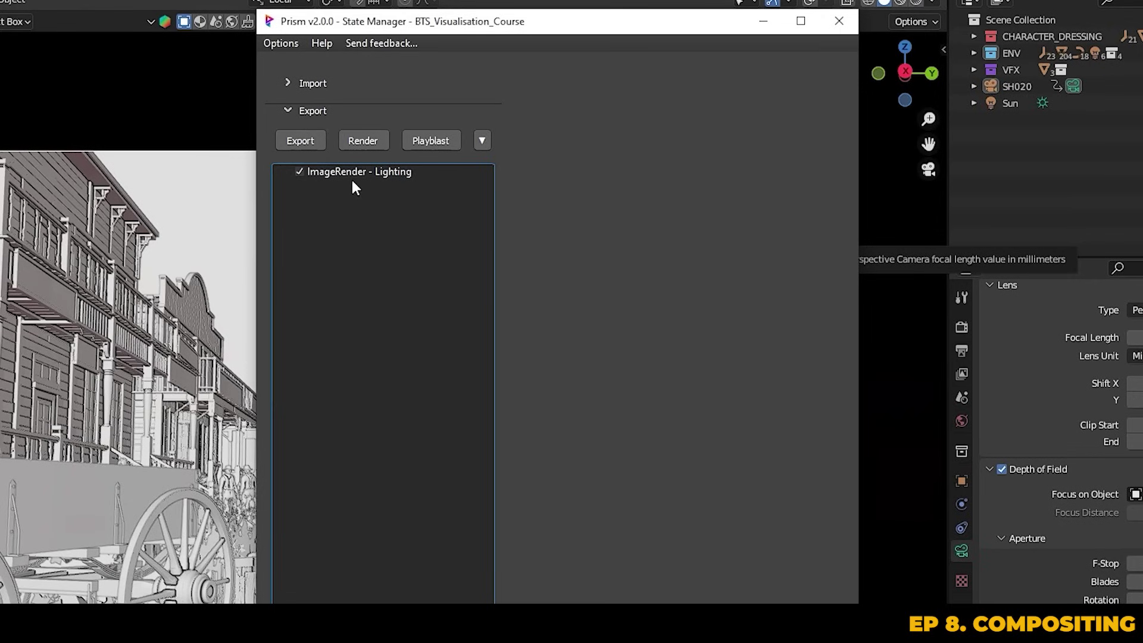
right_click(362, 172)
click(374, 392)
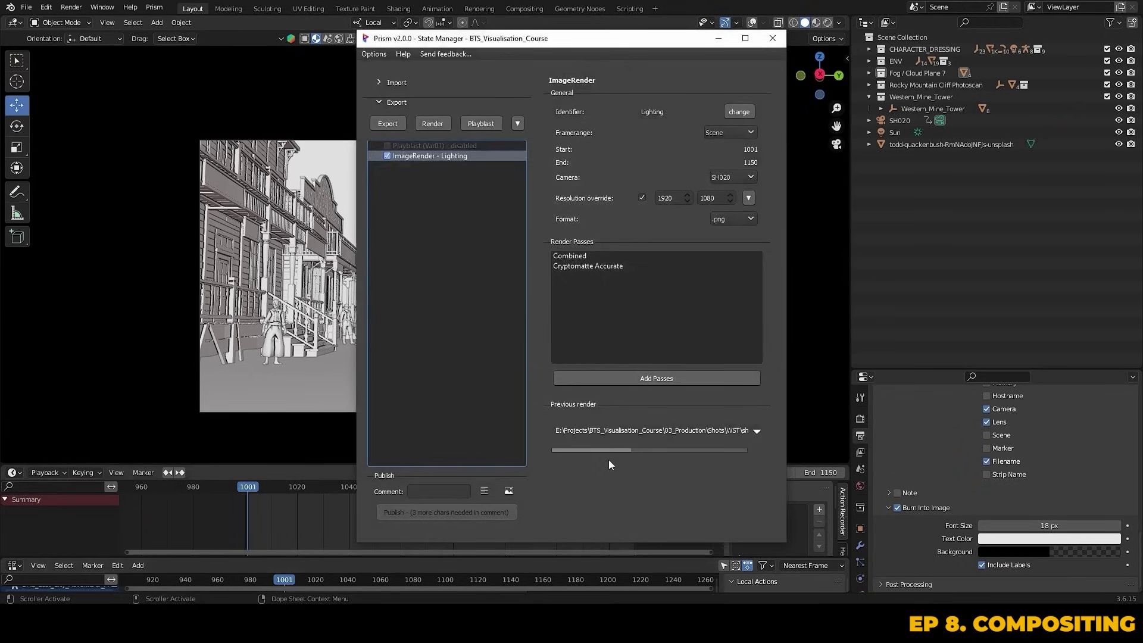
Open the previous Lighting render's folder in File Explorer and check the sequence of beauty PNG frames
click(756, 434)
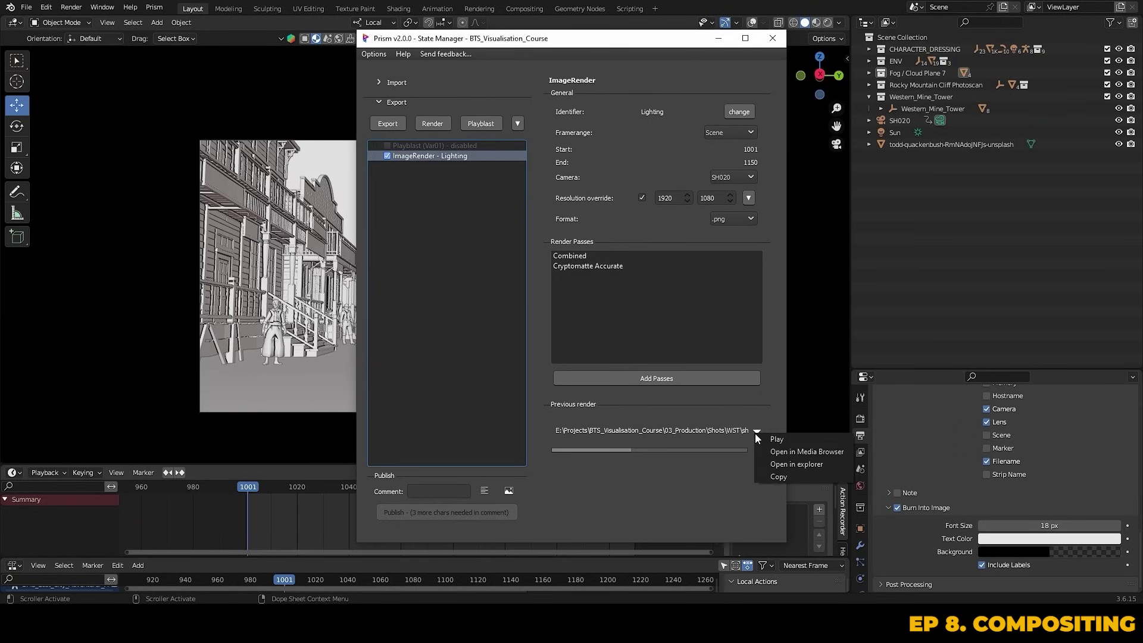
click(820, 464)
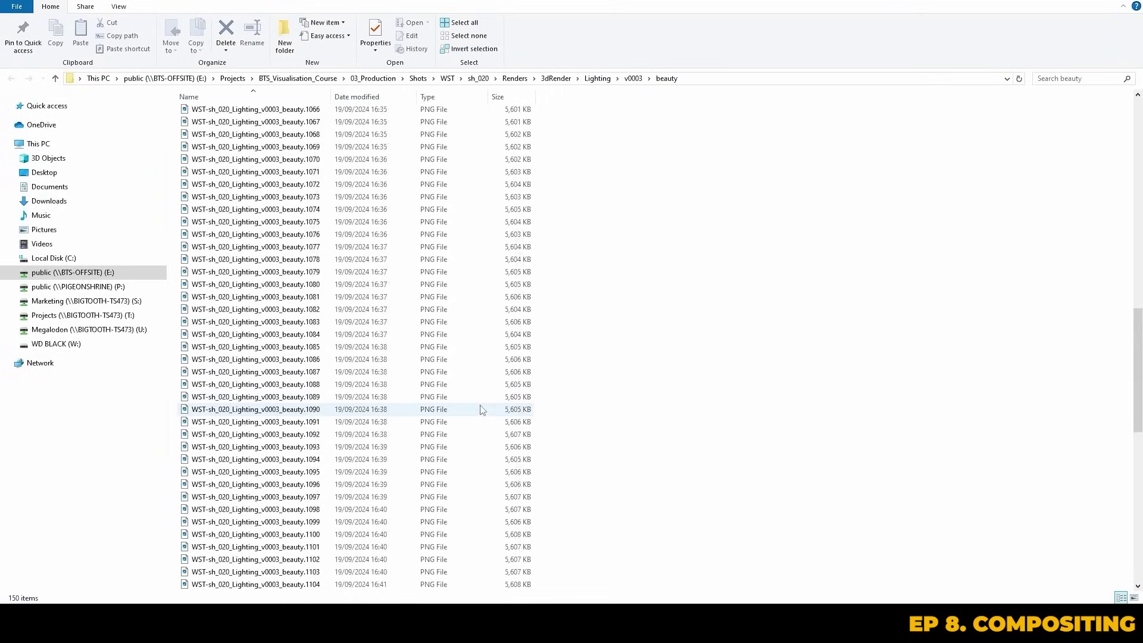
scroll(461, 470, down, 2)
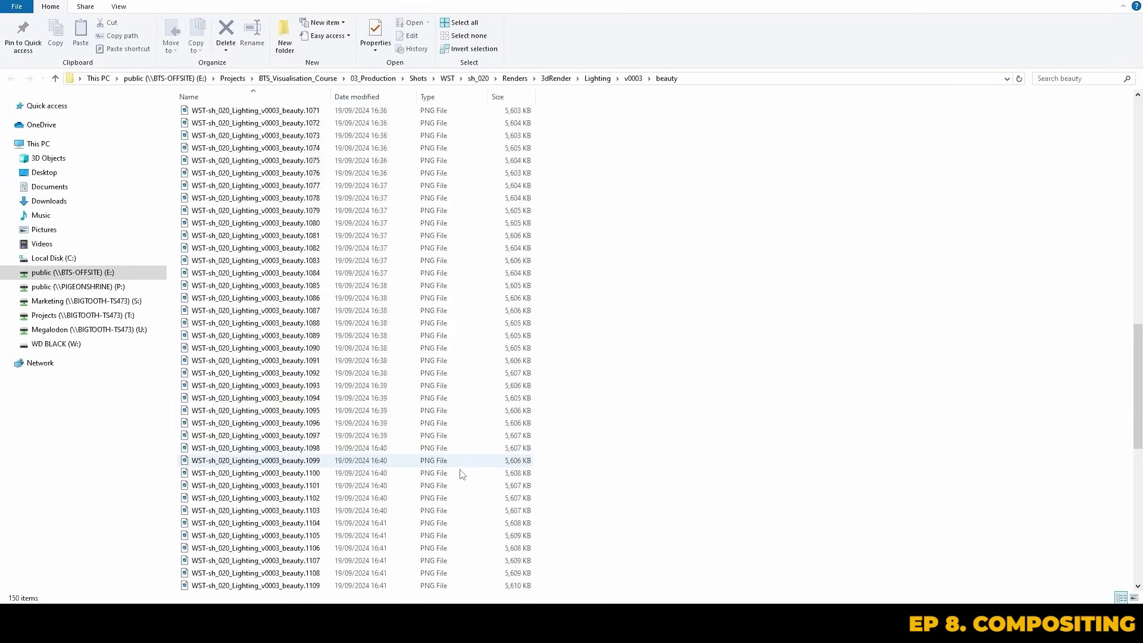
scroll(462, 473, up, 20)
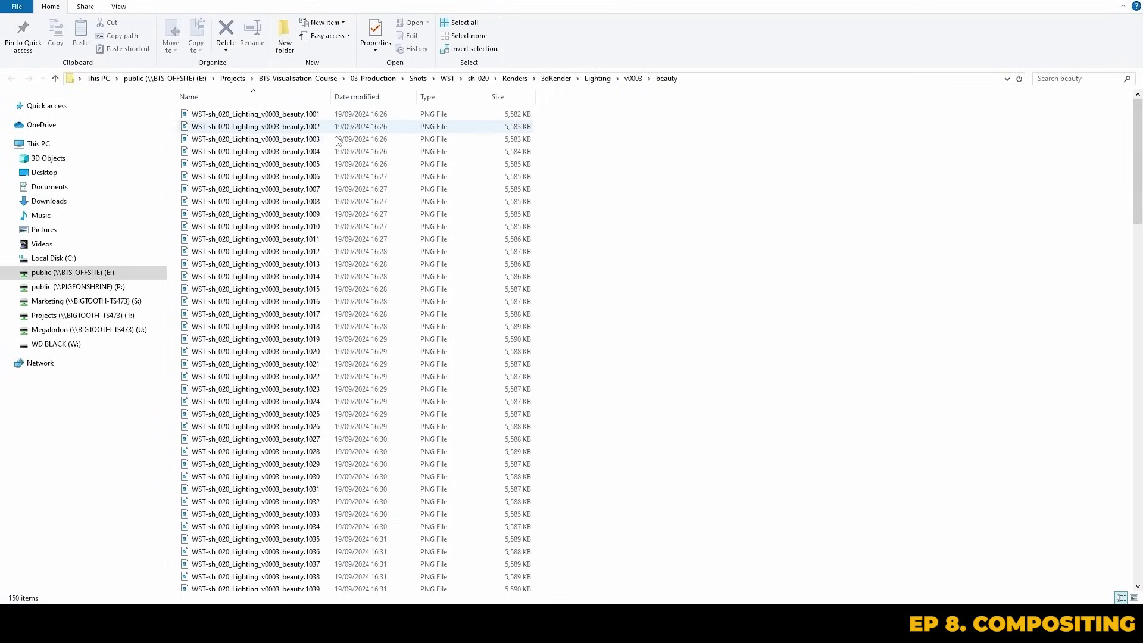
scroll(374, 370, down, 14)
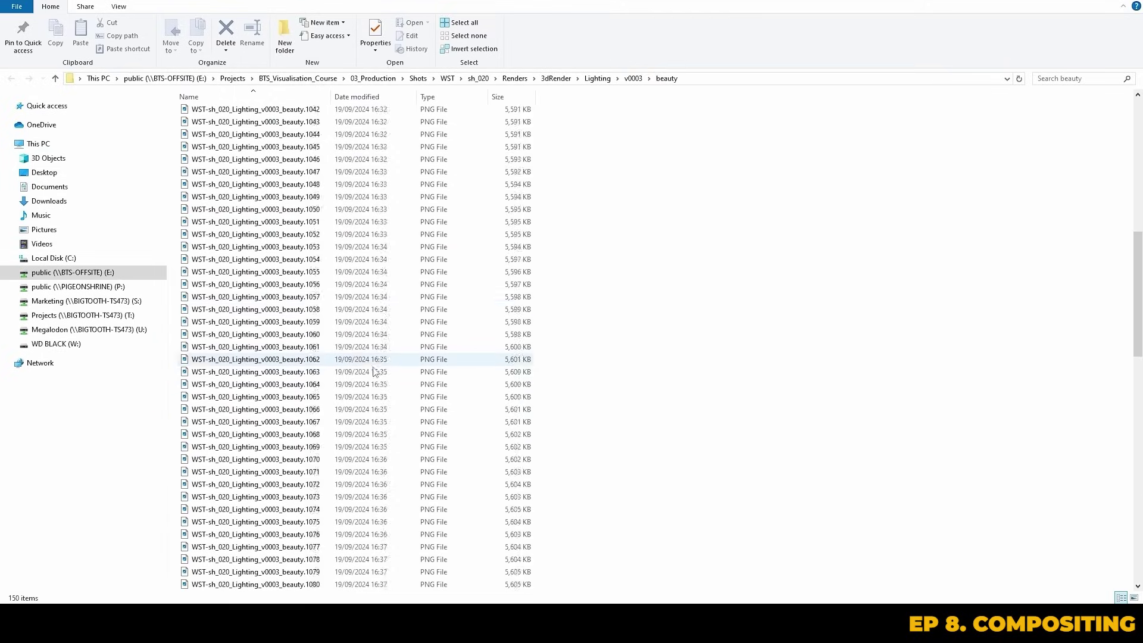
scroll(375, 416, down, 20)
scroll(339, 524, up, 20)
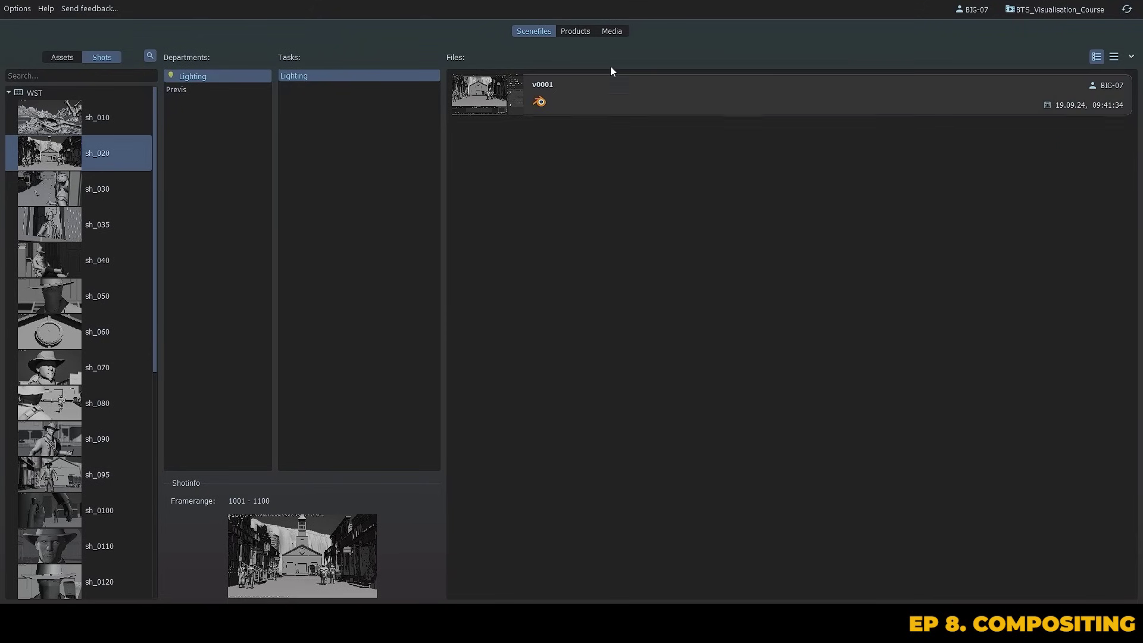
Find the Lighting render of sh_020 in the Prism project browser's media and scrub its preview to frame 1108
click(614, 32)
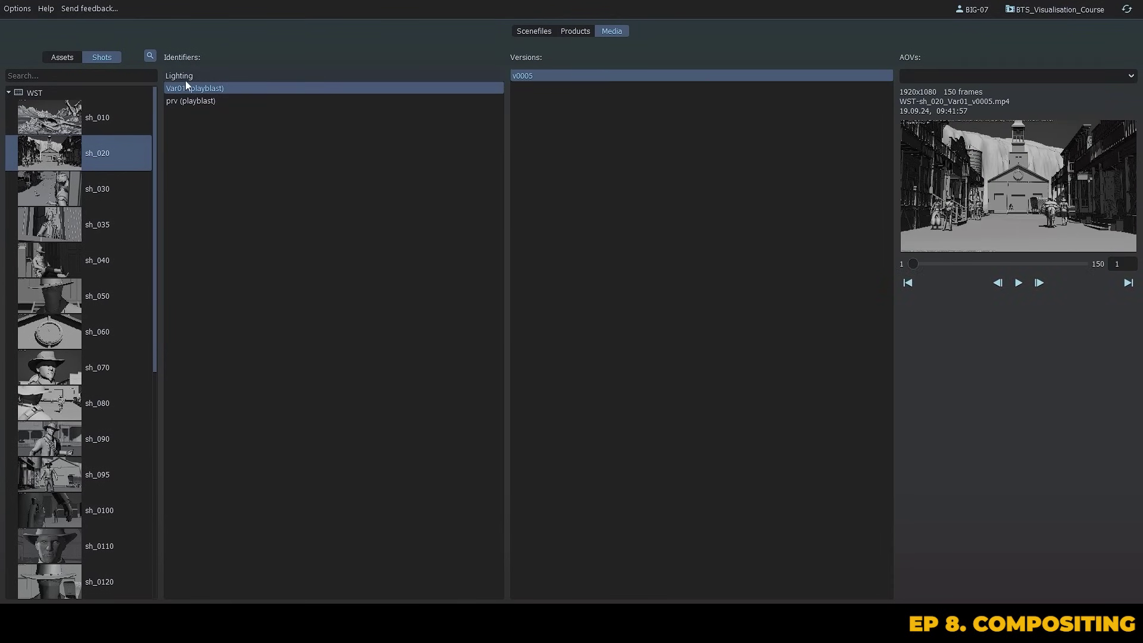
click(185, 80)
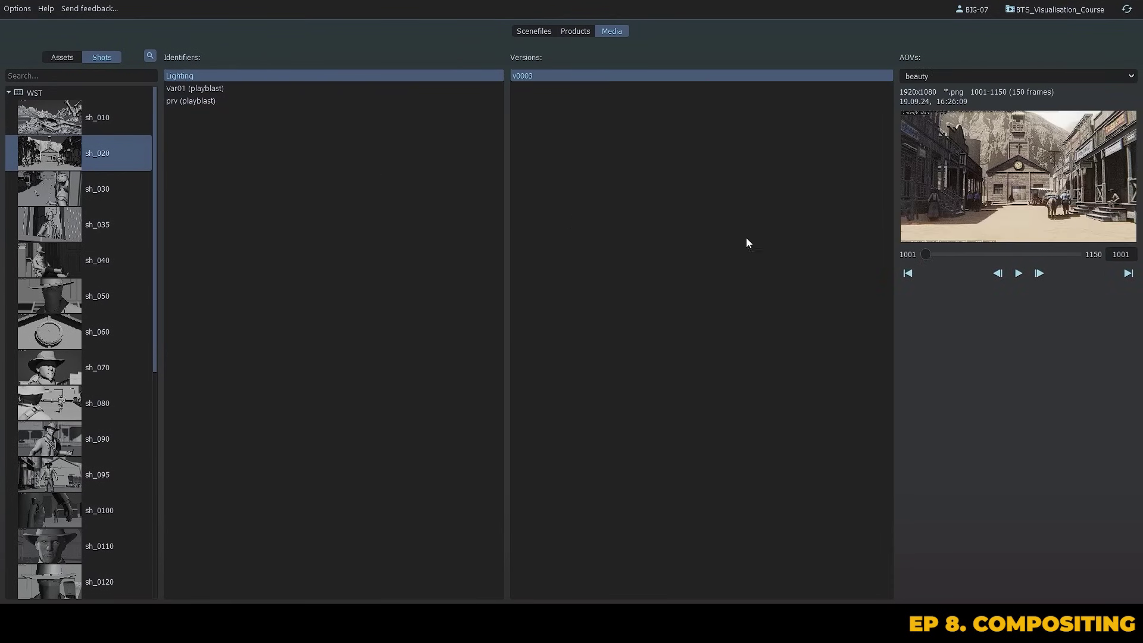
drag(928, 254, 1037, 254)
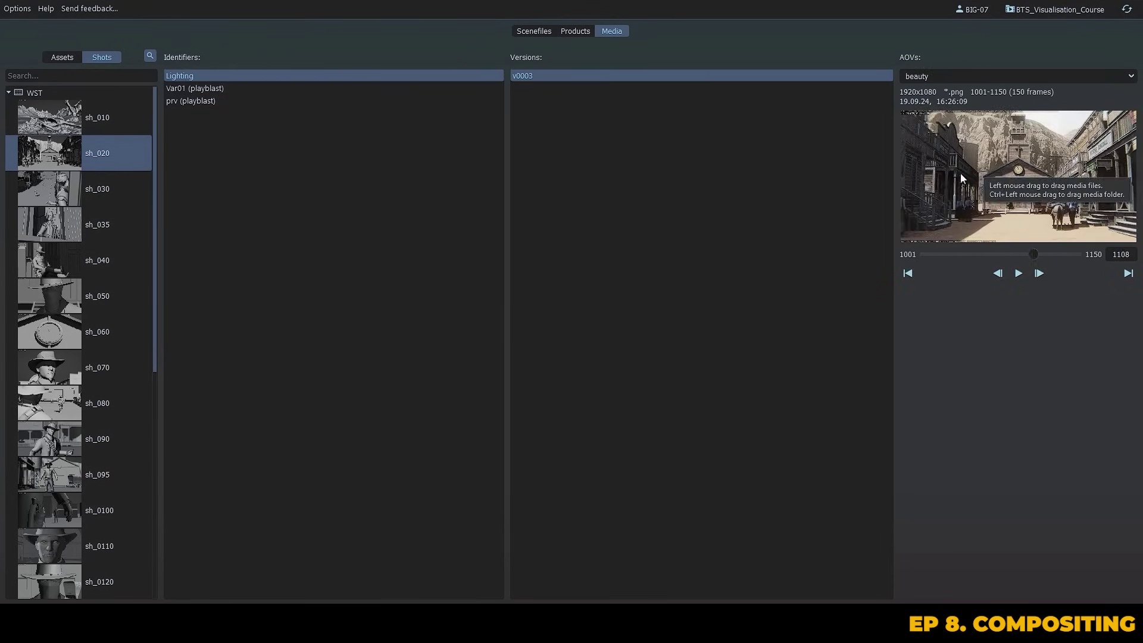
Convert the v0003 Lighting beauty sequence to a ProRes mov and select the v0003 (mov) version
right_click(946, 176)
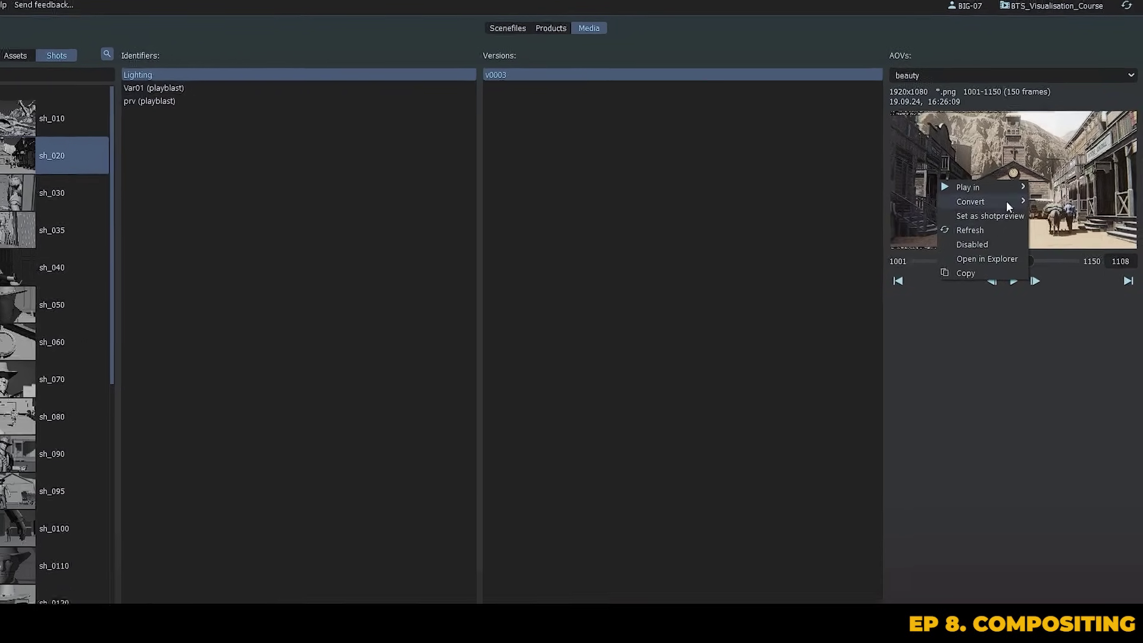
mouse_move(1006, 202)
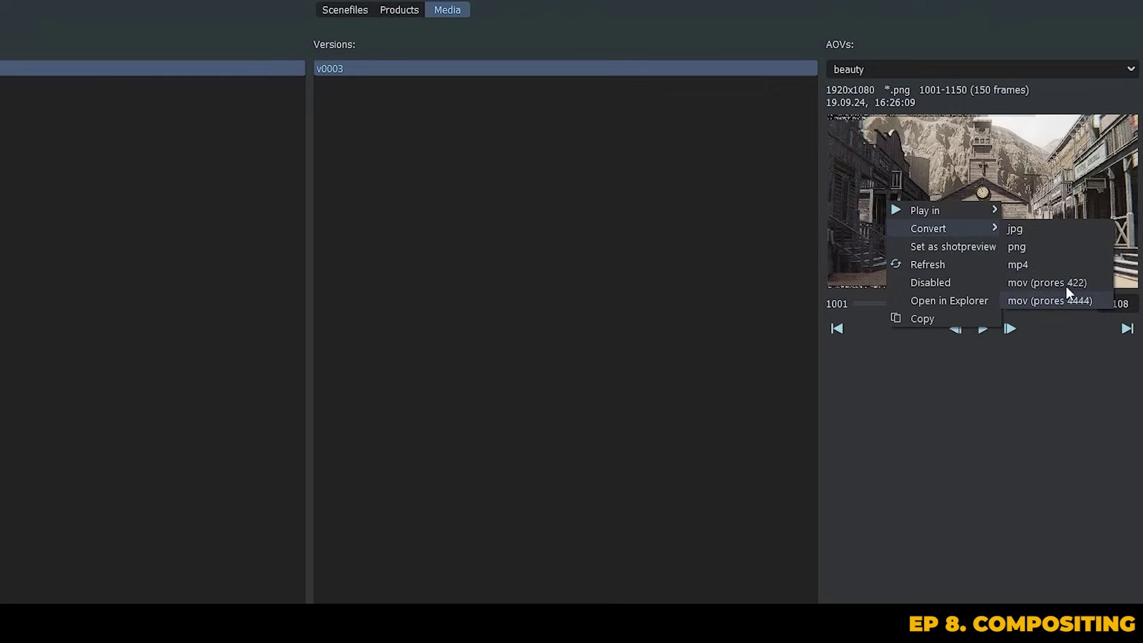
click(1066, 297)
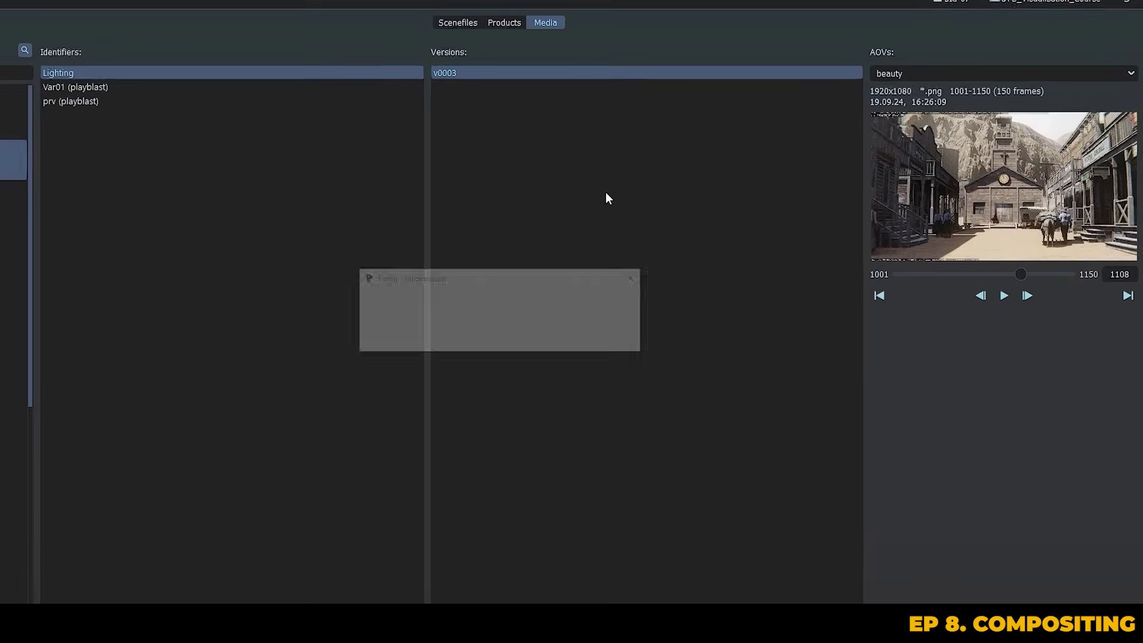
click(616, 327)
click(541, 76)
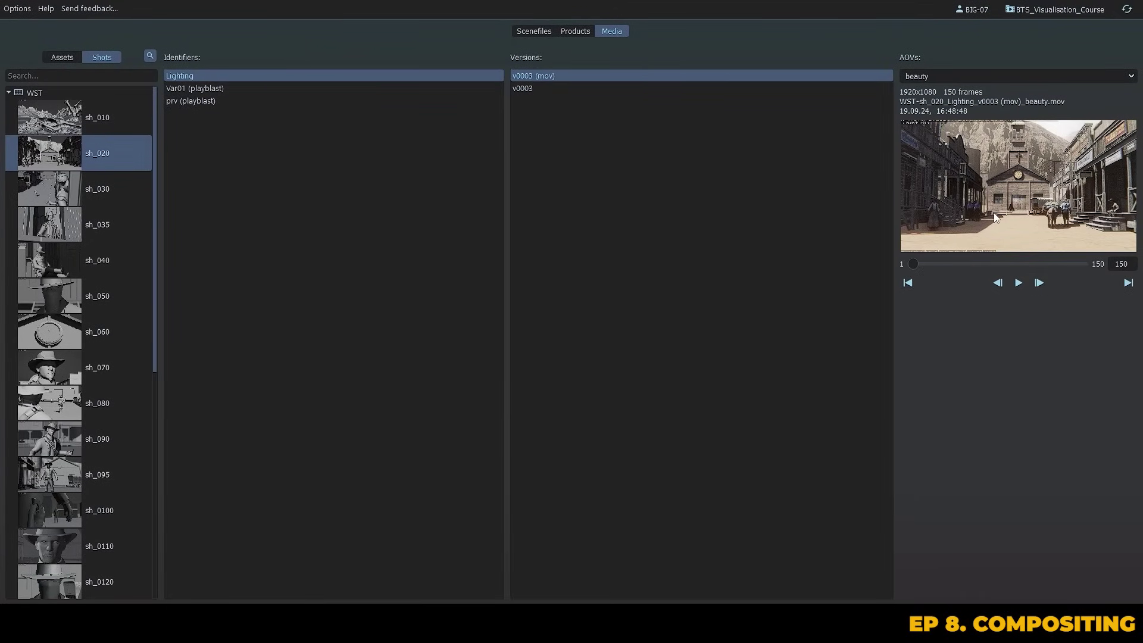